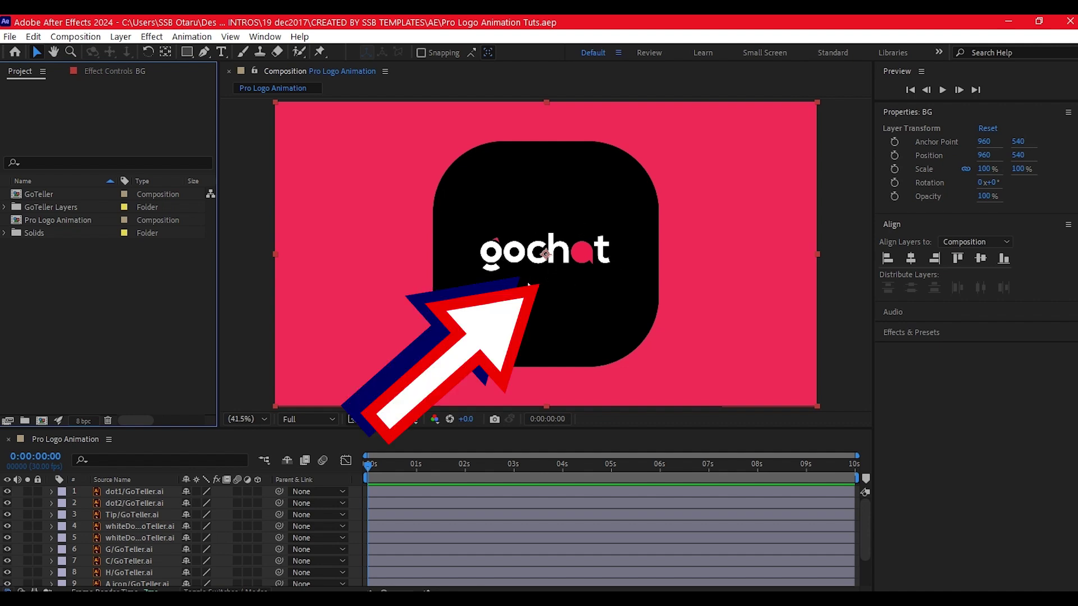
# - With the Pan Behind tool, move dot1's anchor point into the g and dot2's into the o
pyautogui.press('y')
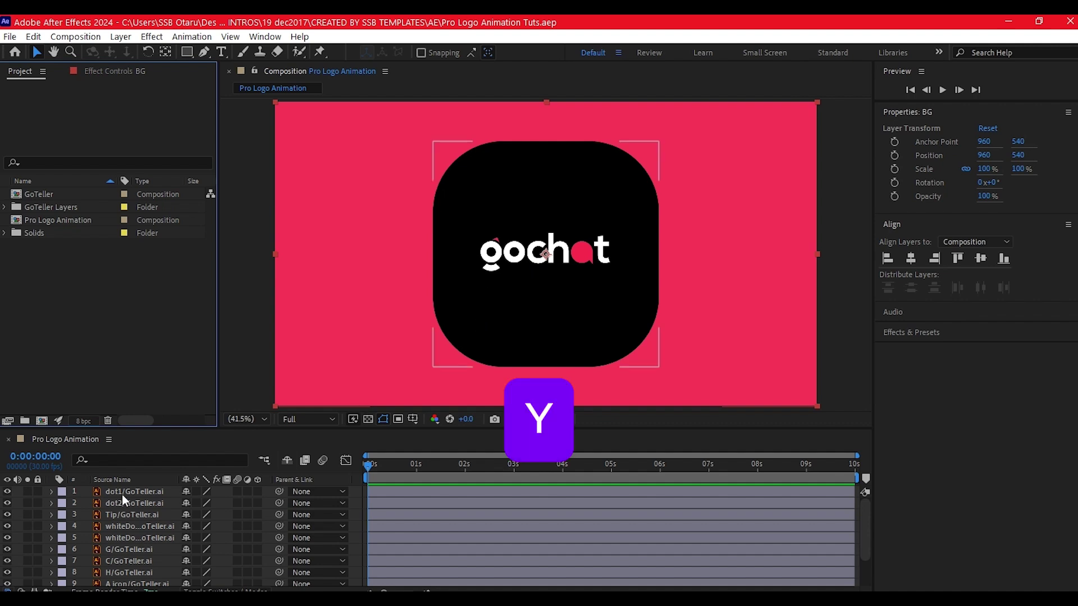
pyautogui.click(122, 492)
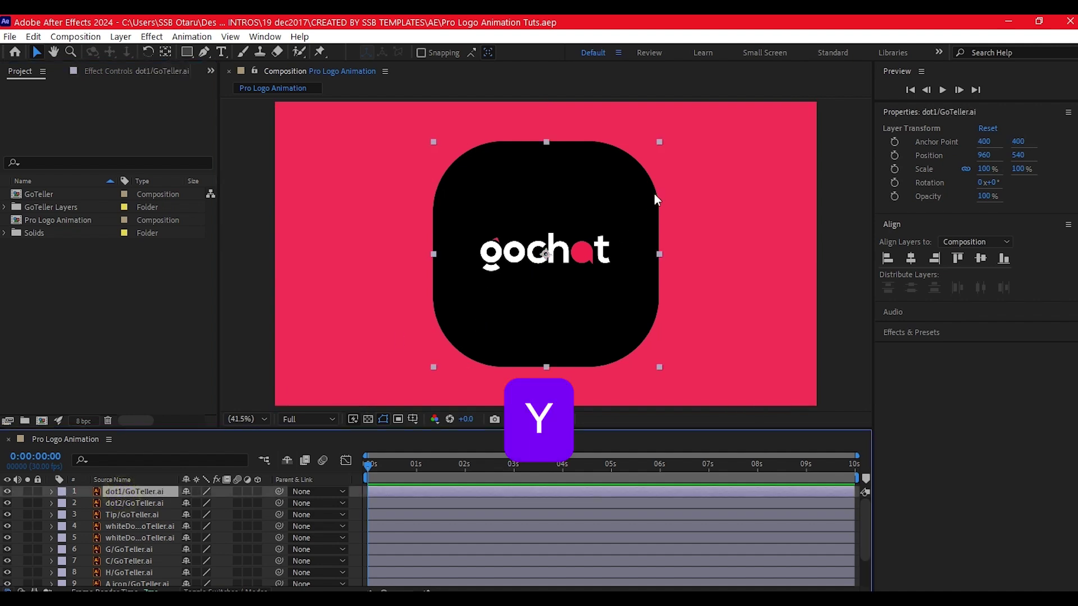
pyautogui.press('y')
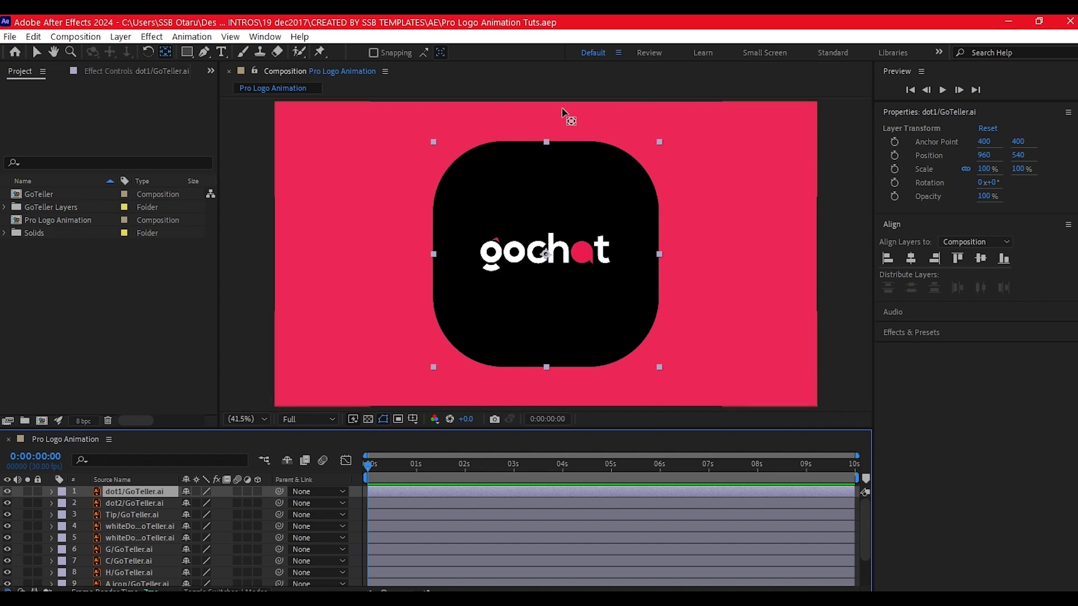
pyautogui.scroll(3, 531, 258)
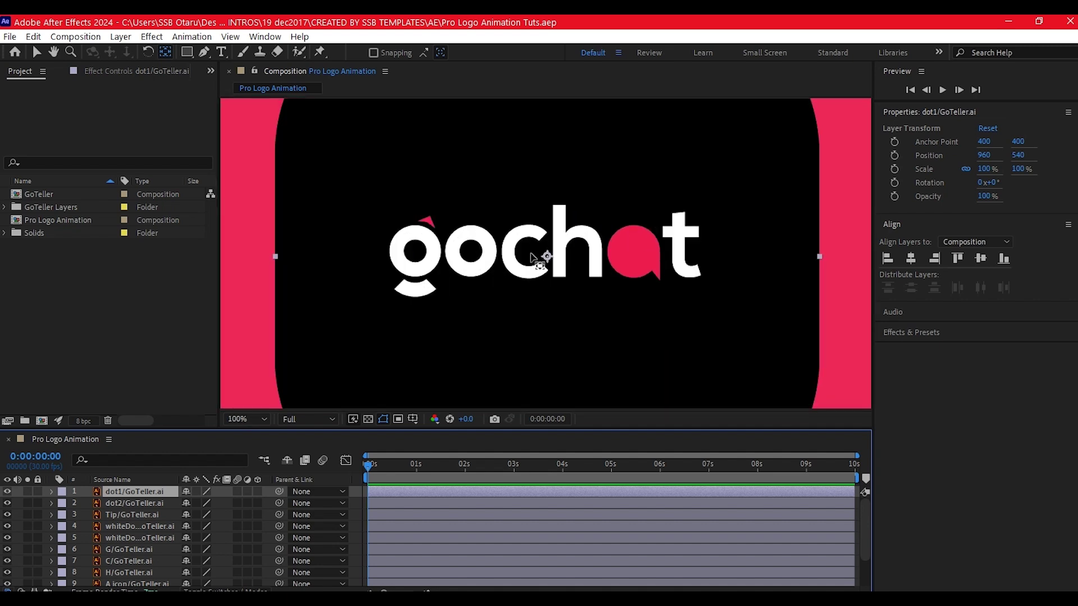
pyautogui.click(8, 492)
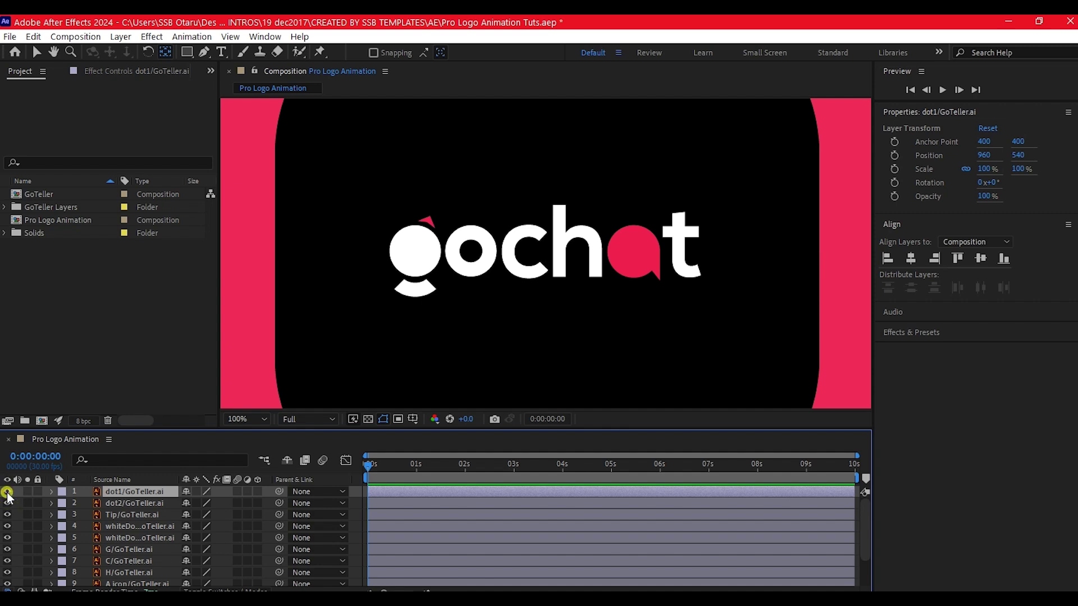
pyautogui.click(7, 492)
pyautogui.moveTo(404, 240)
pyautogui.mouseDown()
pyautogui.moveTo(384, 266)
pyautogui.moveTo(402, 250)
pyautogui.moveTo(553, 257)
pyautogui.moveTo(415, 258)
pyautogui.mouseUp()
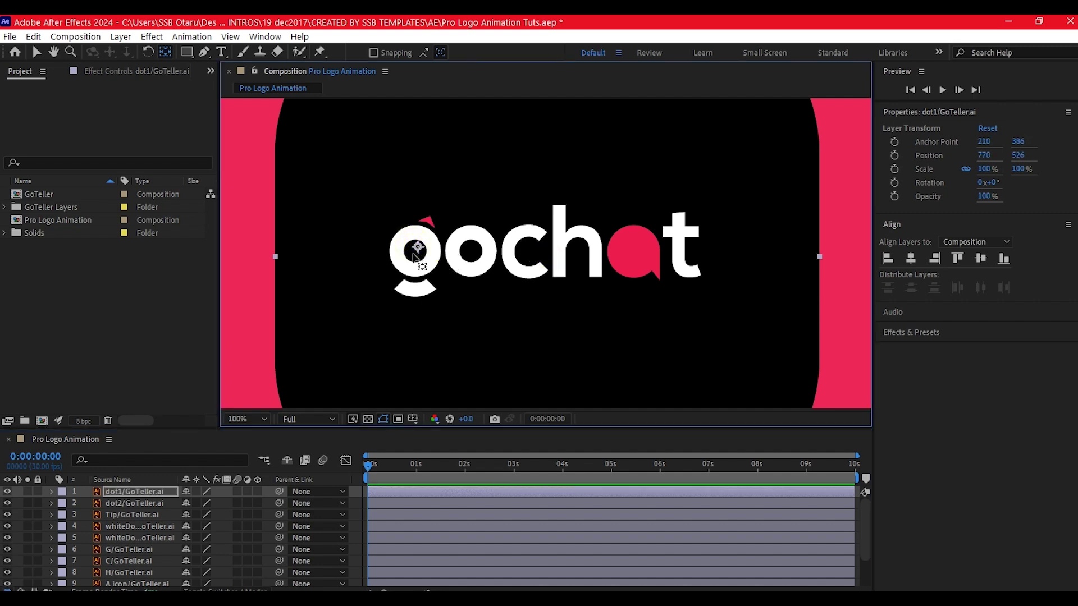
pyautogui.click(115, 501)
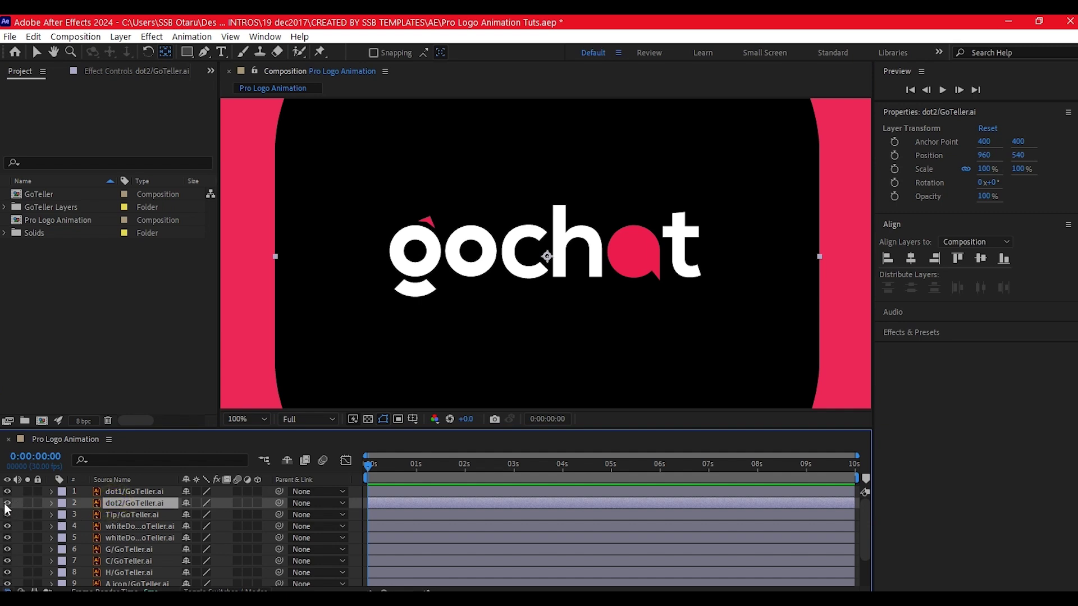
pyautogui.moveTo(547, 256); pyautogui.dragTo(470, 252)
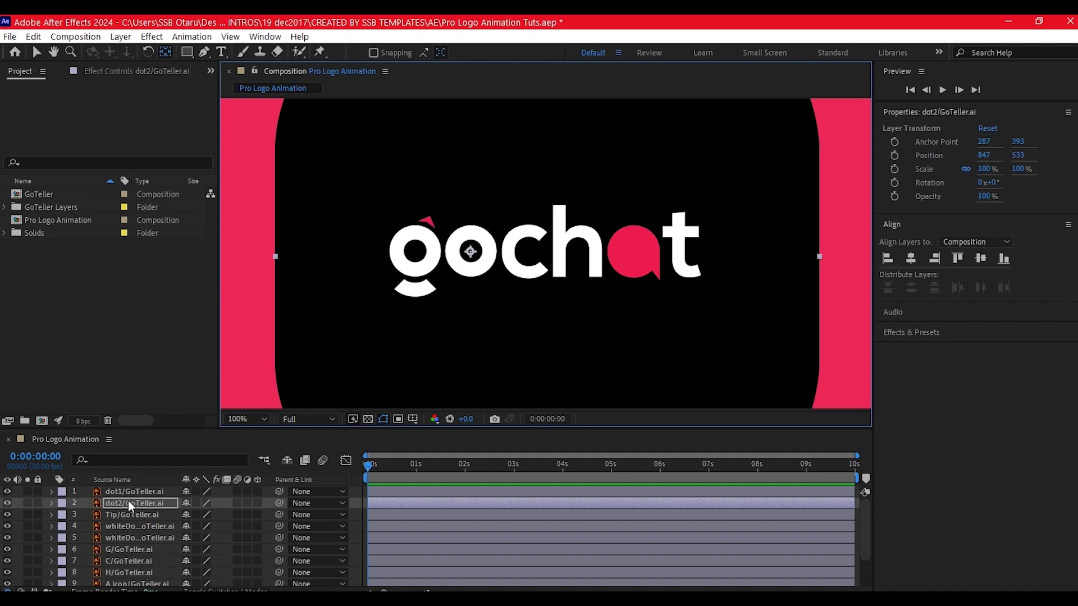
# - Move whiteDot1's anchor onto the g's eye and the A icon's anchor to its lower right
pyautogui.click(122, 528)
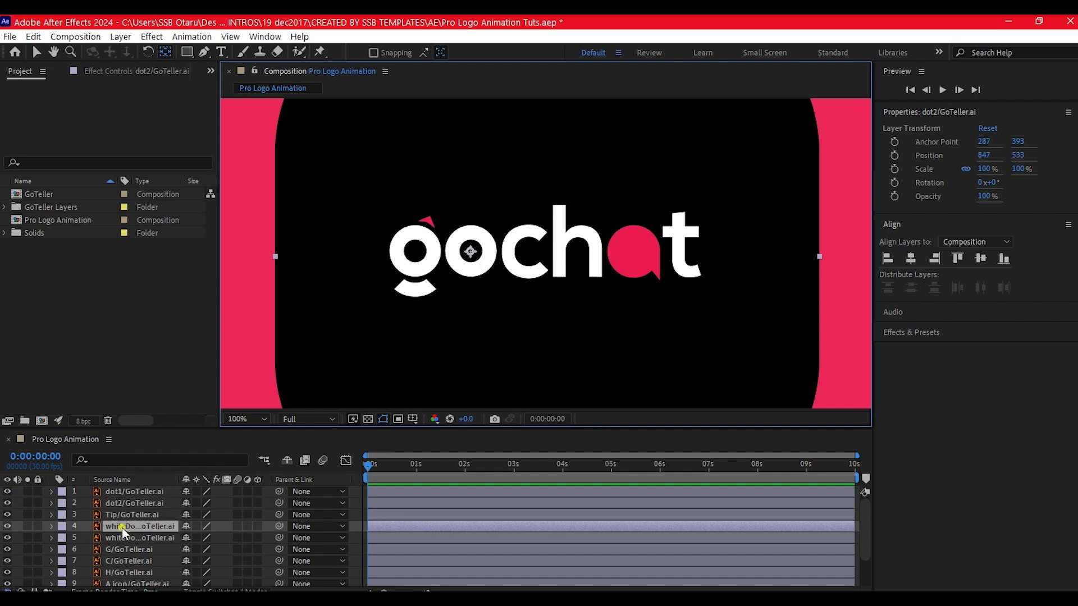
pyautogui.click(7, 526)
pyautogui.click(7, 526)
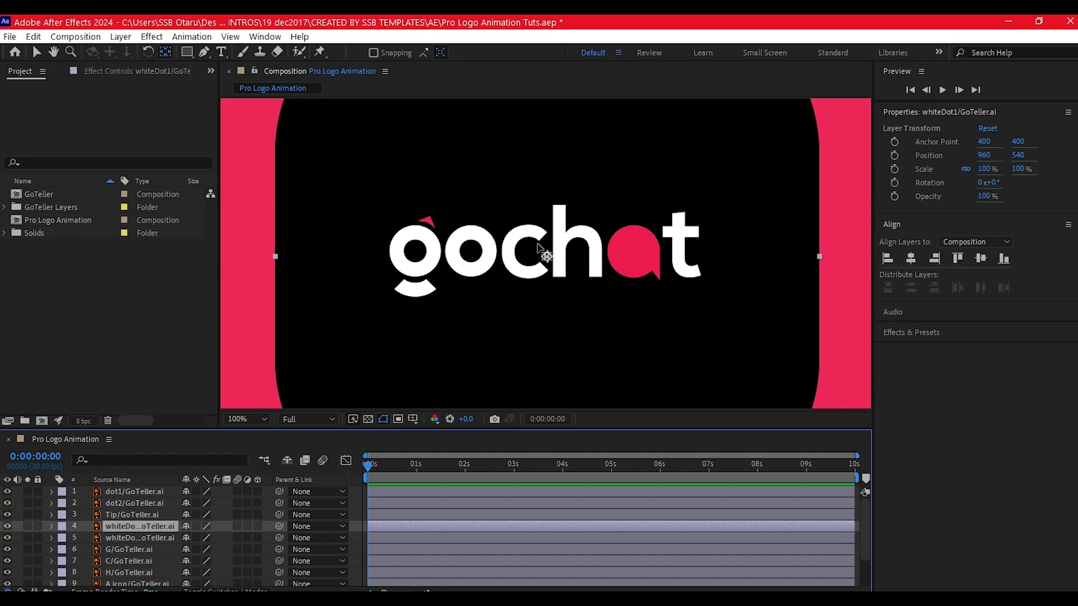
pyautogui.moveTo(547, 256); pyautogui.dragTo(416, 252)
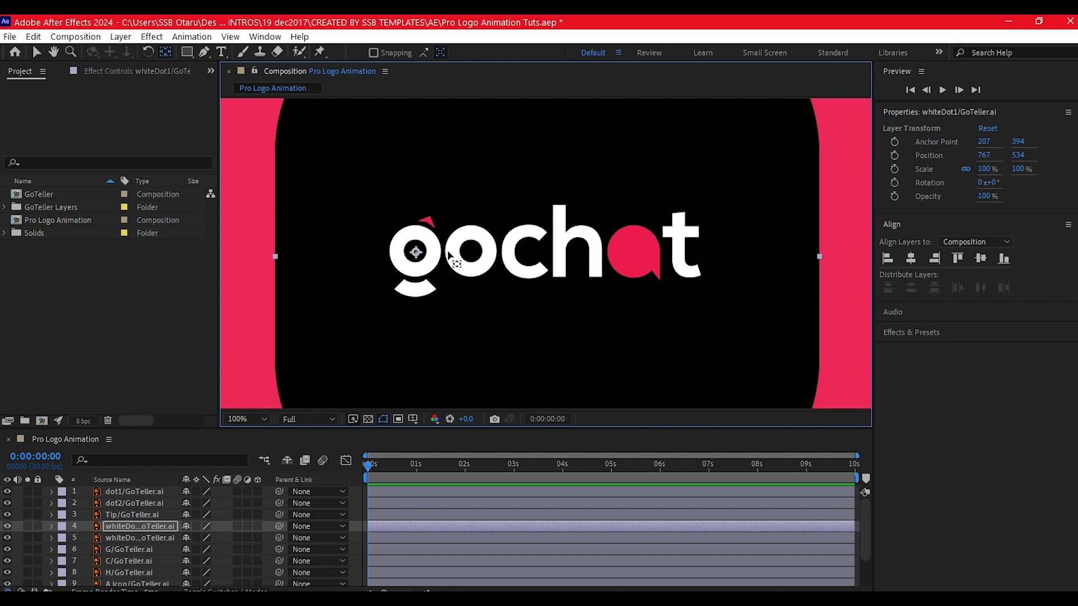
pyautogui.click(129, 549)
pyautogui.click(7, 549)
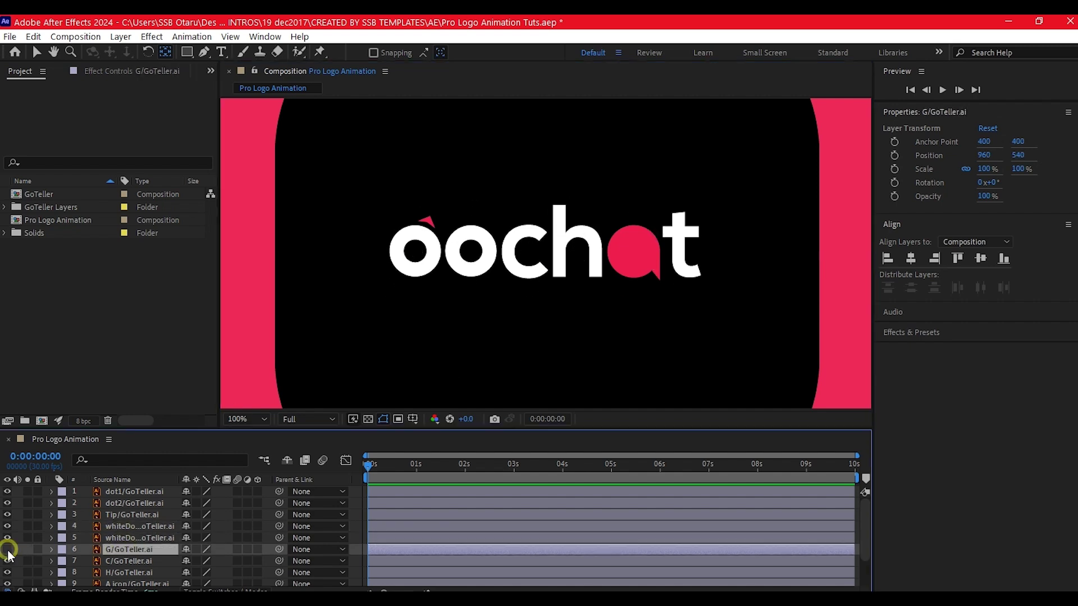
pyautogui.click(8, 549)
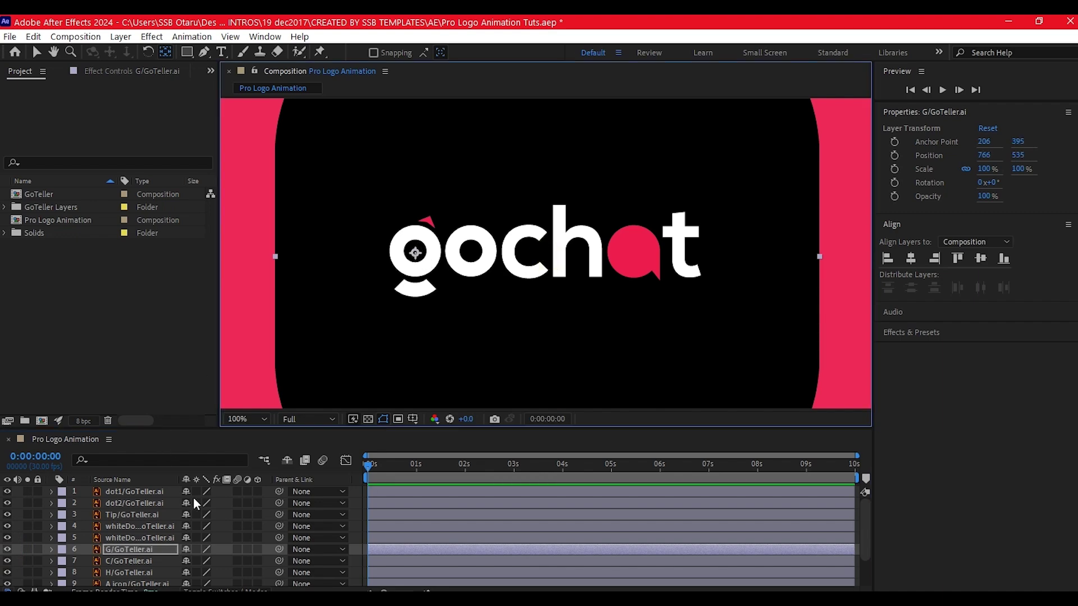
pyautogui.click(131, 583)
pyautogui.moveTo(547, 258); pyautogui.dragTo(657, 275)
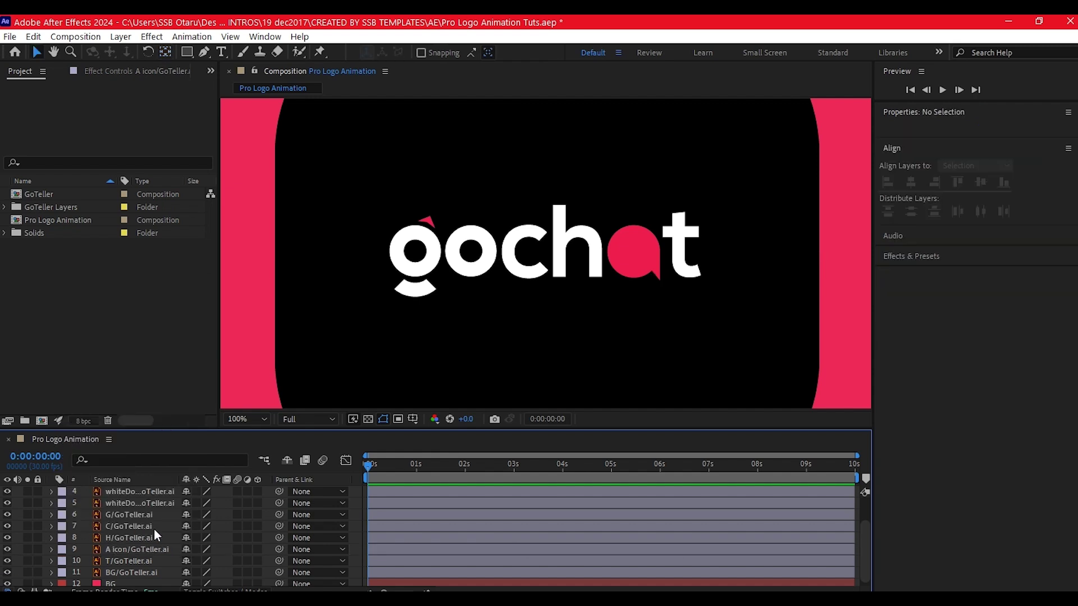
pyautogui.scroll(2, 154, 529)
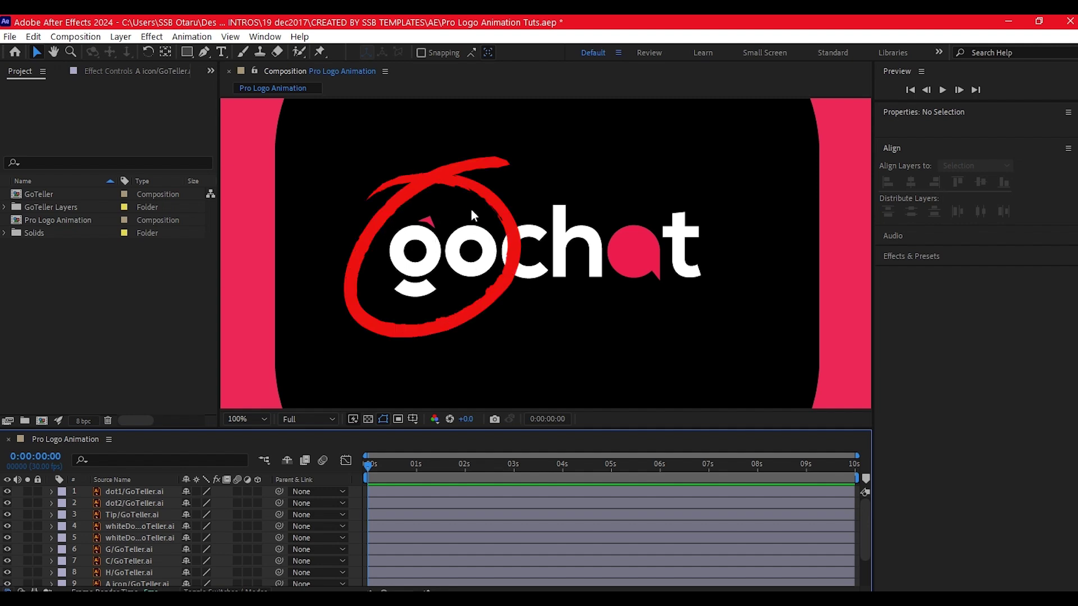
# - Add a Null Object, centre its anchor point, and position it over the g
pyautogui.rightClick(15, 507)
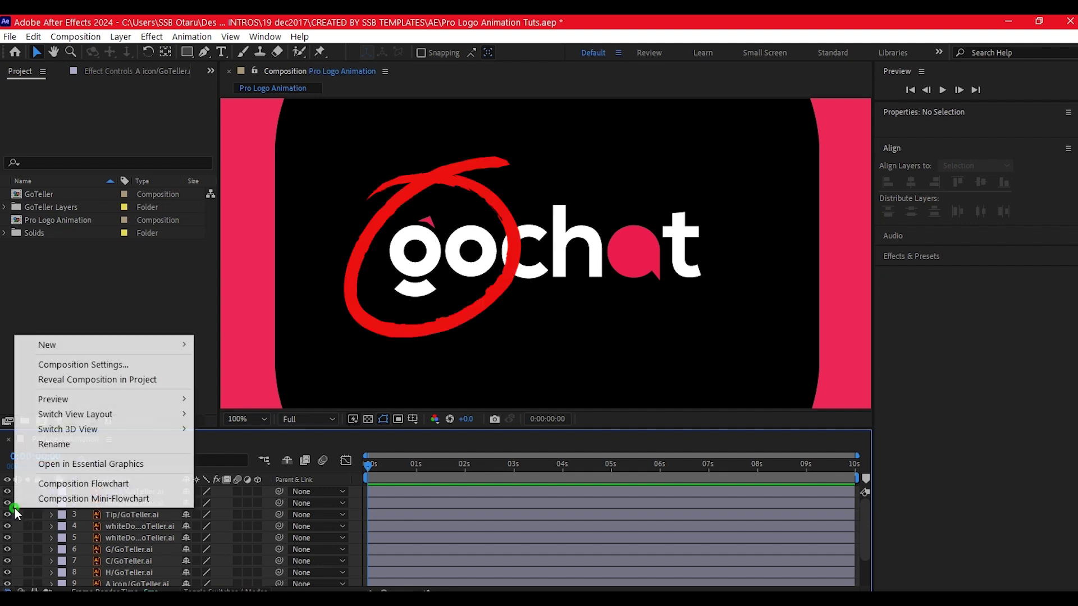
pyautogui.moveTo(116, 344)
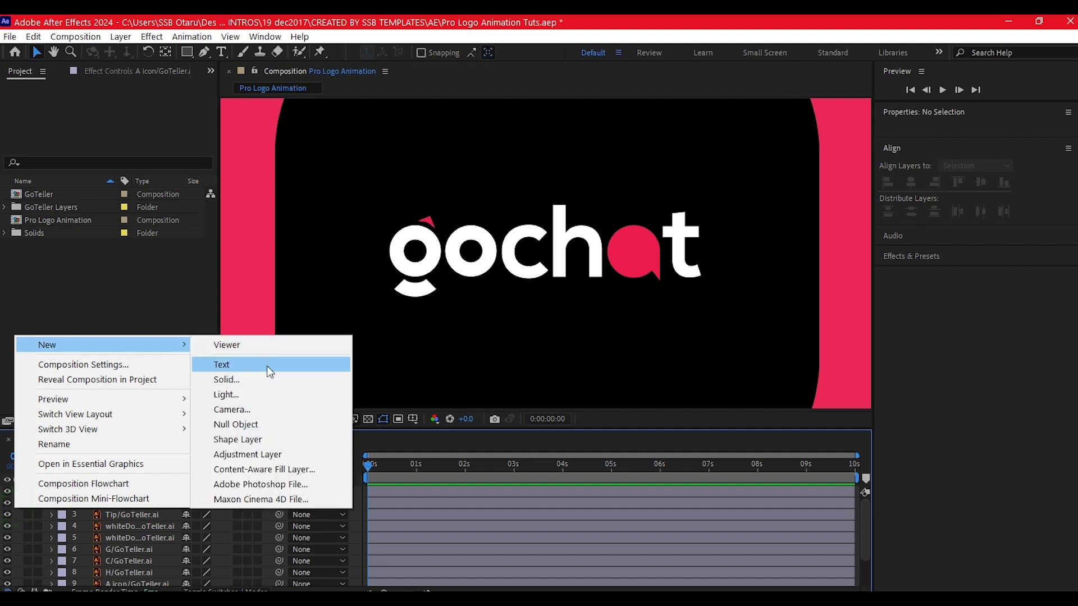
pyautogui.click(235, 426)
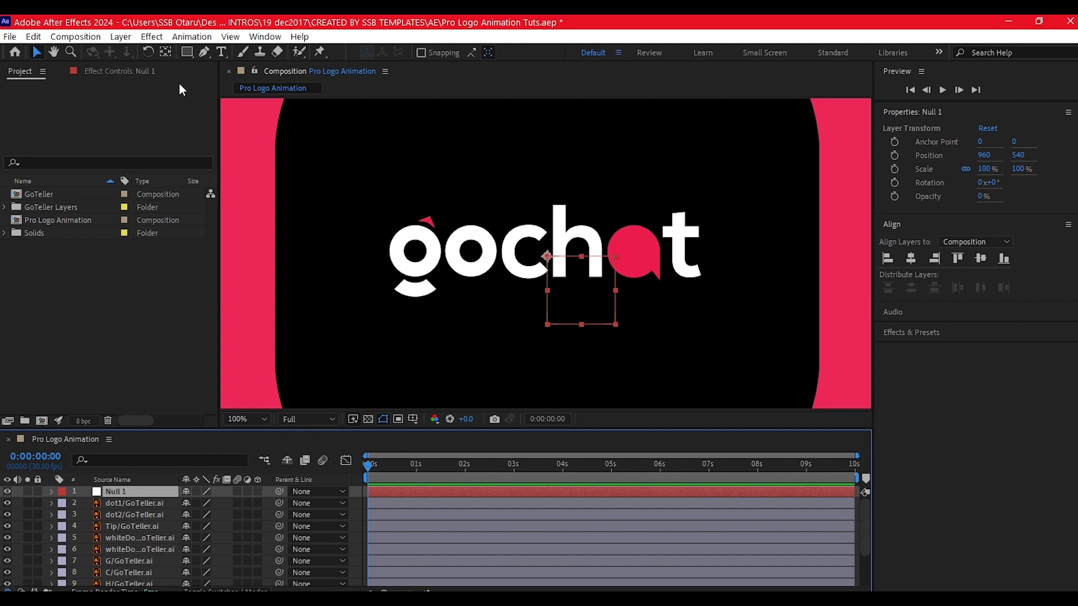
pyautogui.click(166, 51)
pyautogui.hotkey('ctrl', 'alt', 'Home')
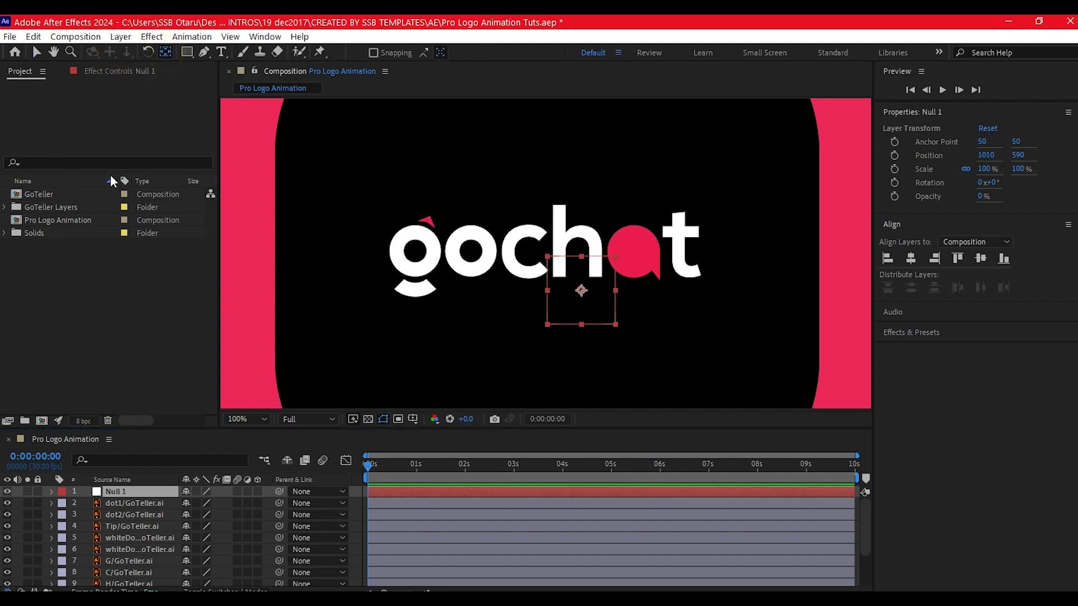
pyautogui.click(34, 52)
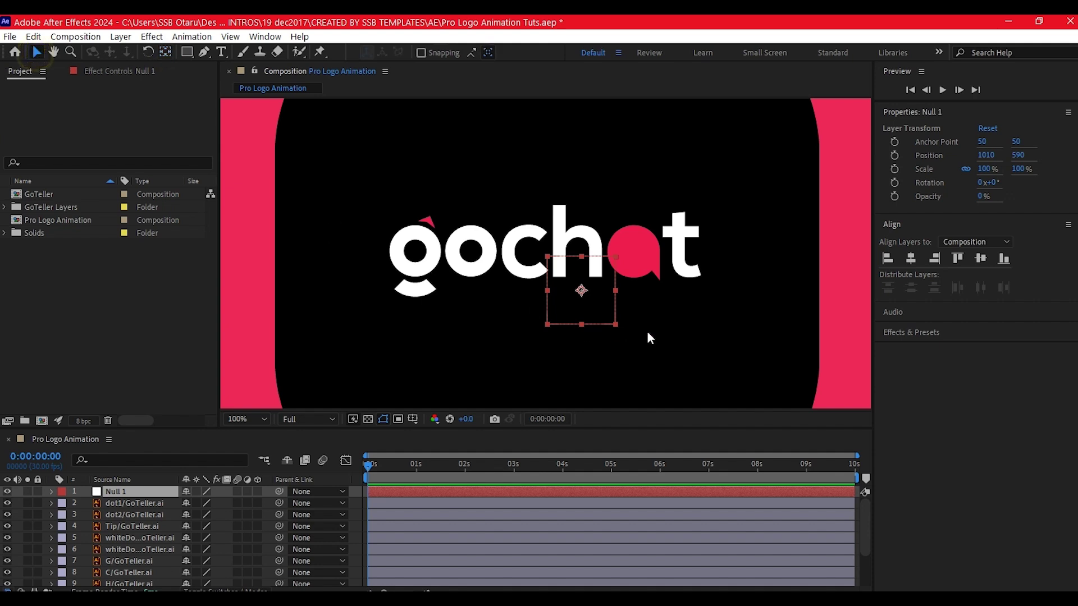
pyautogui.moveTo(581, 296); pyautogui.dragTo(442, 255)
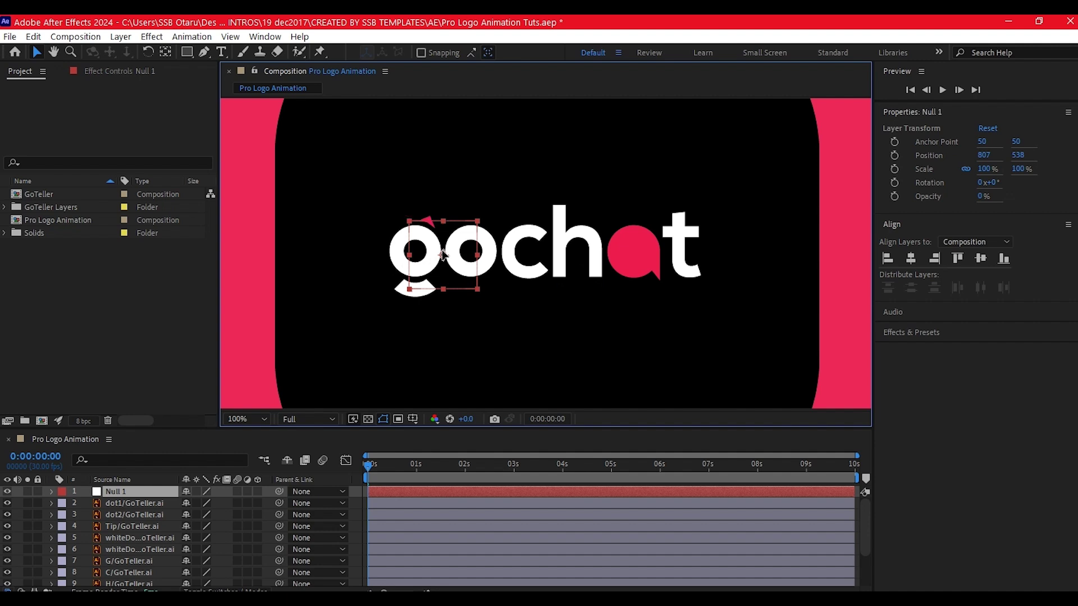
# - Rename the null EyeBallContl, then duplicate it and name the copy FaceContrl
pyautogui.click(116, 491)
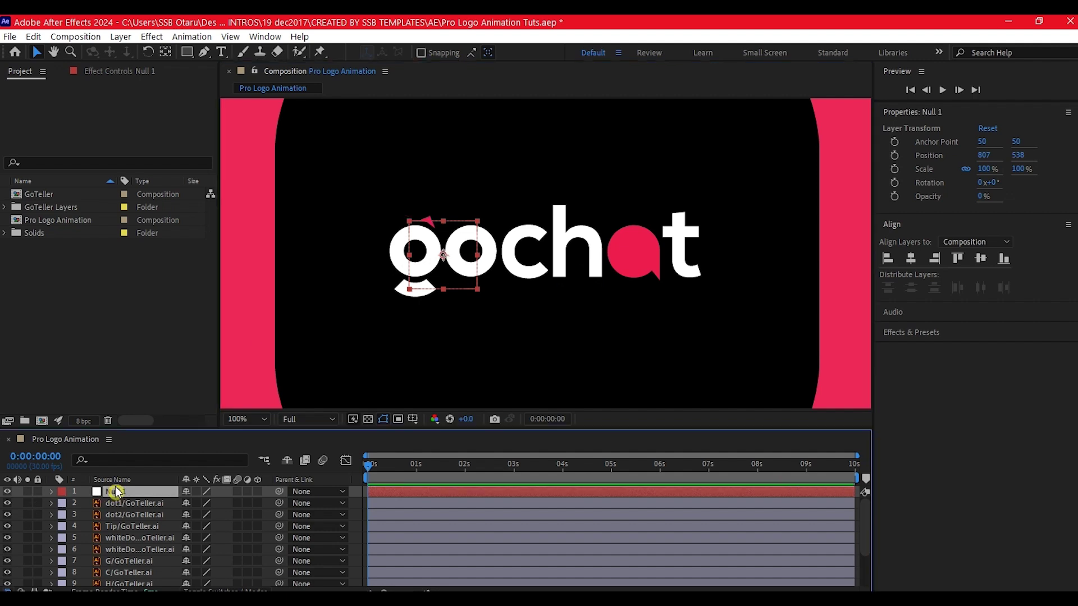
pyautogui.press('Return')
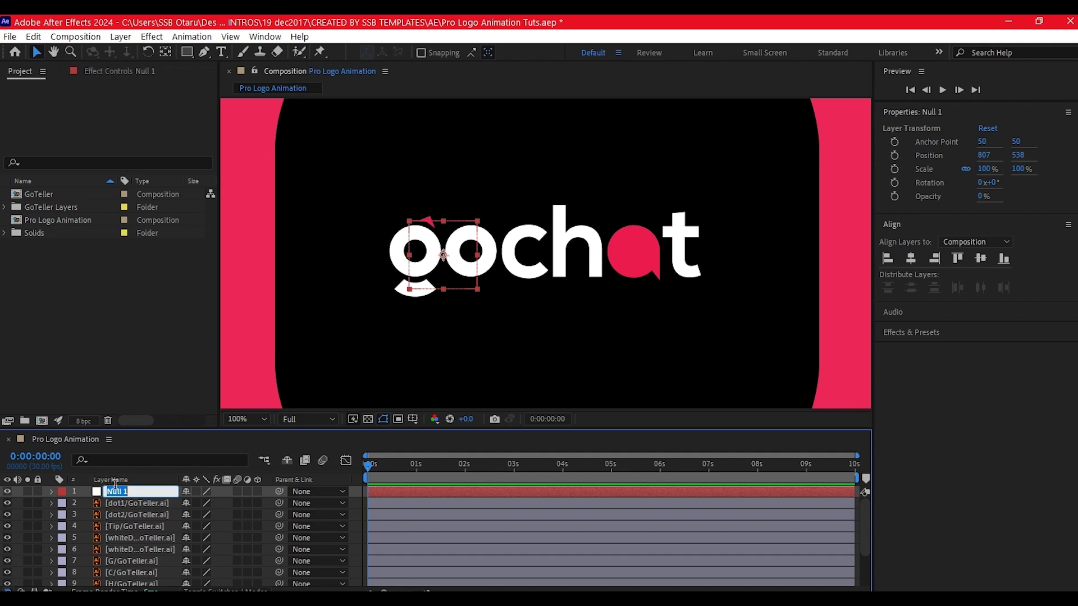
pyautogui.write('EyeBallContl')
pyautogui.press('Return')
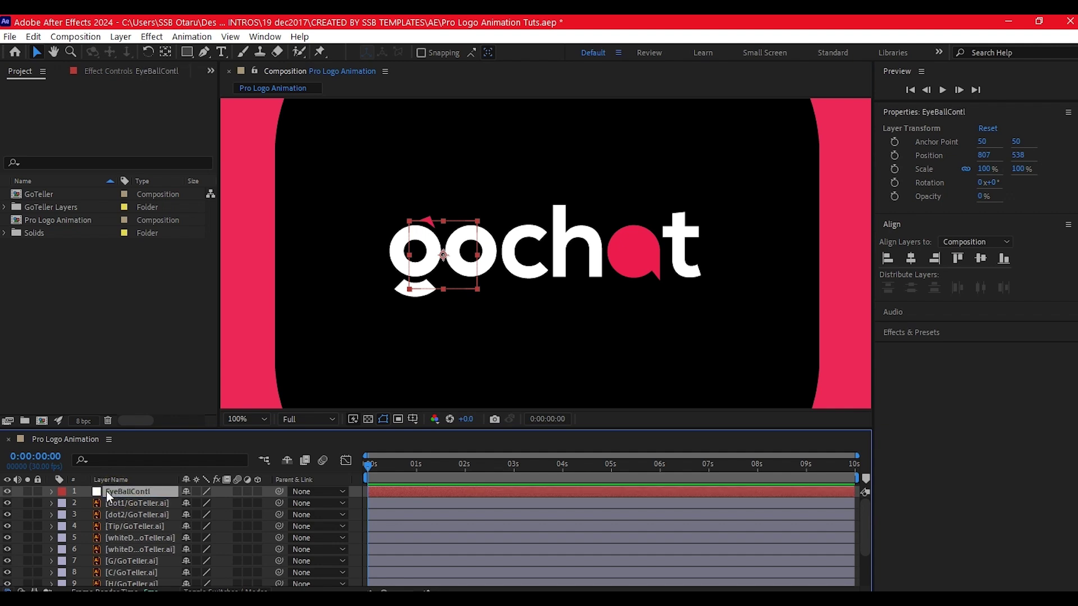
pyautogui.hotkey('ctrl', 'd')
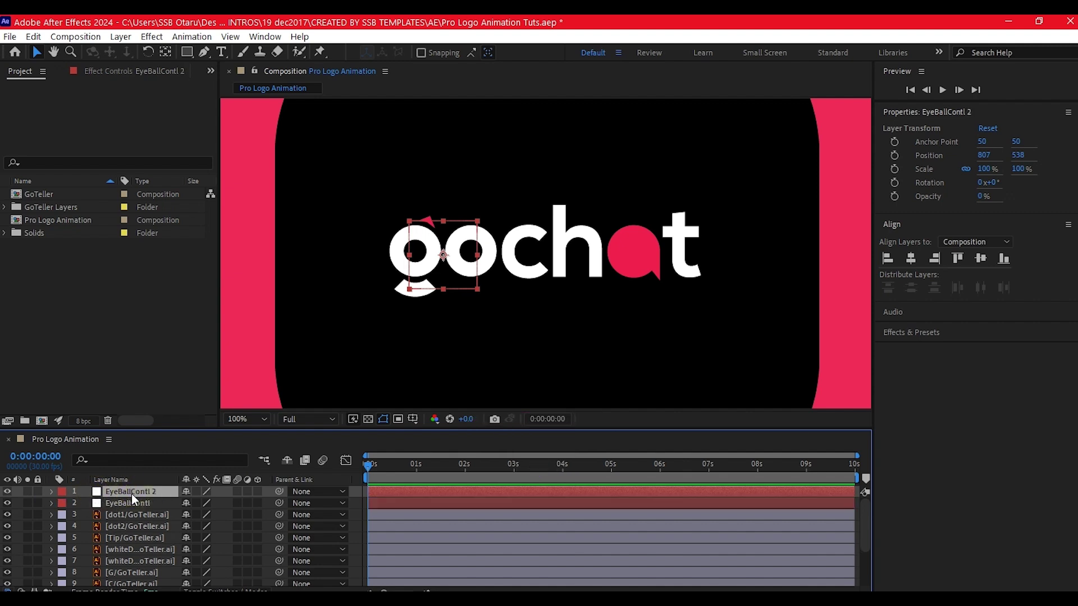
pyautogui.click(131, 491)
pyautogui.write('FaceContrl')
pyautogui.press('Return')
pyautogui.click(121, 502)
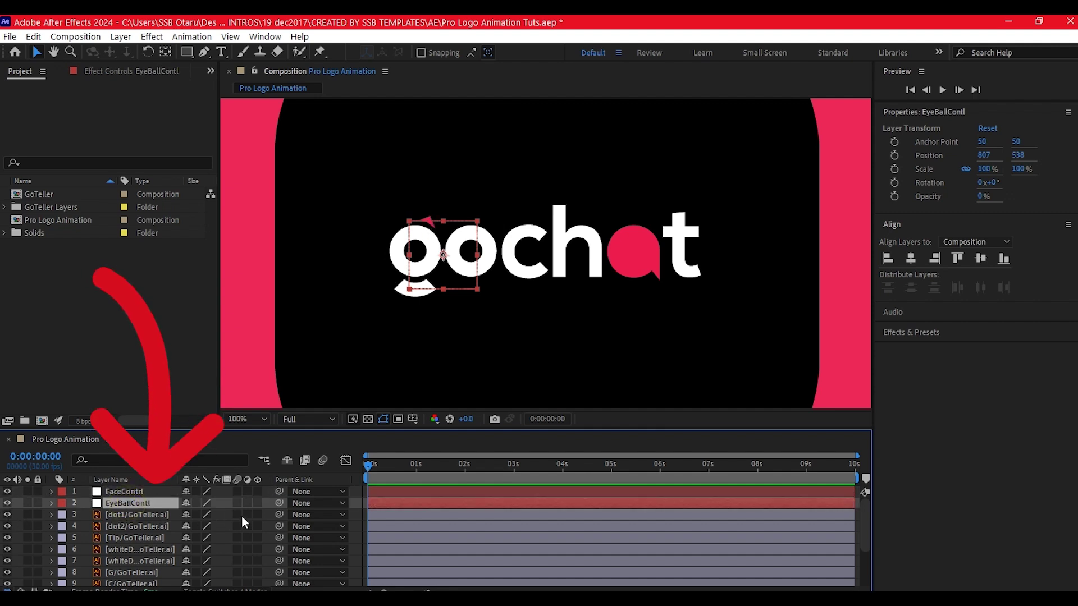
pyautogui.moveTo(279, 503); pyautogui.dragTo(115, 490)
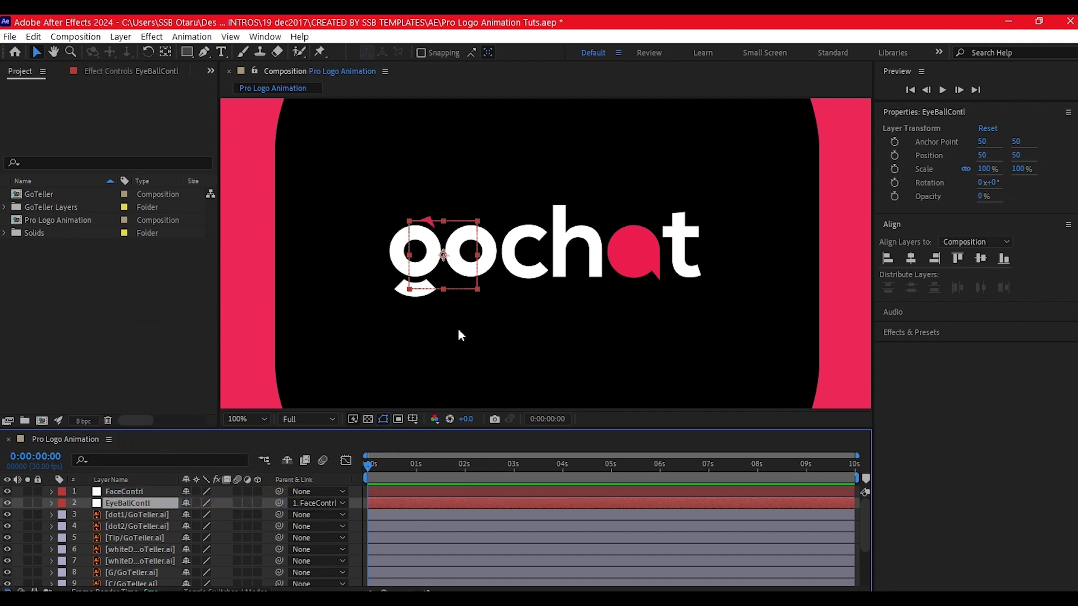
pyautogui.click(123, 512)
pyautogui.keyDown('ctrl'); pyautogui.click(128, 524); pyautogui.keyUp('ctrl')
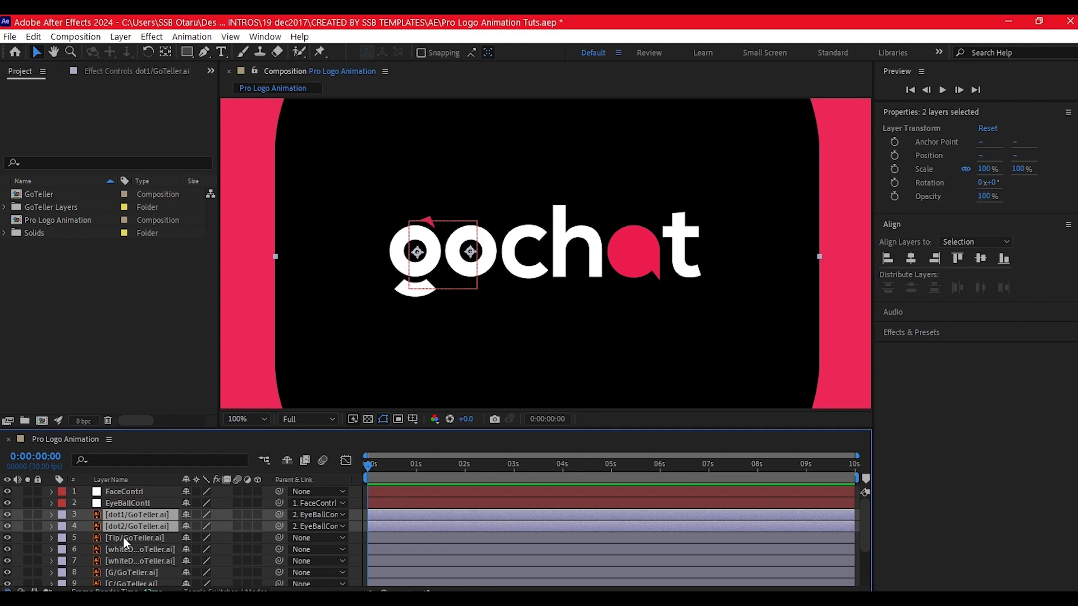
pyautogui.click(123, 537)
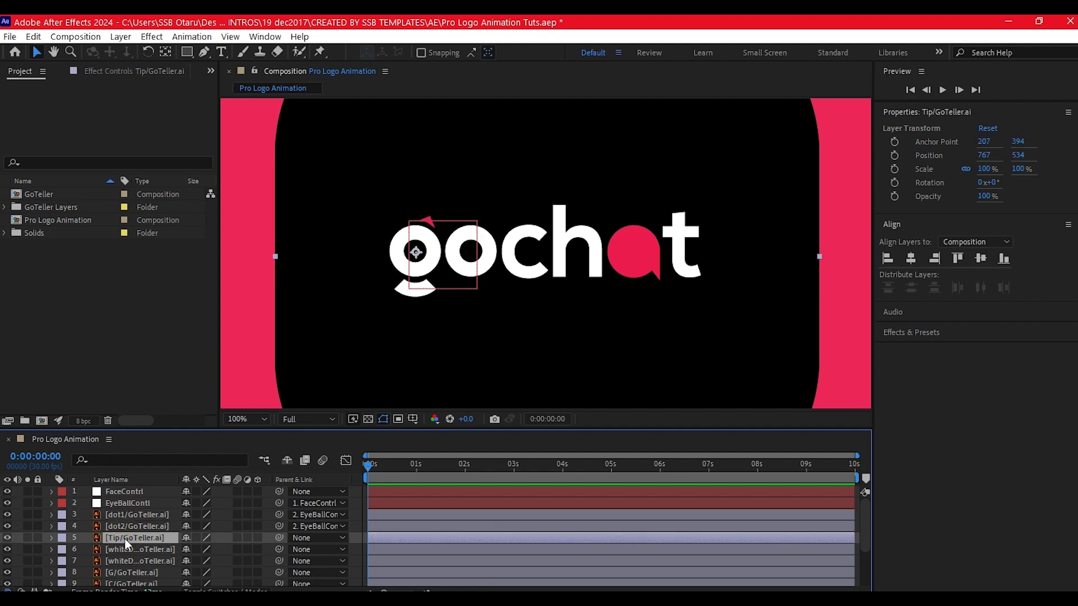
pyautogui.keyDown('ctrl'); pyautogui.click(116, 549); pyautogui.keyUp('ctrl')
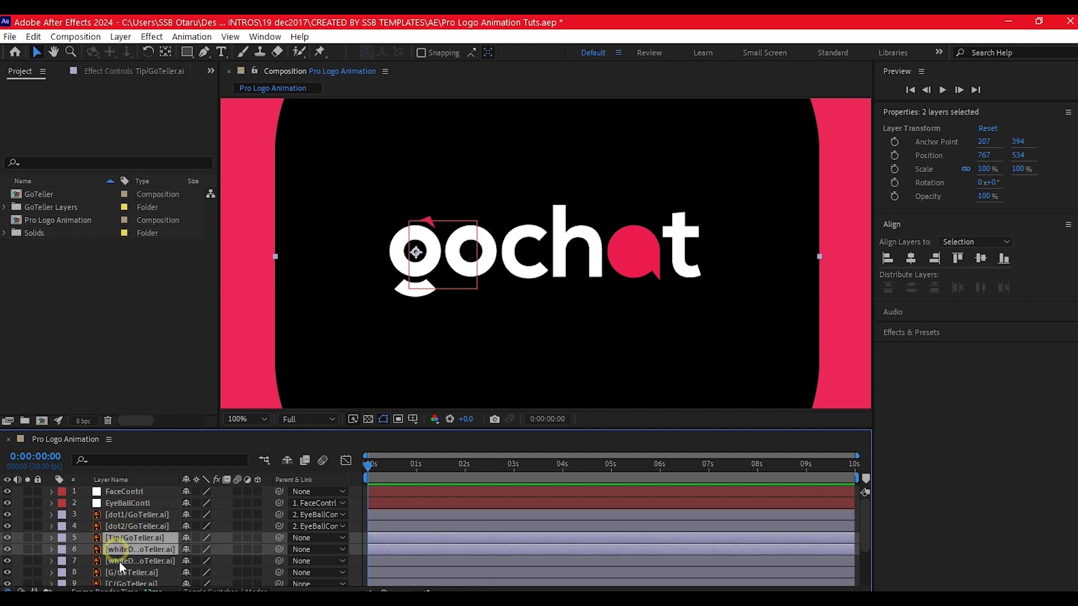
pyautogui.keyDown('ctrl'); pyautogui.click(119, 561); pyautogui.keyUp('ctrl')
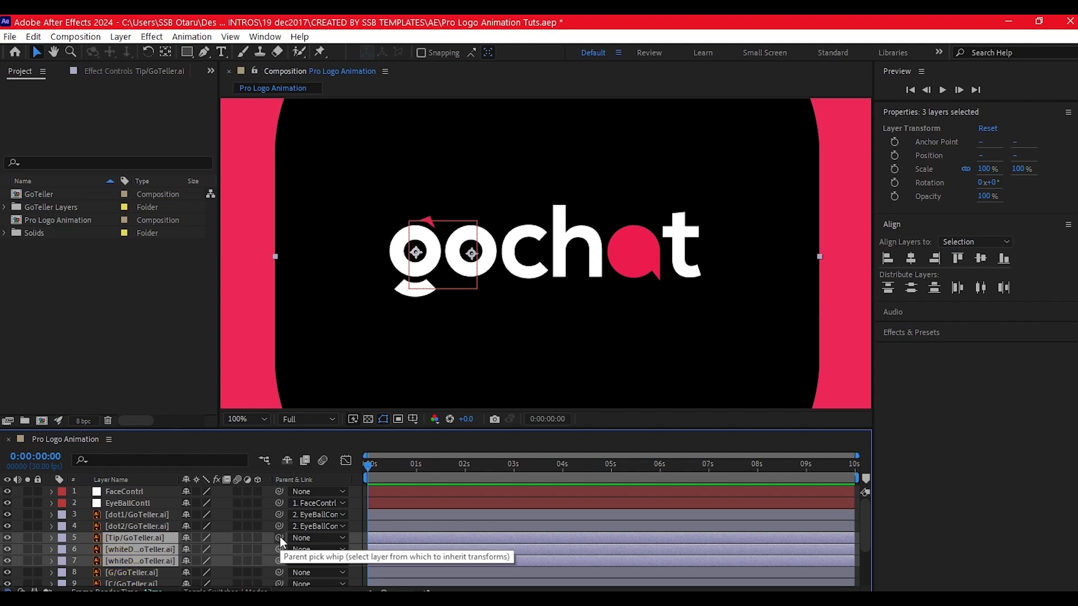
pyautogui.moveTo(279, 537); pyautogui.dragTo(105, 487)
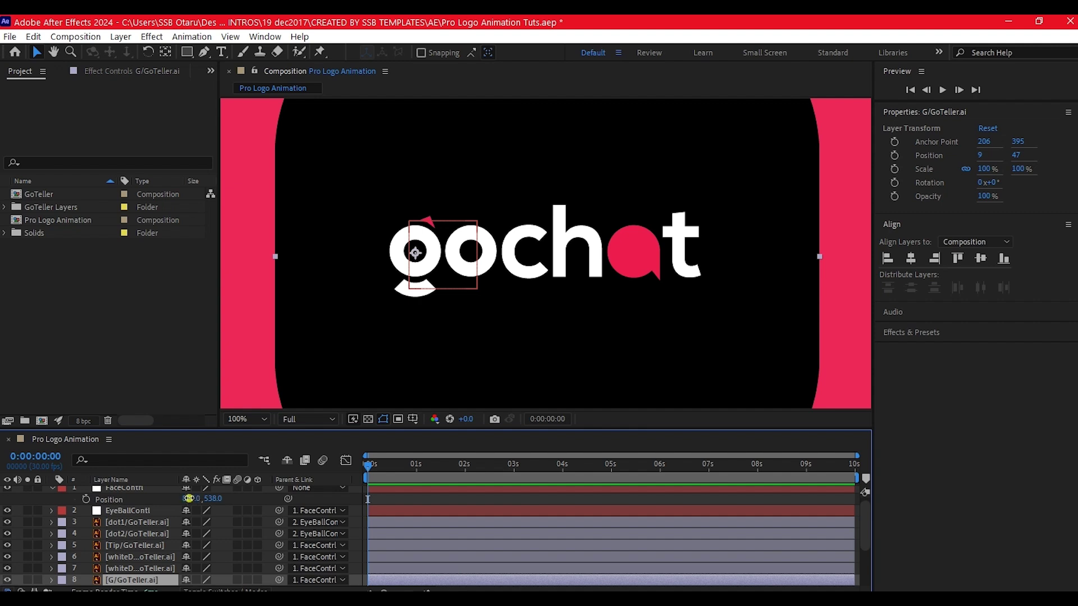
pyautogui.moveTo(191, 500); pyautogui.dragTo(205, 500)
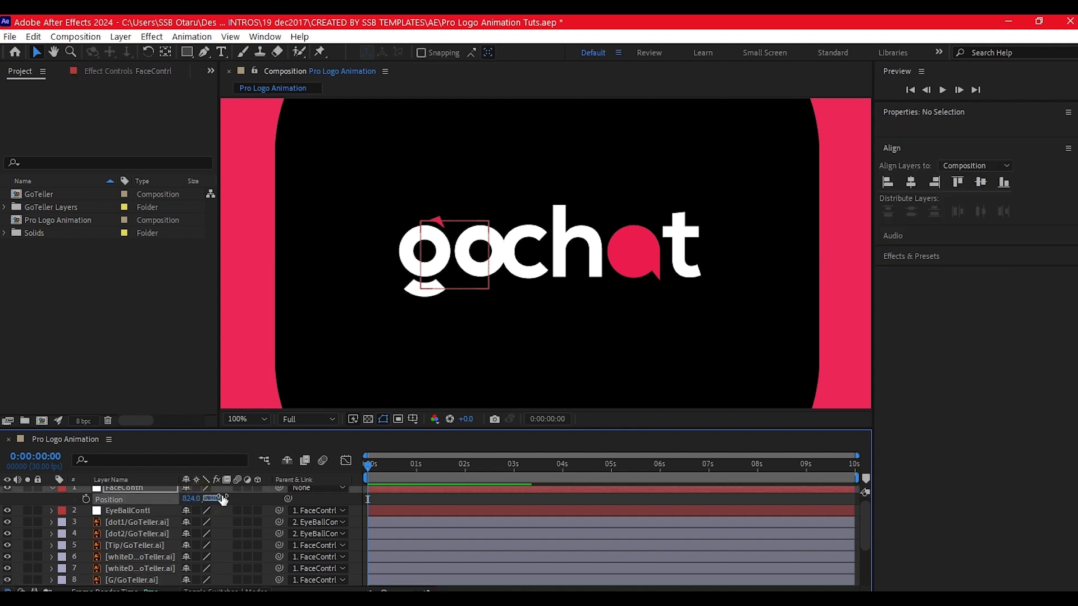
pyautogui.click(184, 499)
pyautogui.moveTo(188, 499); pyautogui.dragTo(153, 498)
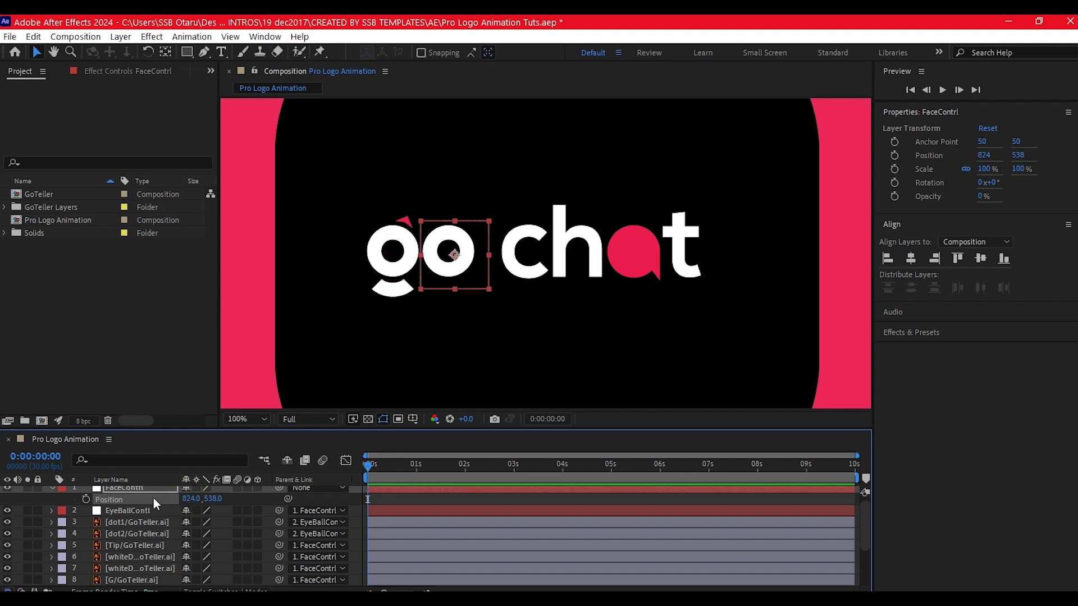
pyautogui.hotkey('ctrl', 'z')
pyautogui.hotkey('ctrl', 'z')
pyautogui.click(129, 510)
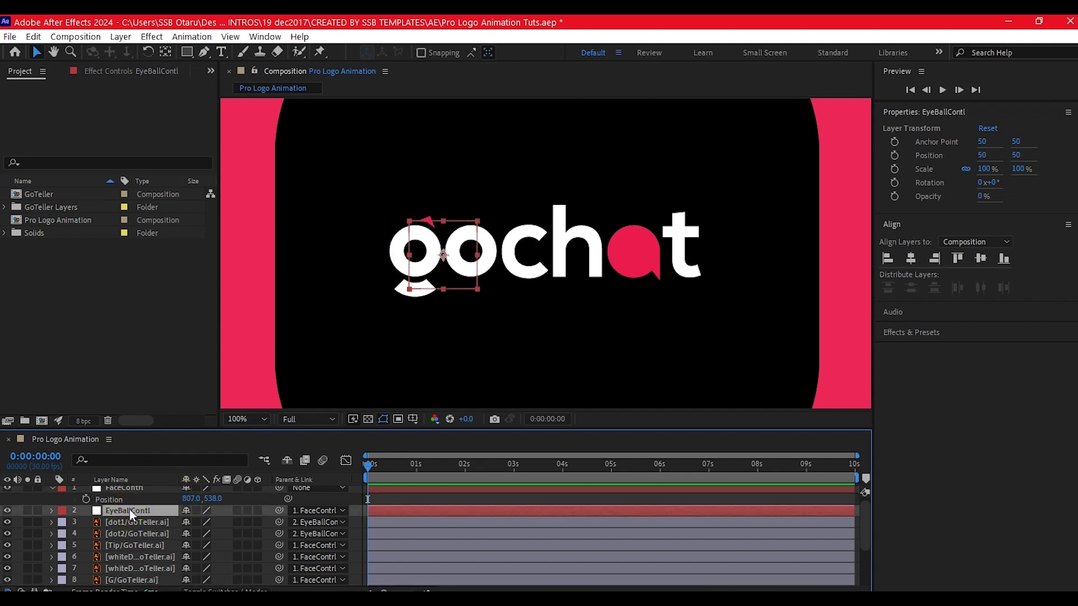
pyautogui.press('p')
pyautogui.moveTo(188, 525); pyautogui.dragTo(169, 527)
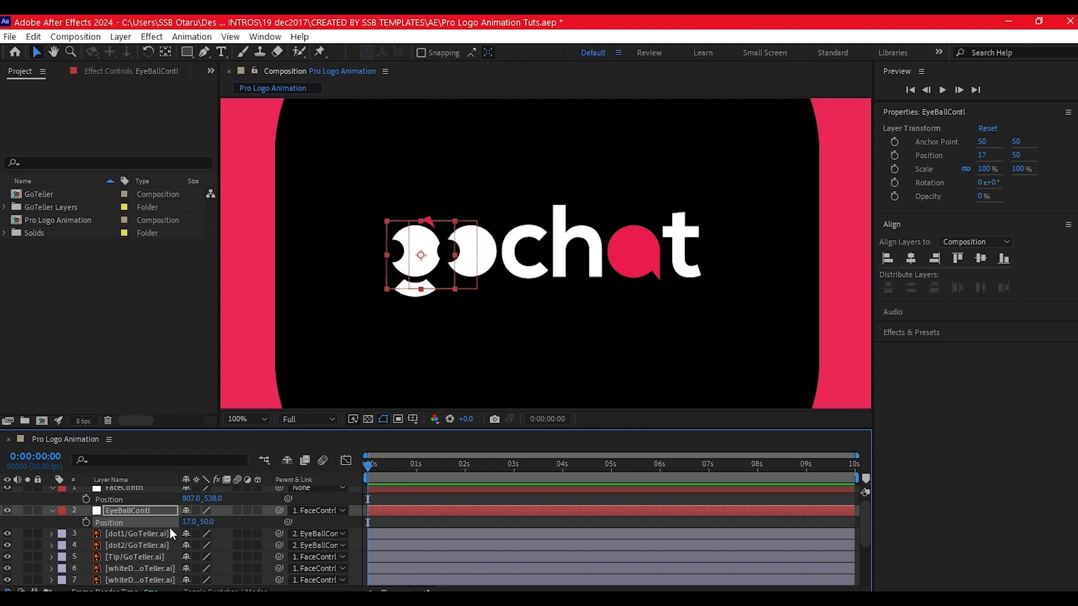
pyautogui.hotkey('ctrl', 'z')
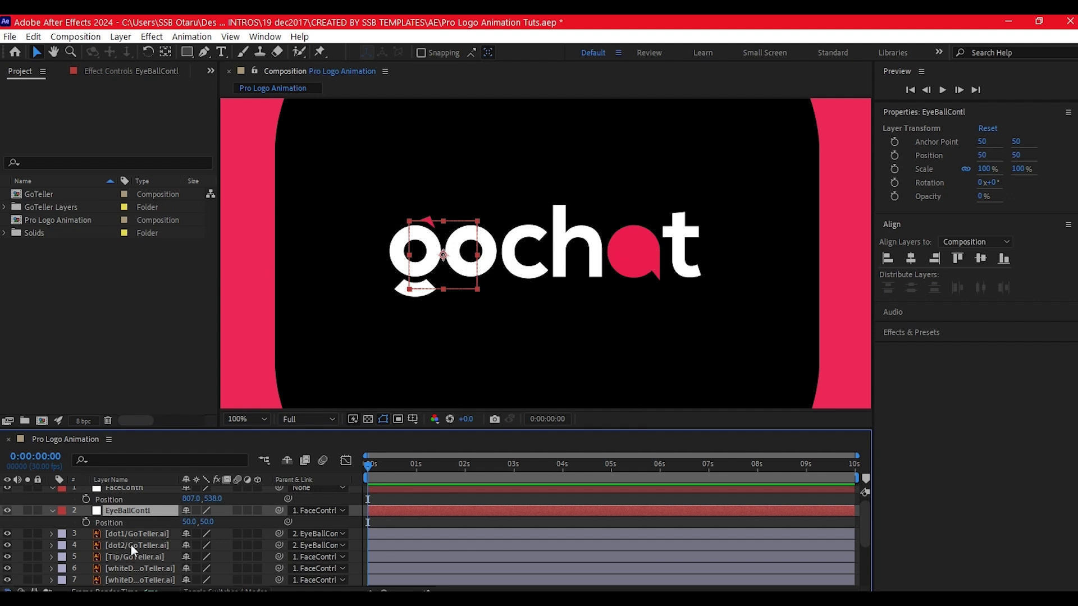
pyautogui.scroll(-3, 98, 536)
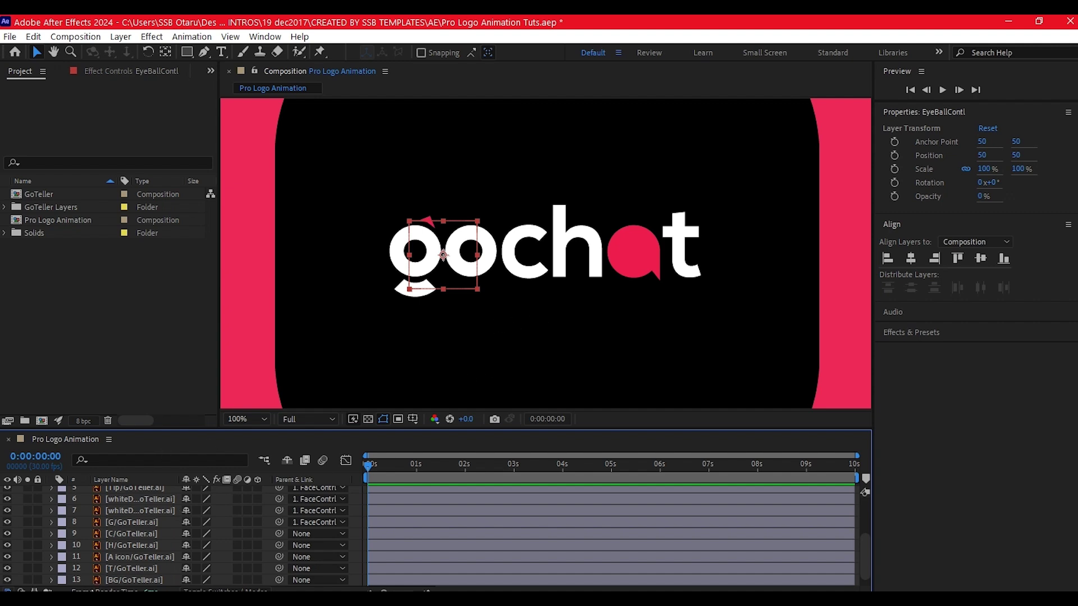
# - Hide the C, H, A icon and T layers, then keyframe both controllers' Position at 0:00:05:02
pyautogui.click(112, 568)
pyautogui.keyDown('shift'); pyautogui.click(131, 533); pyautogui.keyUp('shift')
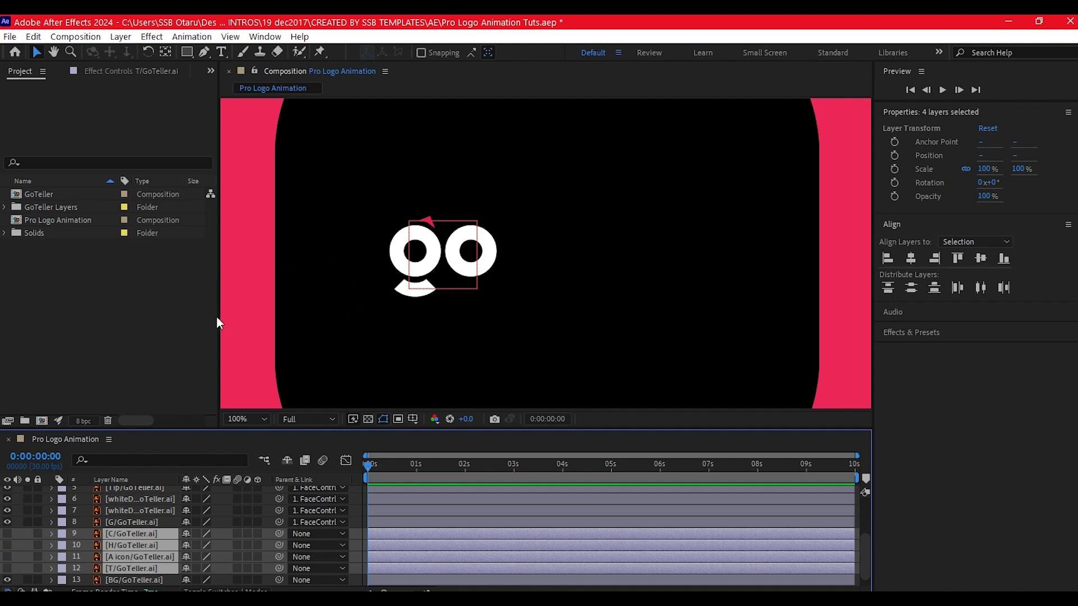
pyautogui.click(613, 463)
pyautogui.press('u')
pyautogui.click(137, 493)
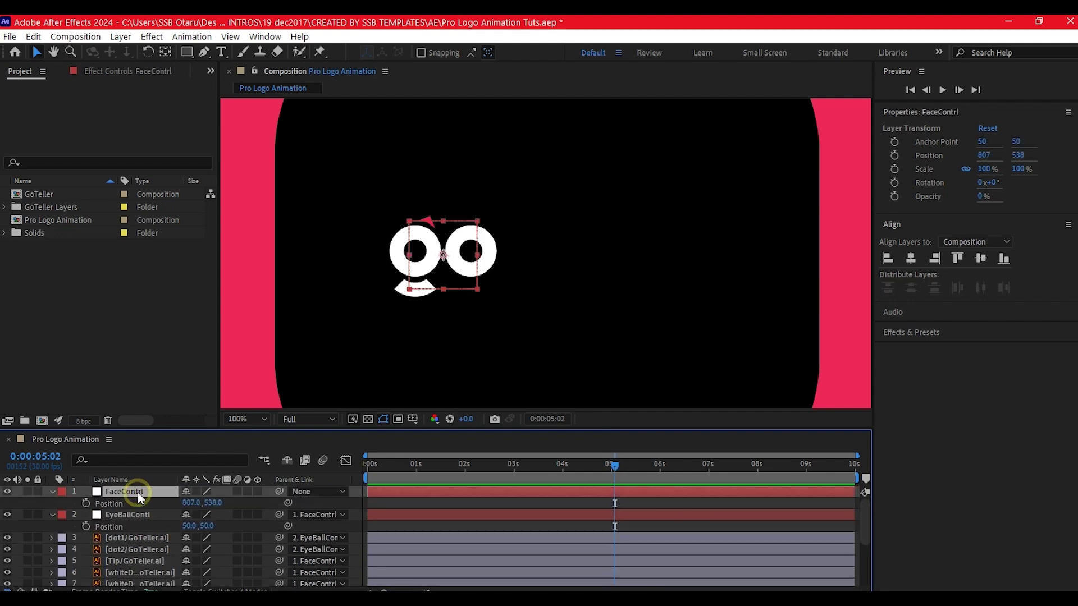
pyautogui.click(86, 503)
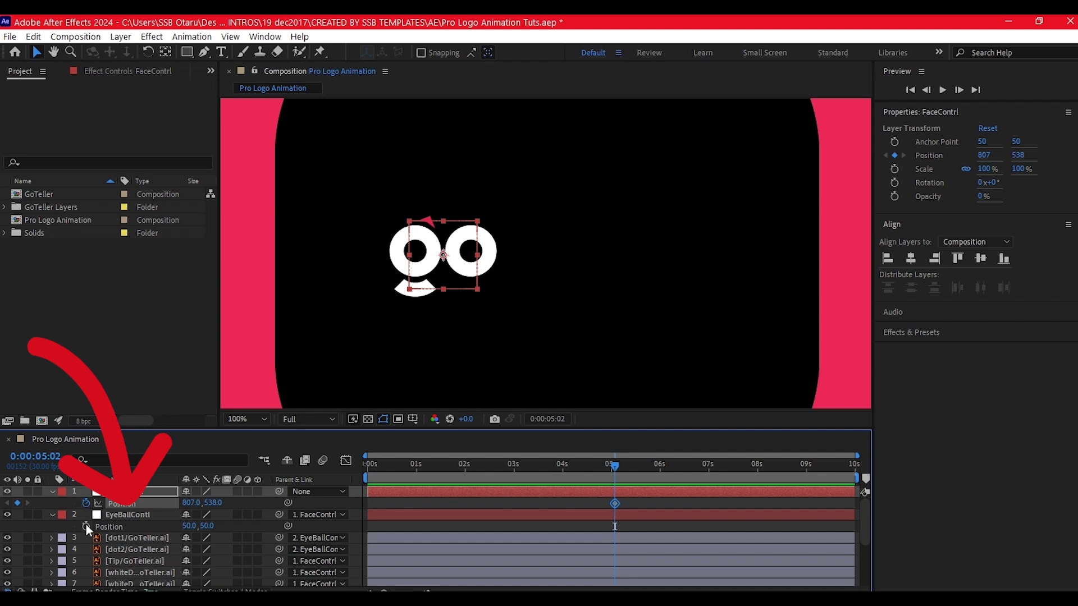
pyautogui.click(86, 526)
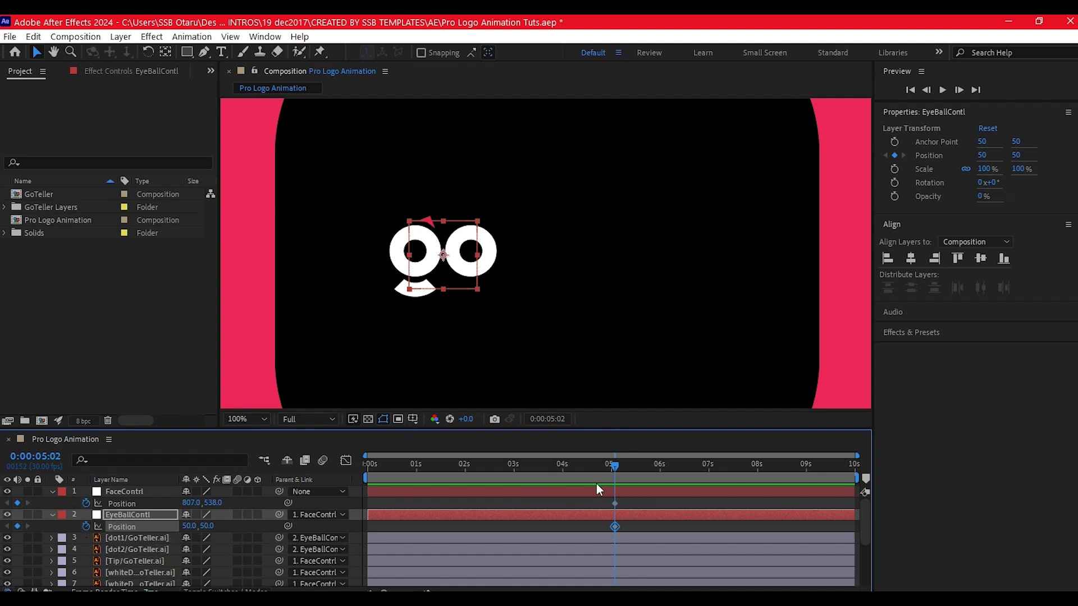
# - At 0:00:04:13, horizontally centre FaceContrl in the composition, giving X 960
pyautogui.click(593, 465)
pyautogui.click(119, 491)
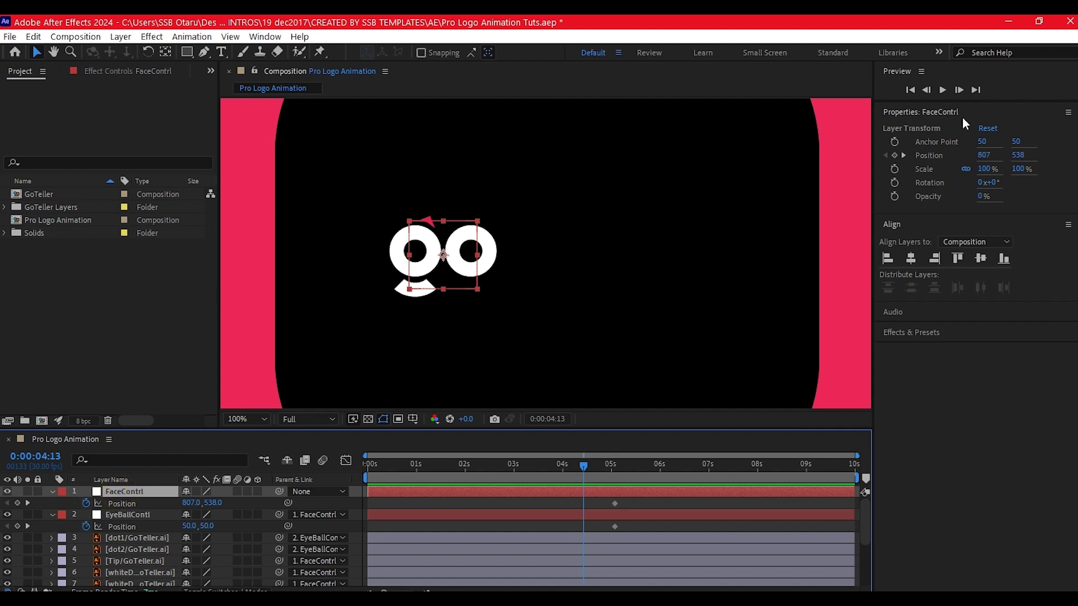
pyautogui.click(906, 112)
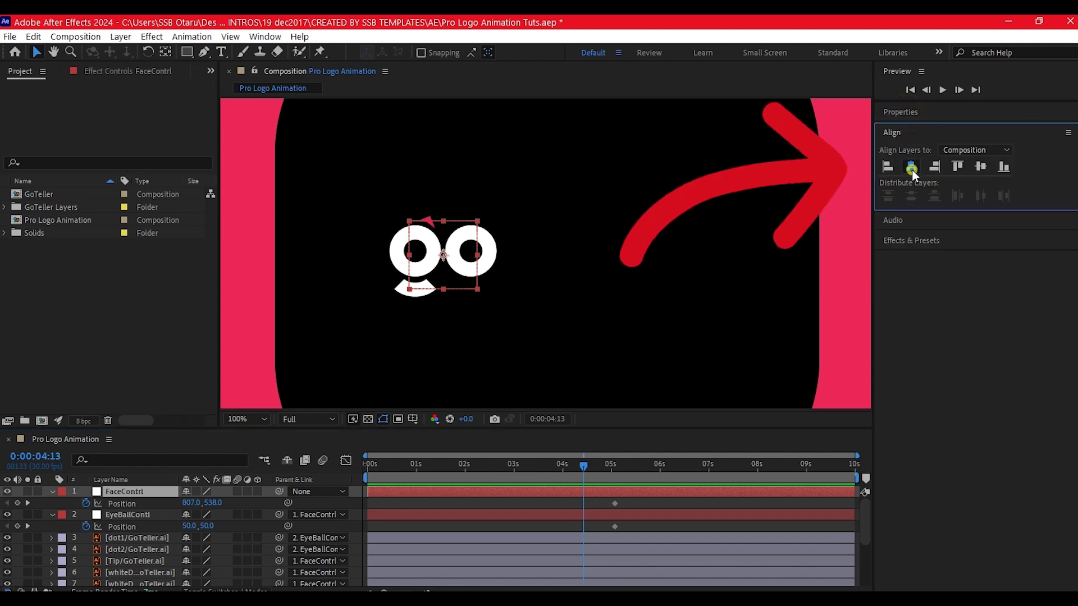
pyautogui.click(910, 167)
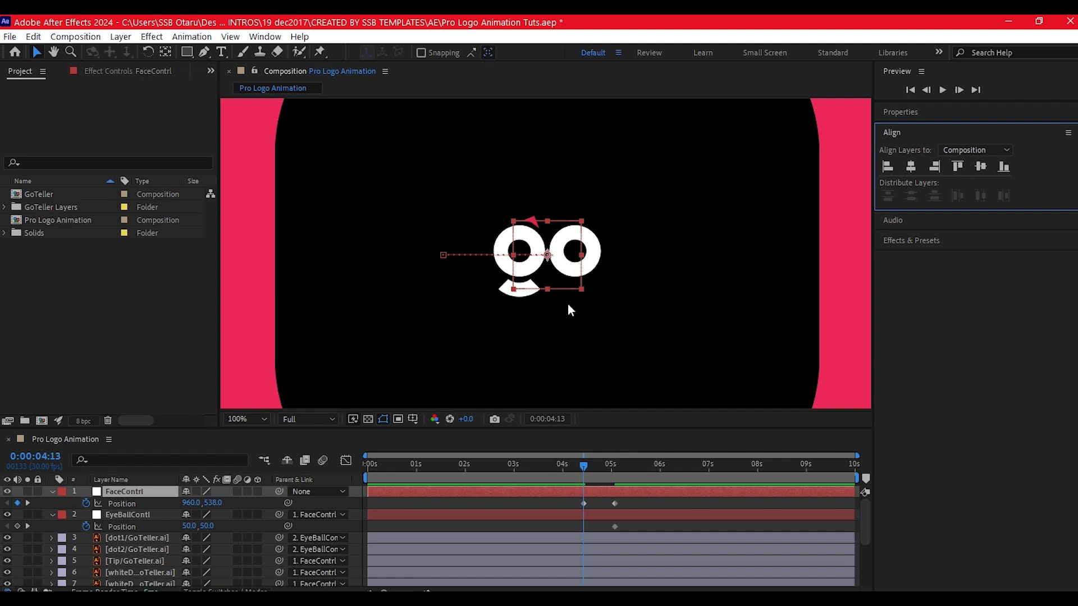
pyautogui.scroll(-3, 119, 527)
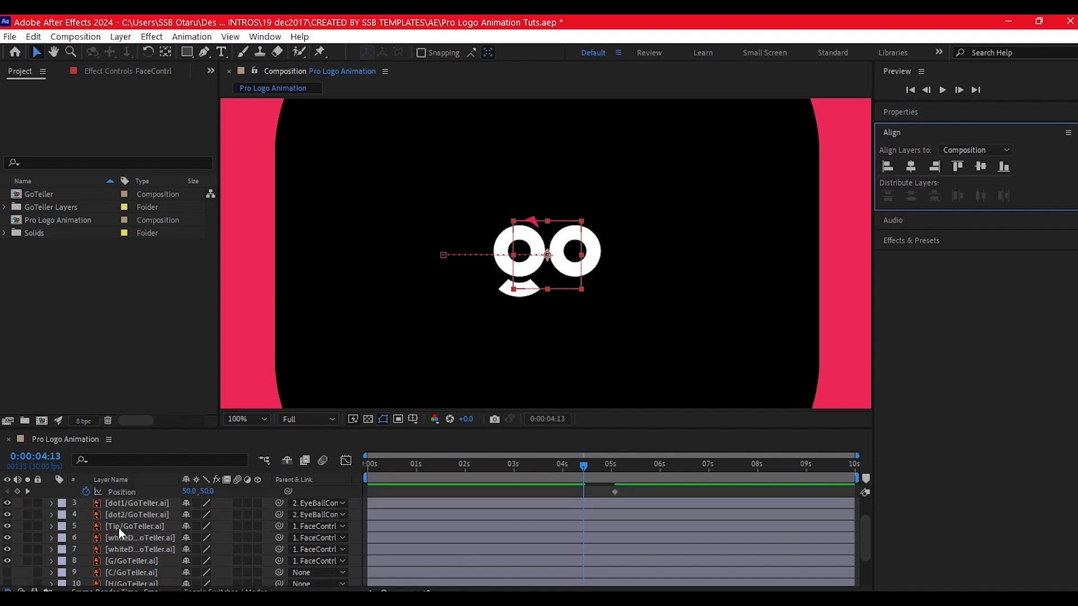
# - Set the BG/GoTeller.ai layer's Scale to 26%, making a tile behind the go face
pyautogui.click(125, 570)
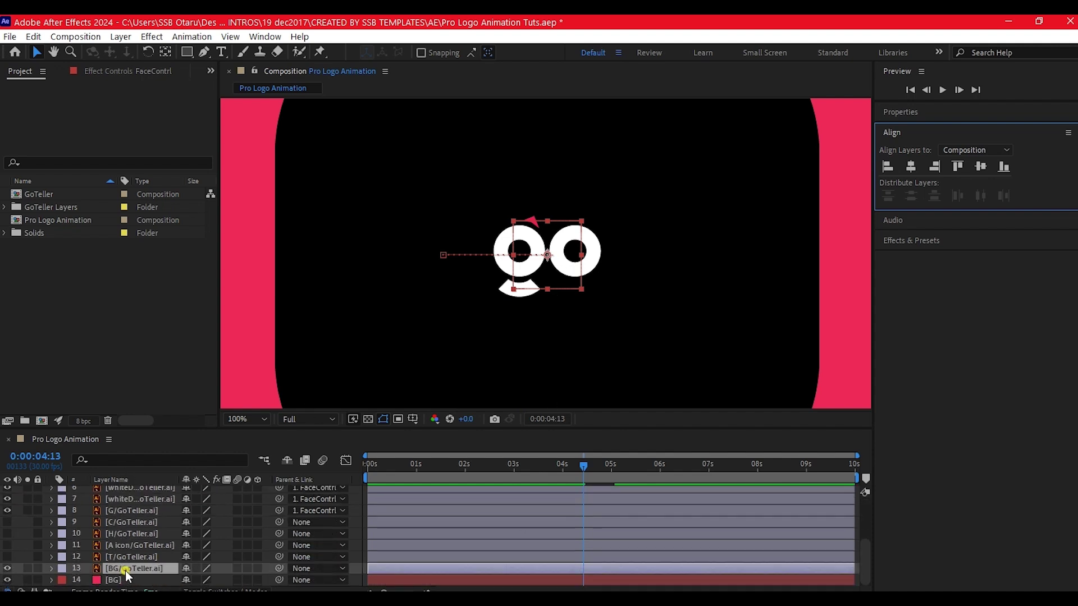
pyautogui.press('s')
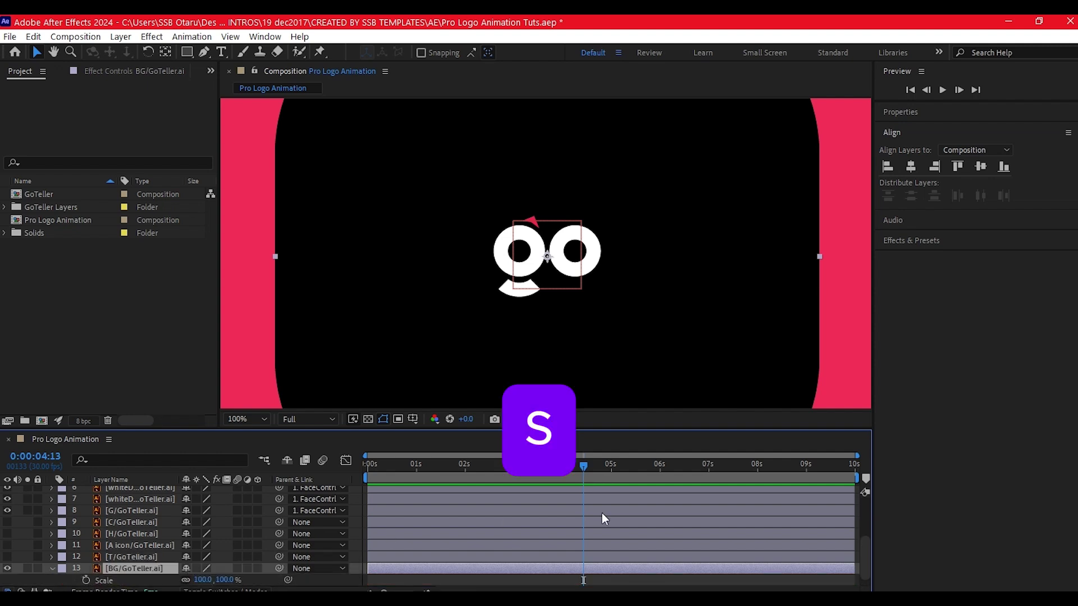
pyautogui.press('u')
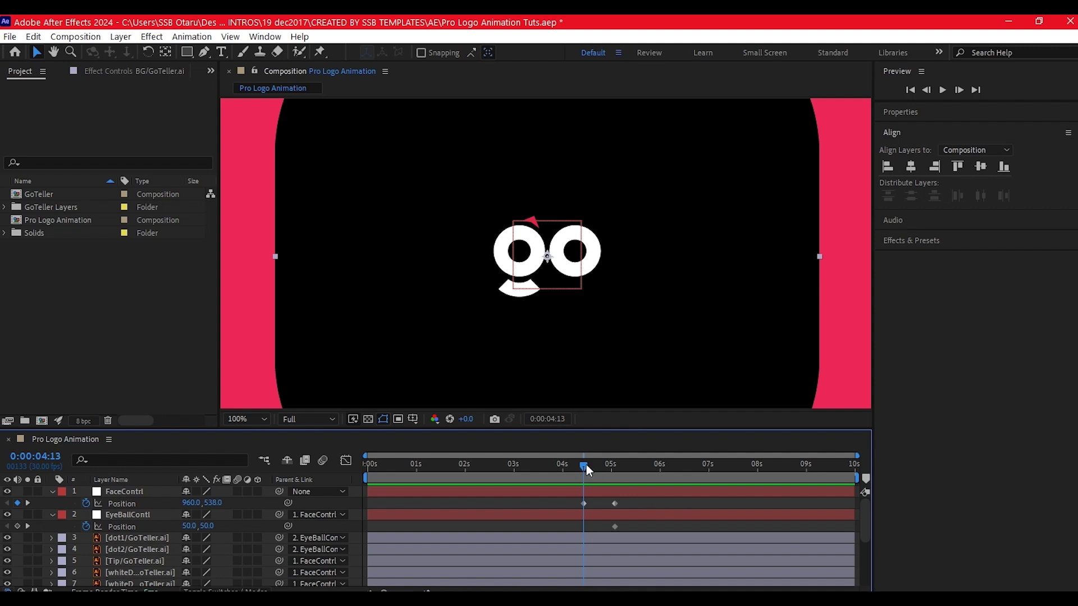
pyautogui.moveTo(586, 464); pyautogui.dragTo(615, 466)
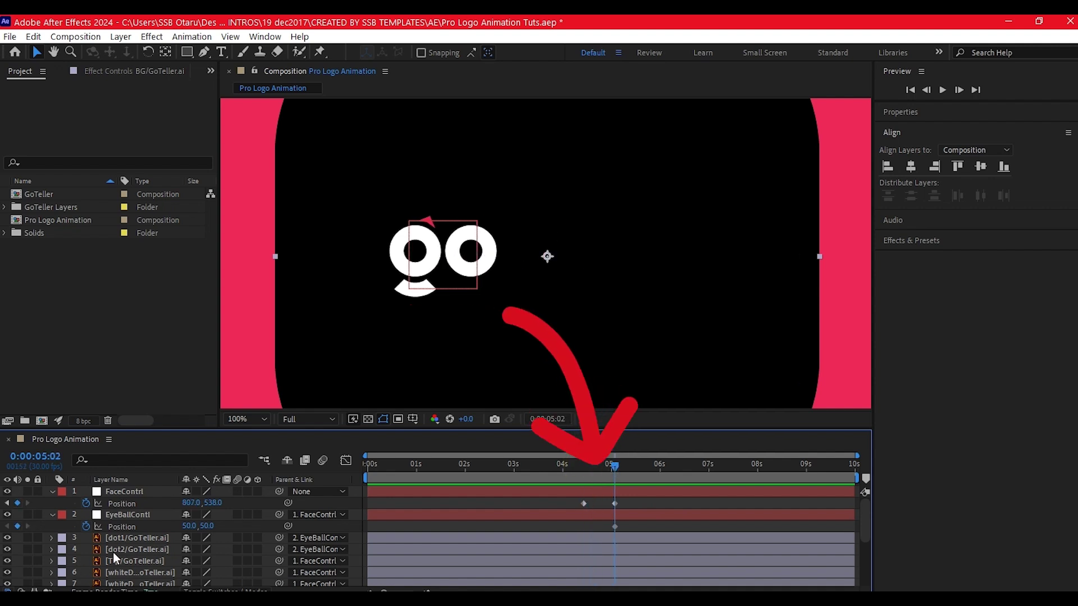
pyautogui.scroll(-4, 113, 551)
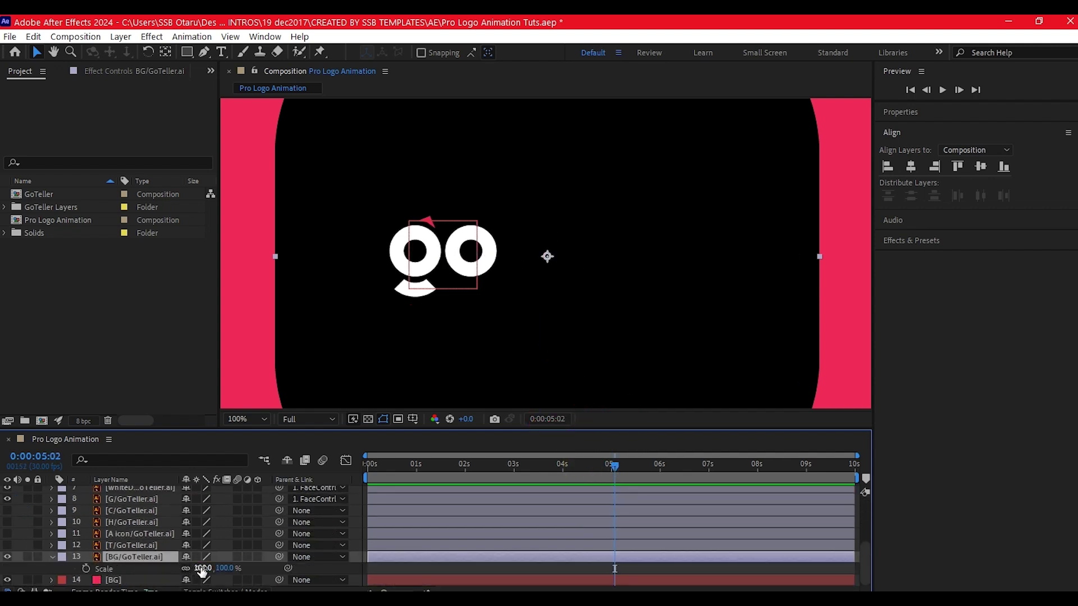
pyautogui.moveTo(204, 568); pyautogui.dragTo(286, 566)
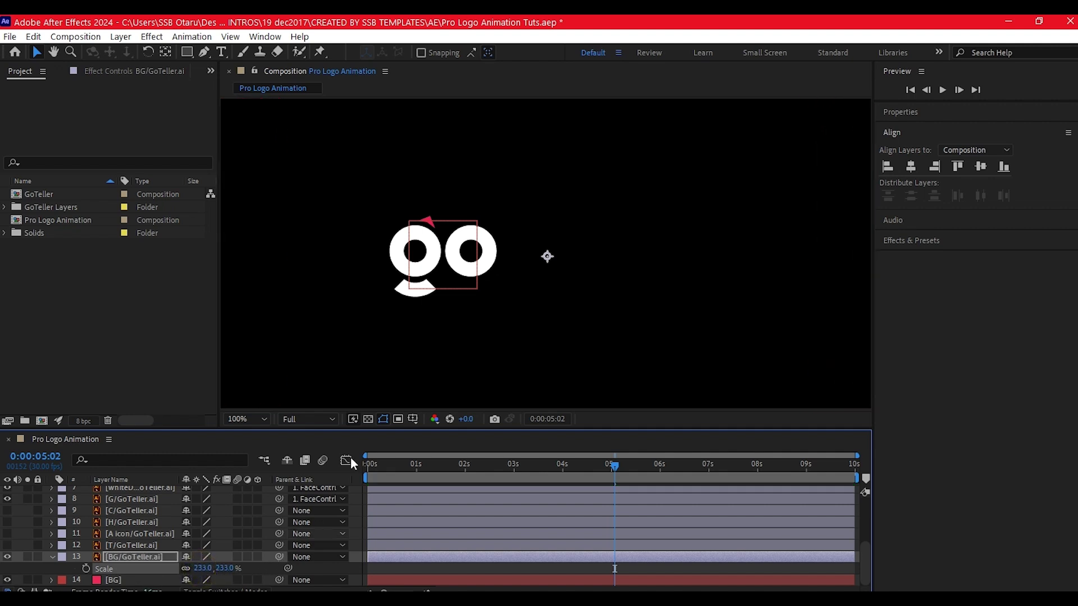
pyautogui.scroll(-4, 463, 290)
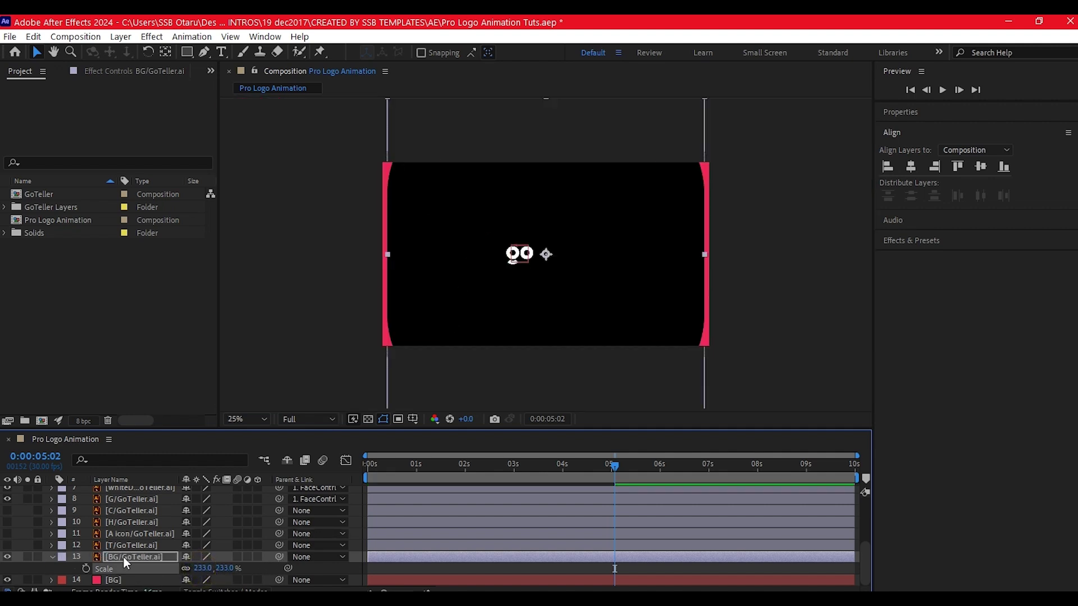
pyautogui.moveTo(202, 568); pyautogui.dragTo(234, 569)
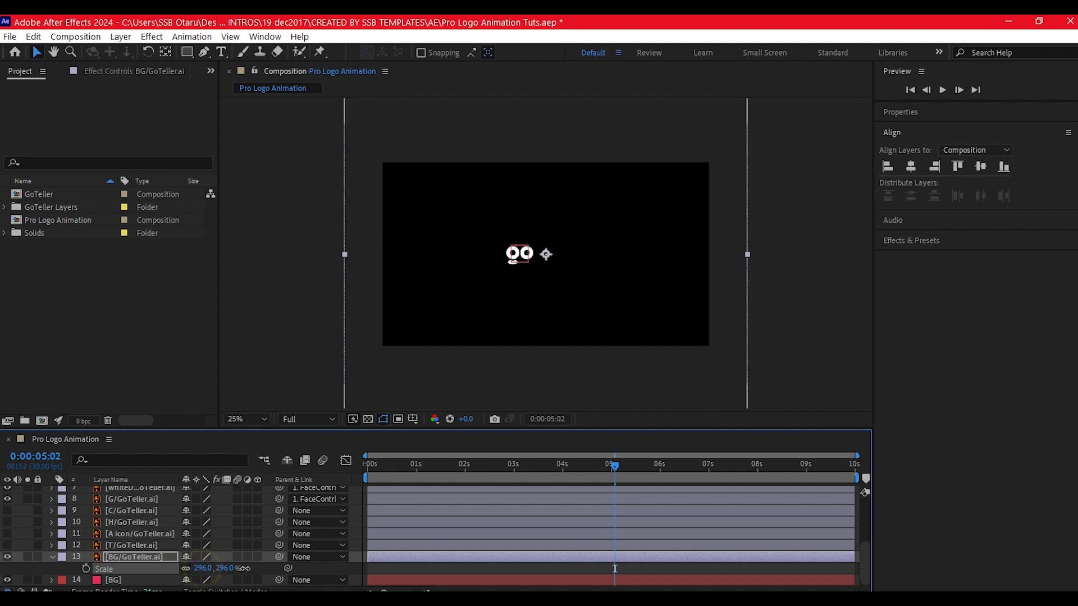
pyautogui.scroll(4, 623, 510)
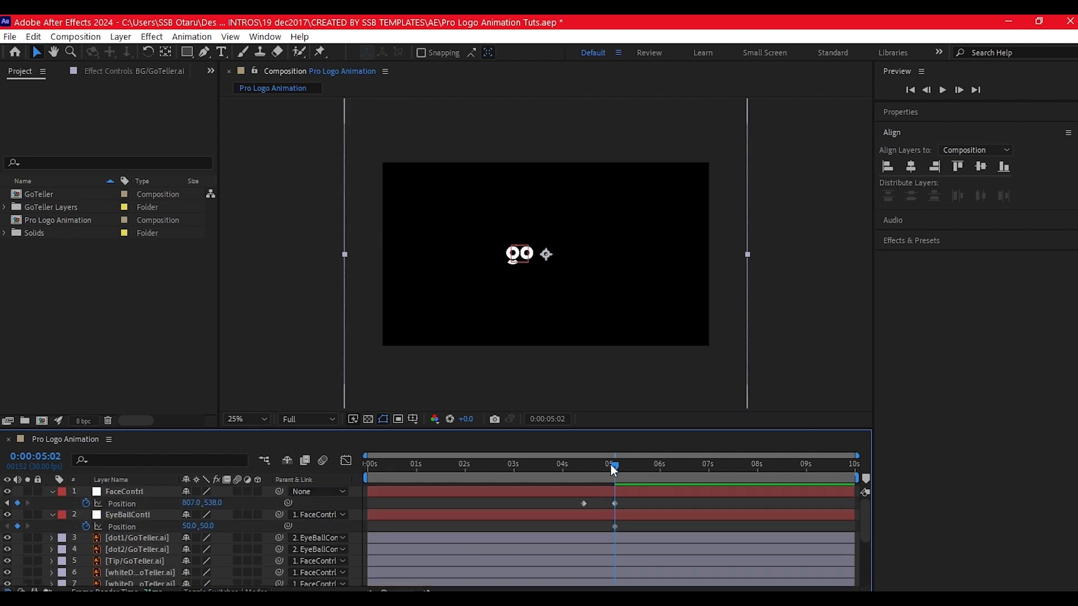
pyautogui.moveTo(615, 466); pyautogui.dragTo(584, 466)
pyautogui.scroll(-4, 577, 519)
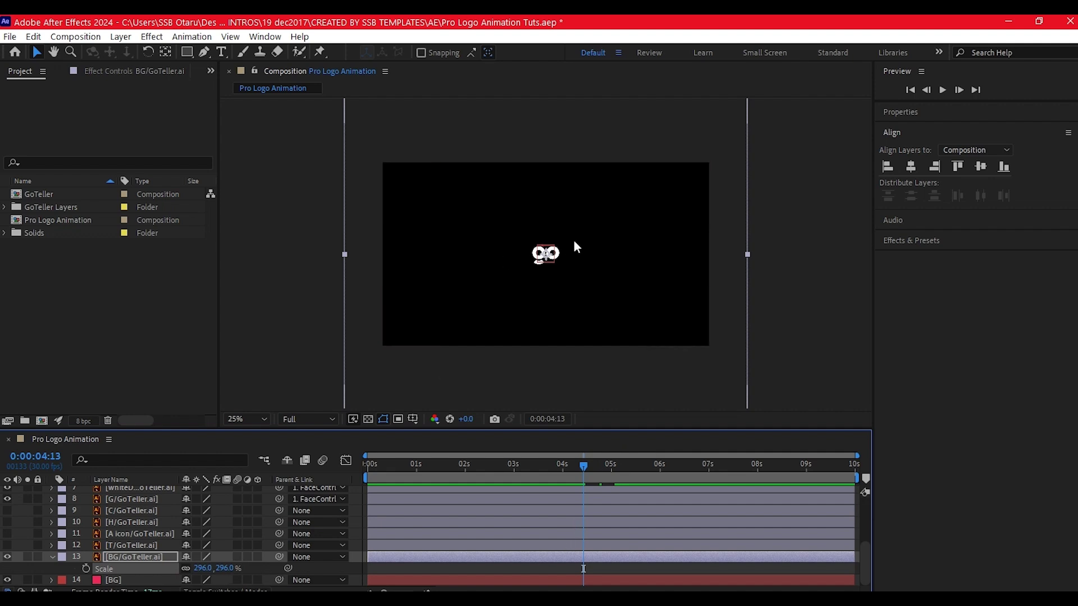
pyautogui.scroll(5, 548, 258)
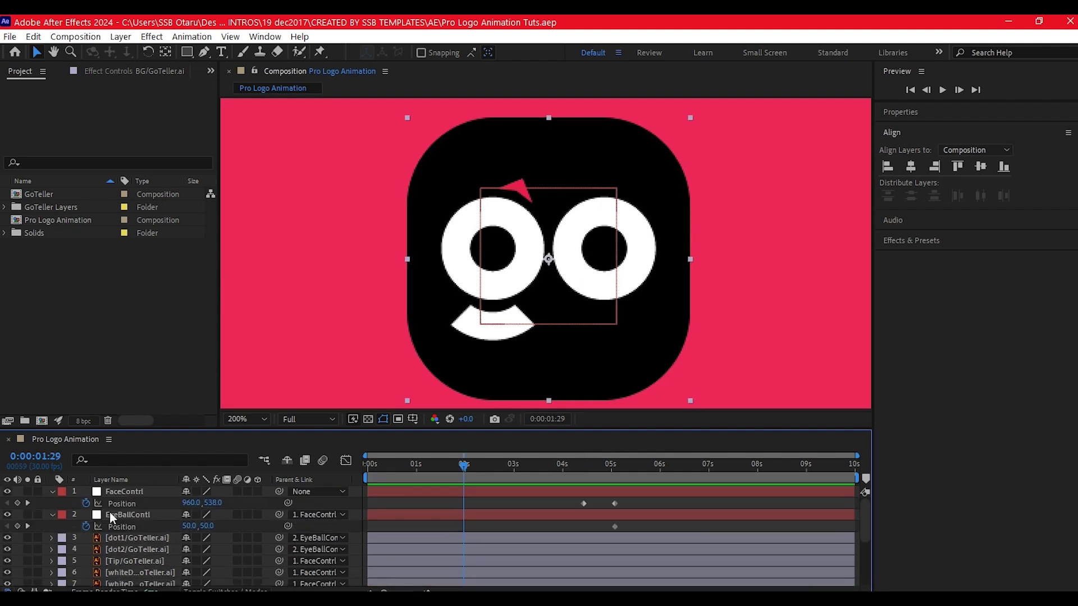
# - Keyframe EyeBallContl Position at 0f, shifted left at 14f, held at 21f, X 63.9 at 1:00
pyautogui.click(112, 515)
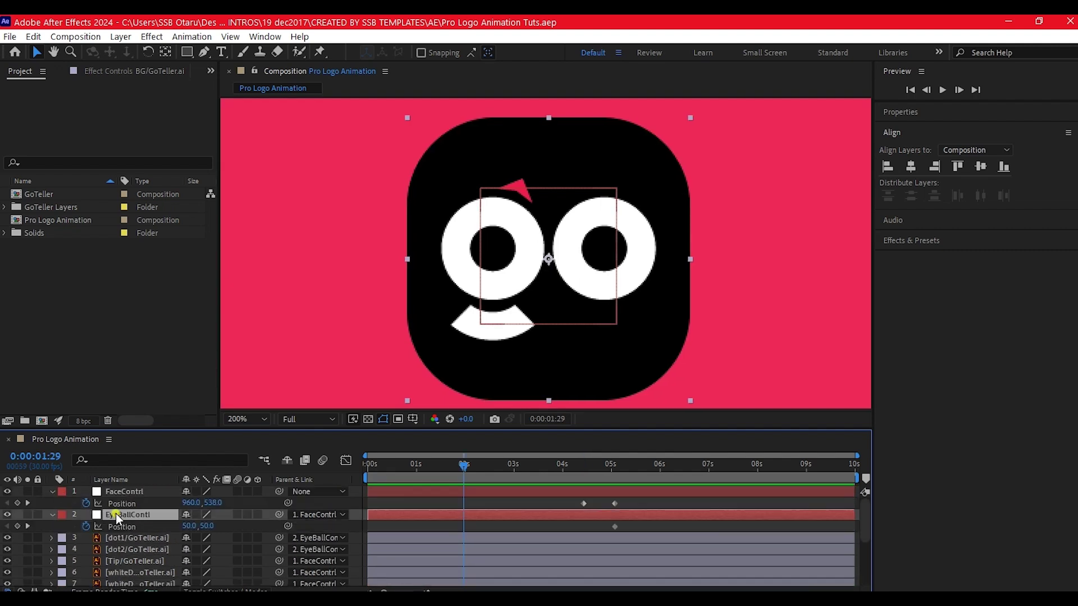
pyautogui.click(395, 464)
pyautogui.moveTo(397, 464); pyautogui.dragTo(335, 460)
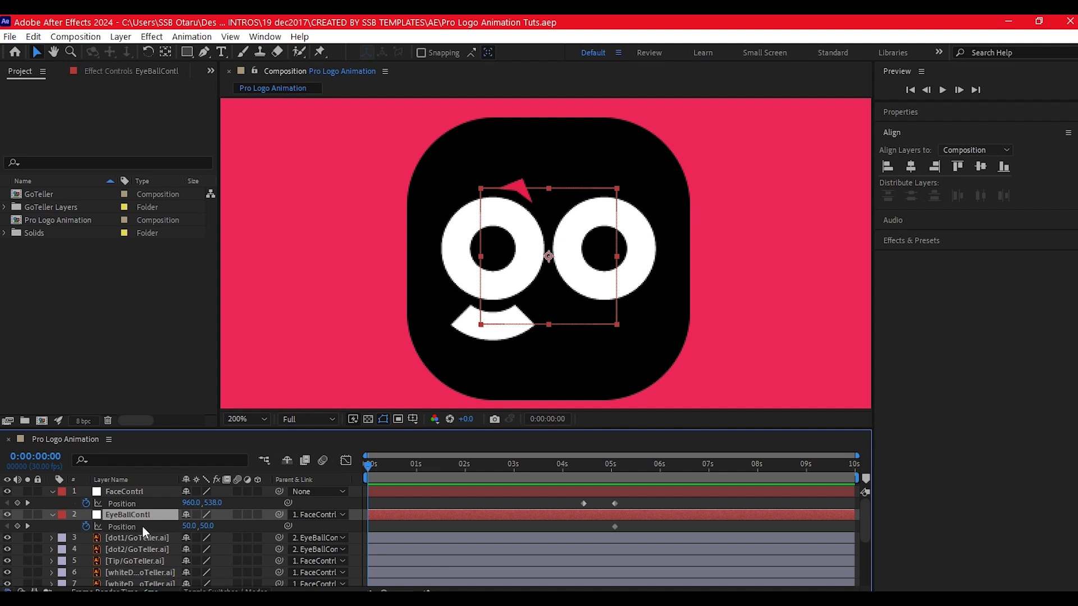
pyautogui.click(18, 526)
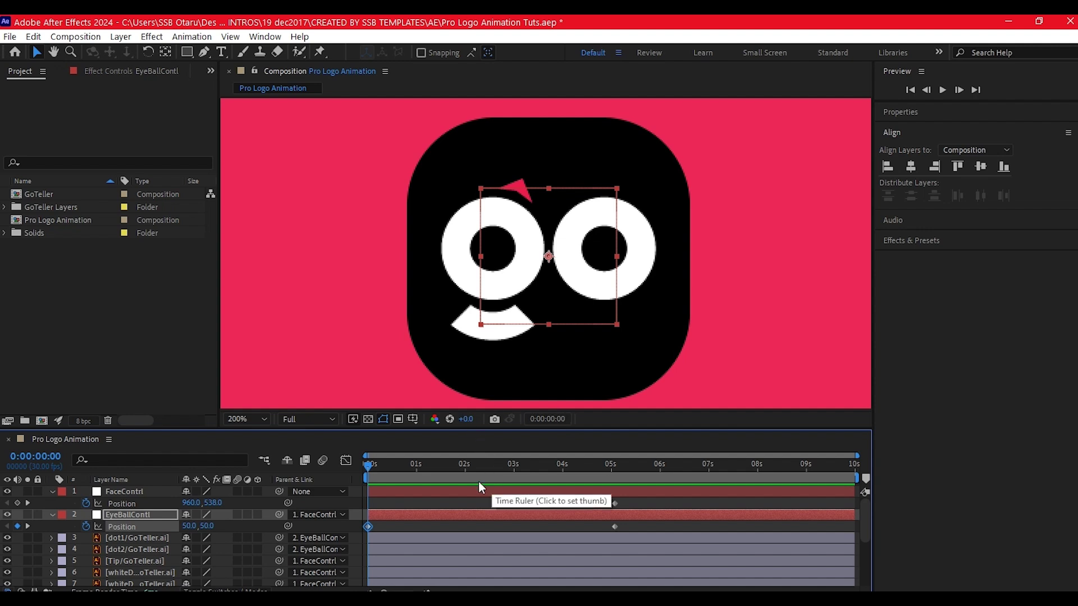
pyautogui.moveTo(369, 466); pyautogui.dragTo(390, 466)
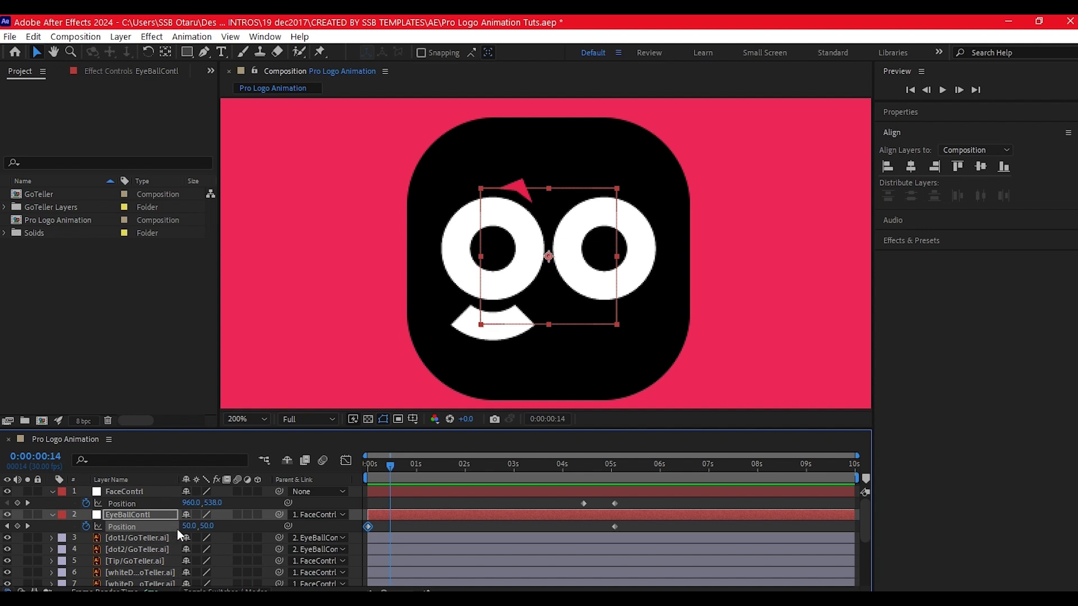
pyautogui.moveTo(187, 525); pyautogui.dragTo(177, 525)
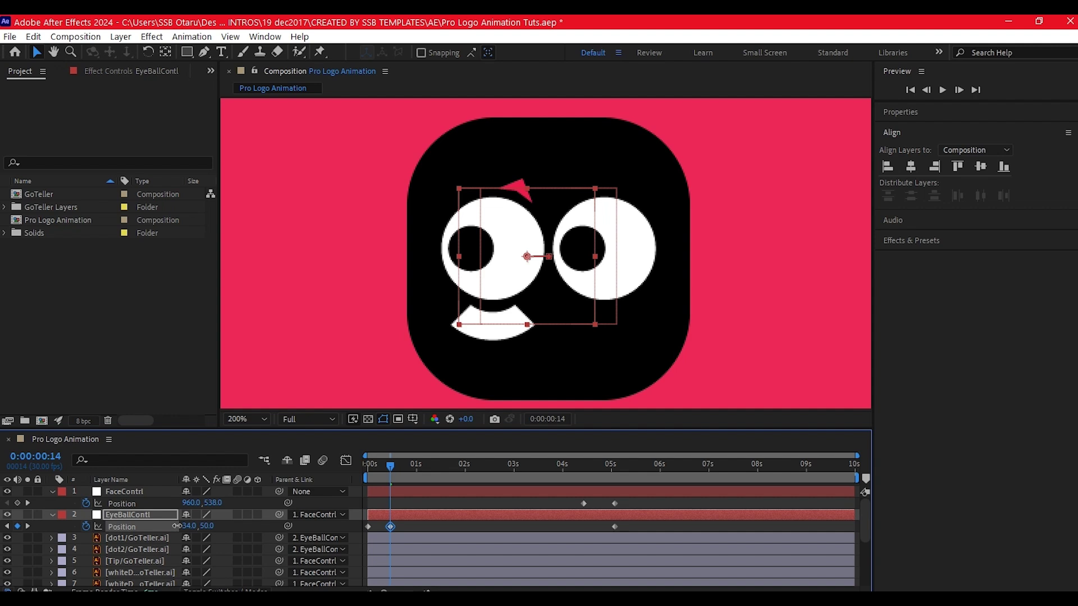
pyautogui.moveTo(389, 465); pyautogui.dragTo(400, 466)
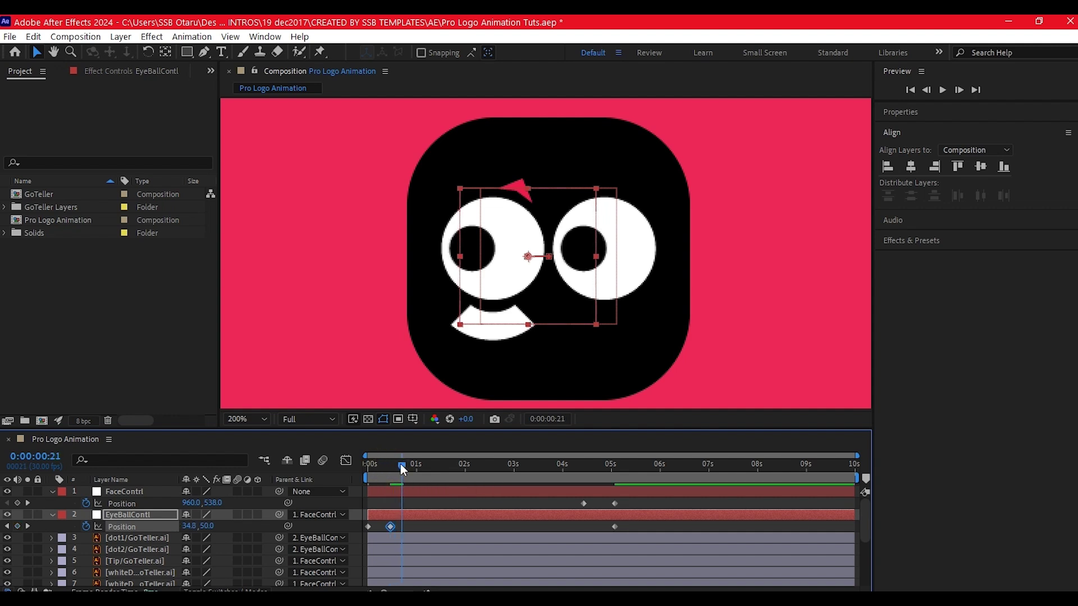
pyautogui.click(16, 526)
pyautogui.moveTo(403, 464); pyautogui.dragTo(417, 466)
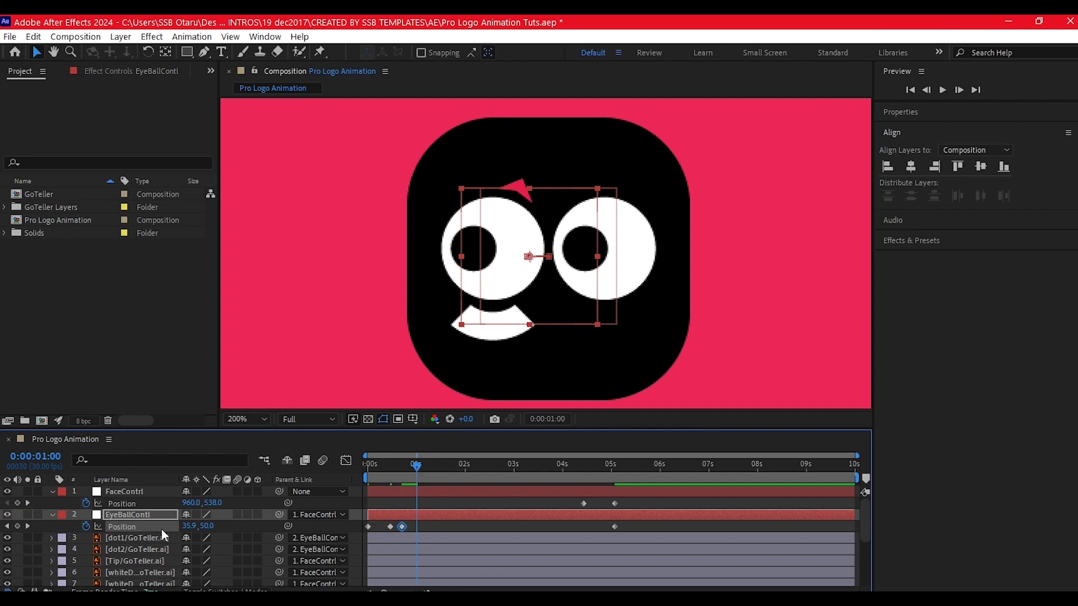
pyautogui.moveTo(188, 532); pyautogui.dragTo(201, 523)
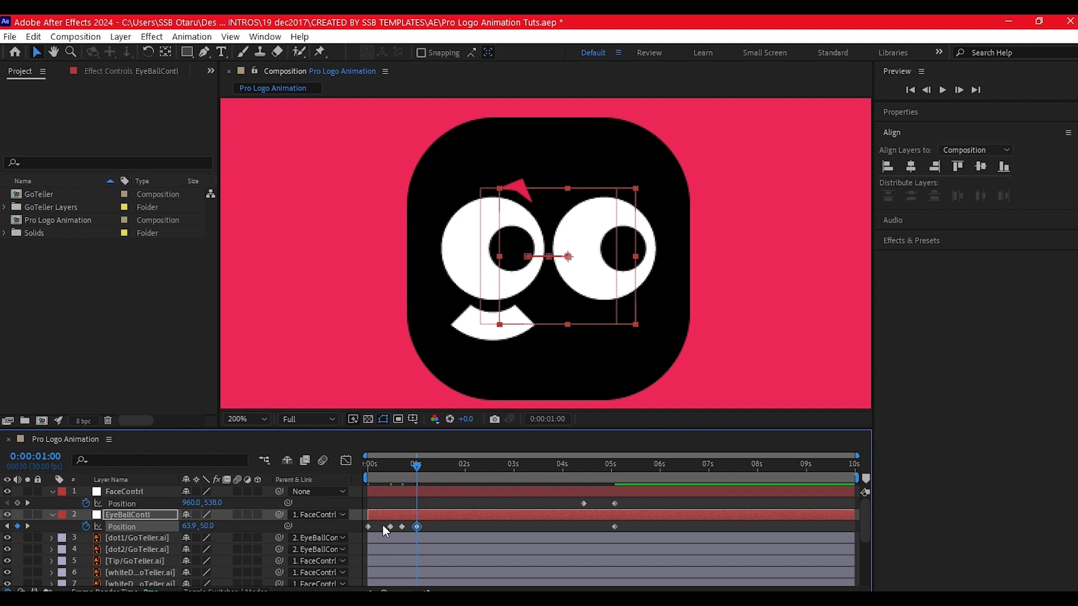
# - Zoom the timeline and nudge the eye Position keyframes slightly earlier
pyautogui.keyDown('alt'); pyautogui.scroll(2, 386, 527); pyautogui.keyUp('alt')
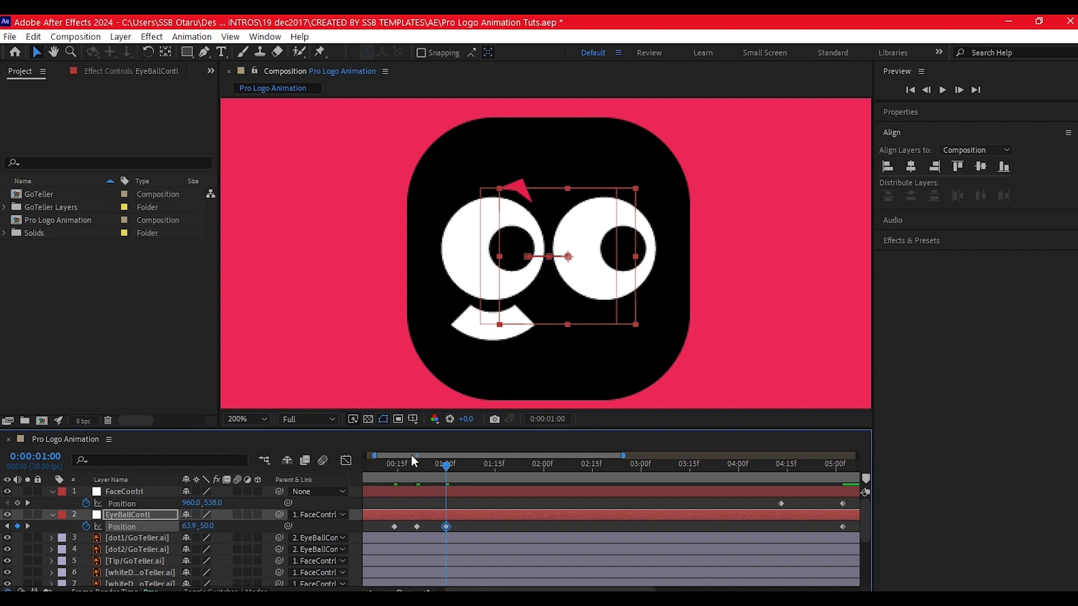
pyautogui.moveTo(411, 456); pyautogui.dragTo(386, 453)
pyautogui.click(437, 526)
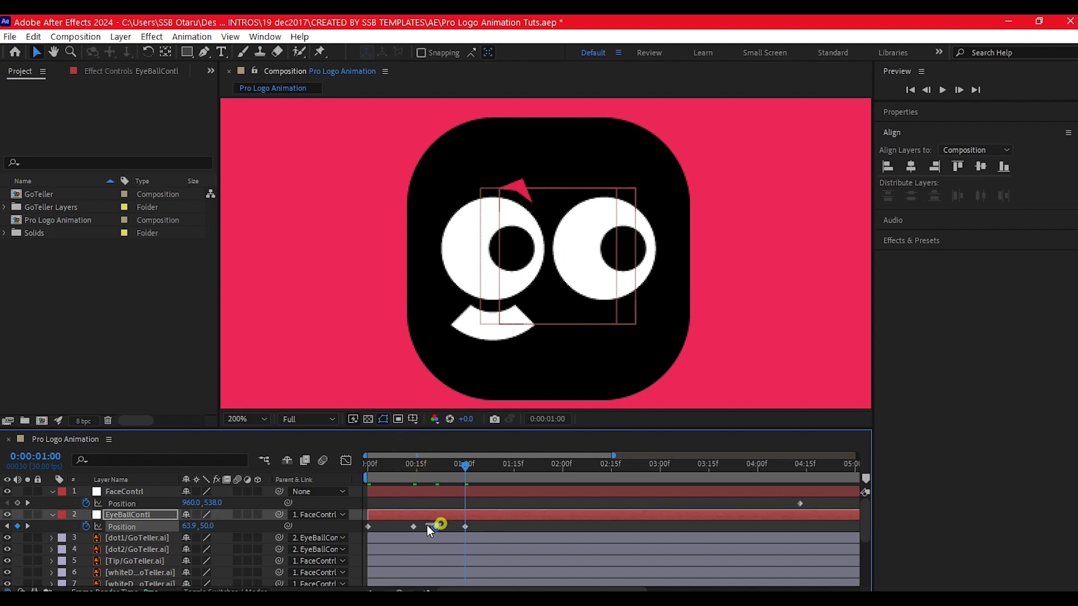
pyautogui.click(406, 525)
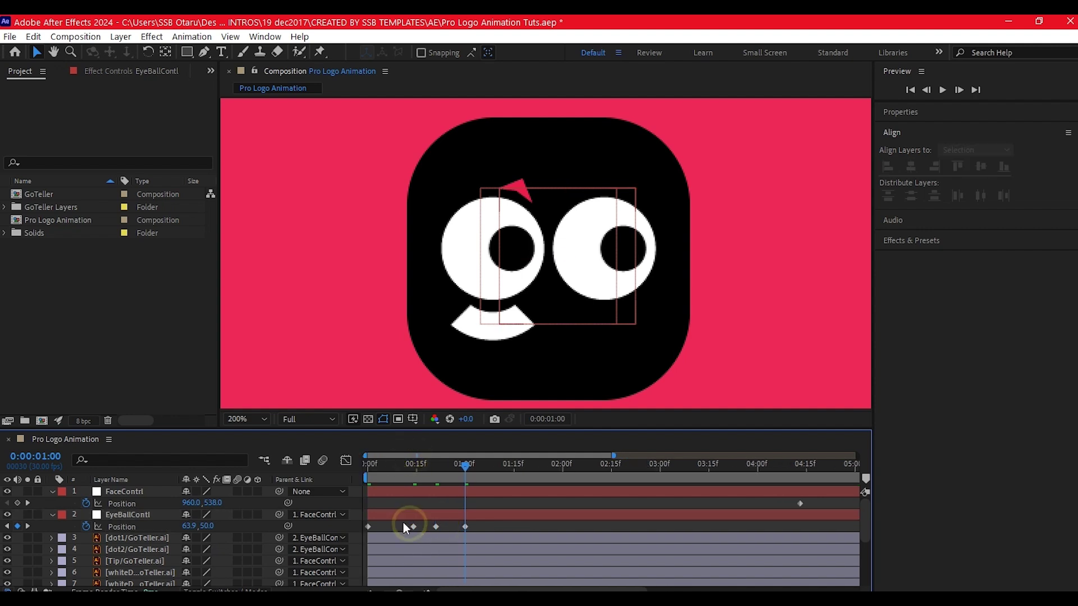
pyautogui.click(411, 527)
pyautogui.click(448, 529)
pyautogui.click(447, 527)
pyautogui.moveTo(400, 466); pyautogui.dragTo(354, 465)
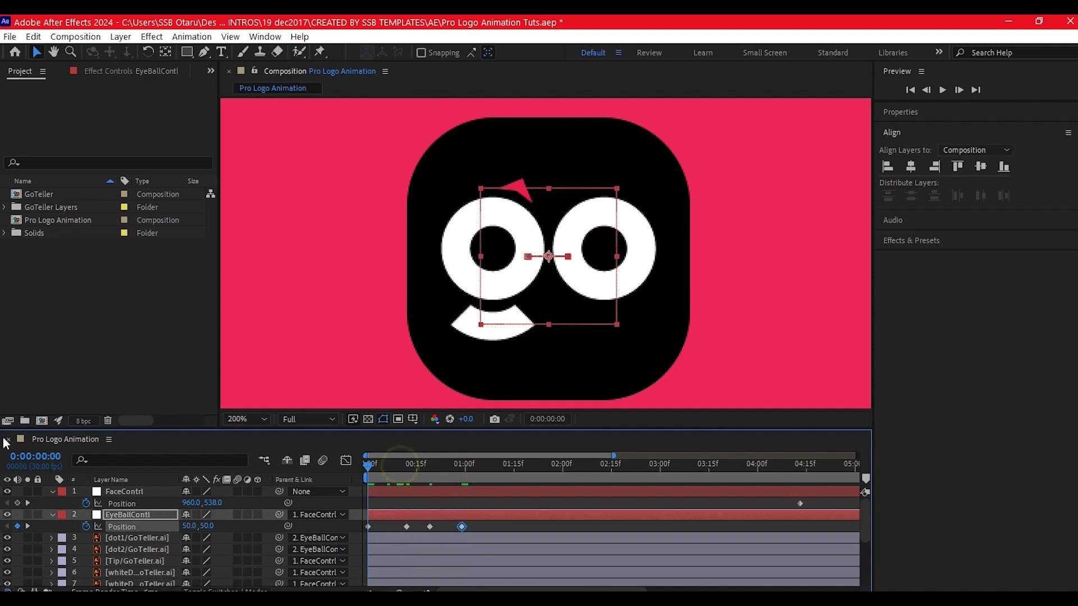
# - Keyframe FaceContrl Position at 0f, X 941 at 12f, hold at 19f, X 973.7 at 29f
pyautogui.click(126, 495)
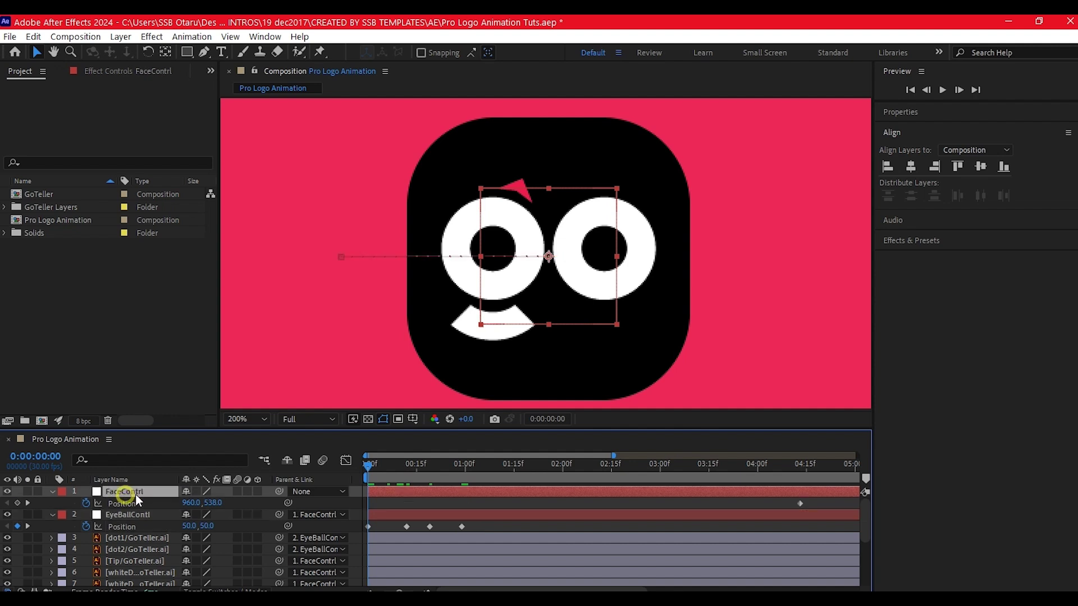
pyautogui.click(17, 503)
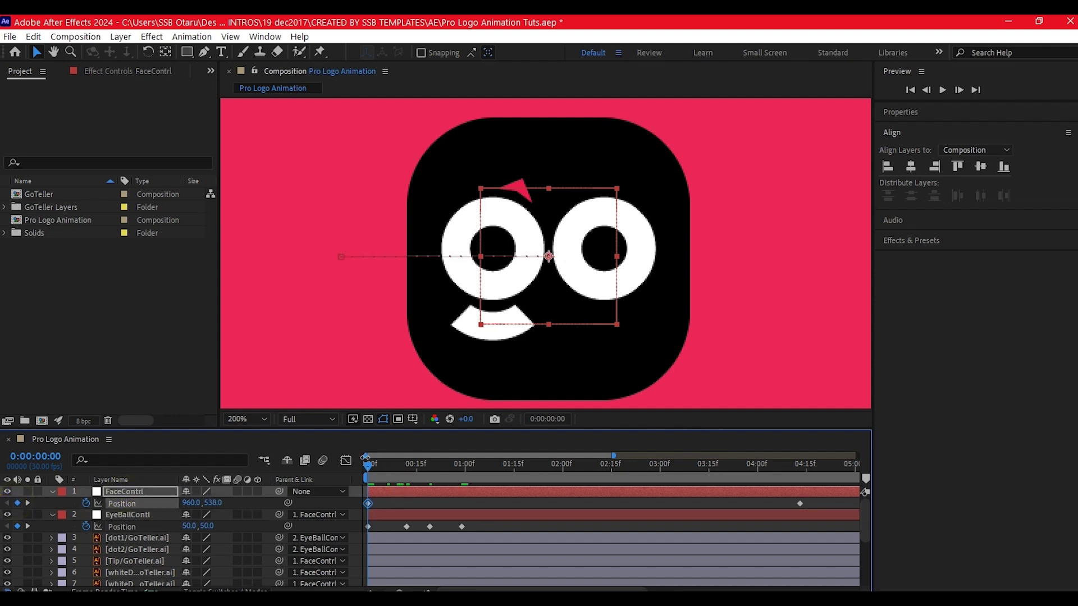
pyautogui.moveTo(371, 466); pyautogui.dragTo(406, 476)
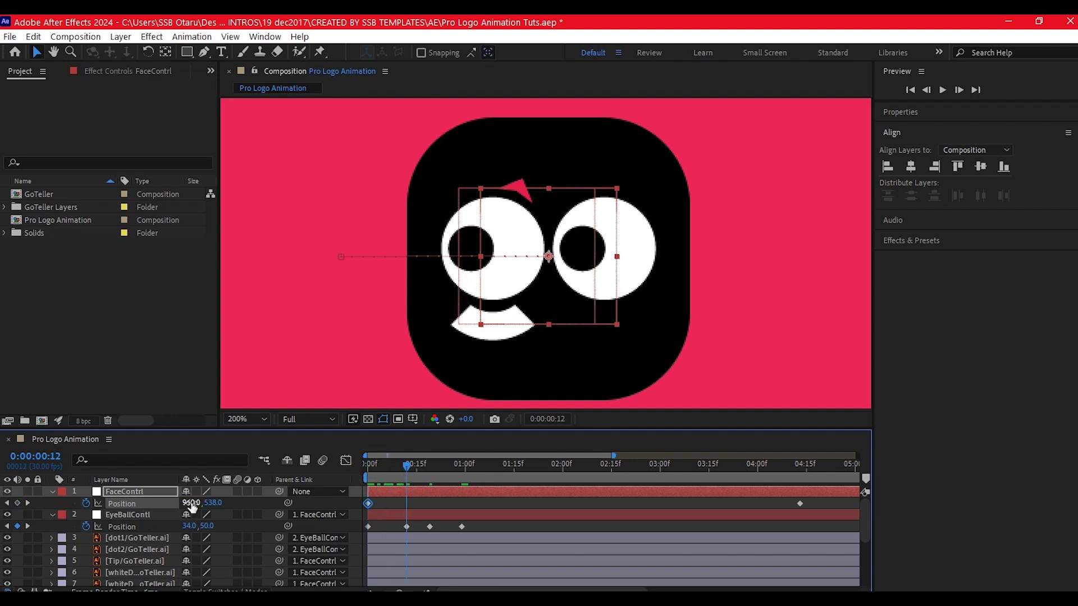
pyautogui.moveTo(191, 504); pyautogui.dragTo(180, 504)
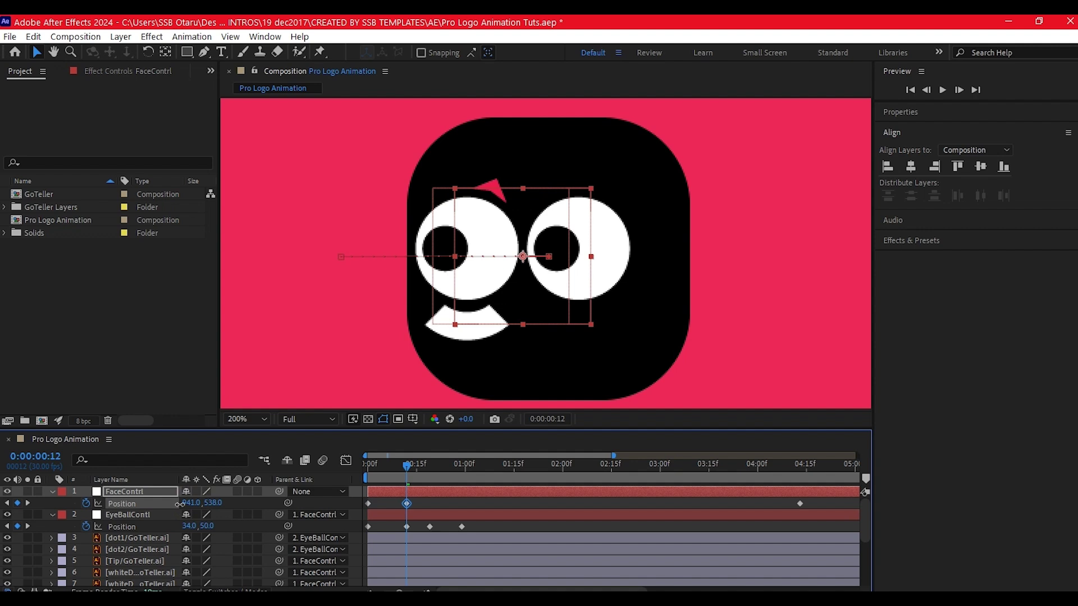
pyautogui.moveTo(406, 463); pyautogui.dragTo(429, 466)
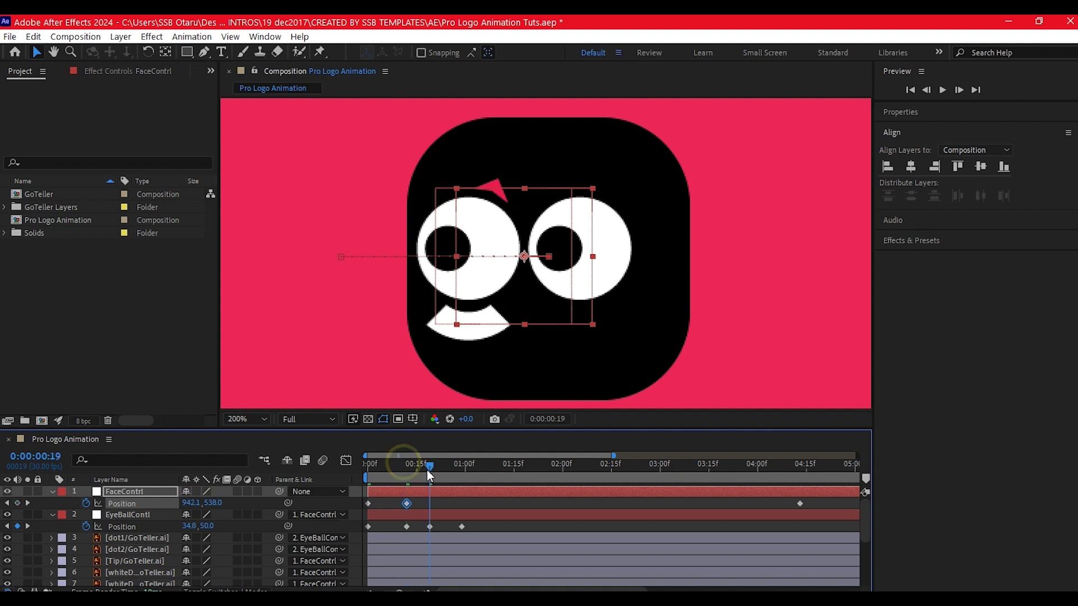
pyautogui.click(17, 503)
pyautogui.moveTo(432, 463); pyautogui.dragTo(459, 470)
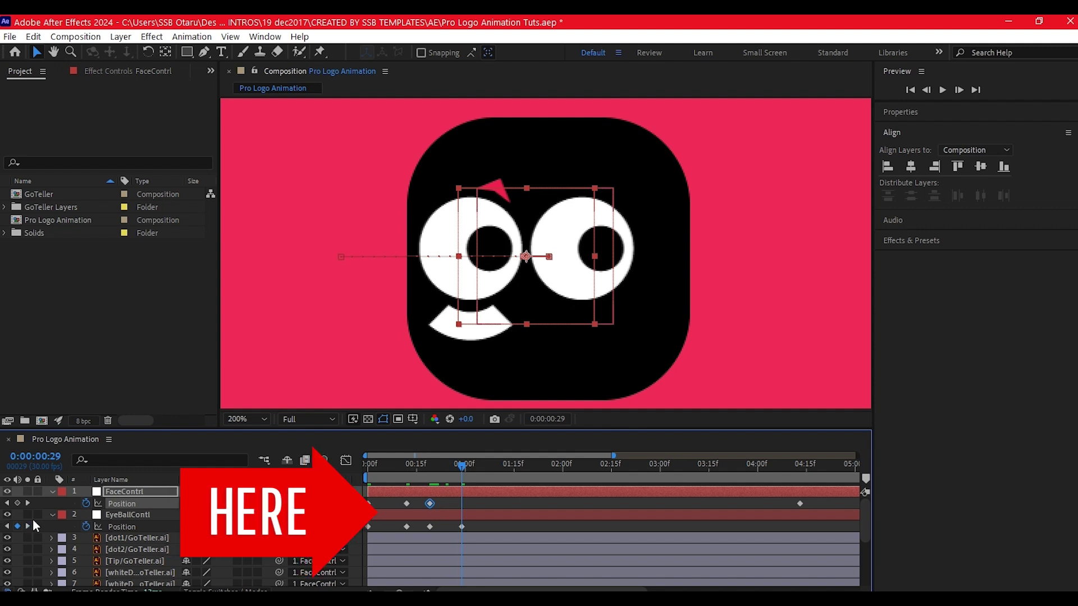
pyautogui.moveTo(191, 503); pyautogui.dragTo(209, 502)
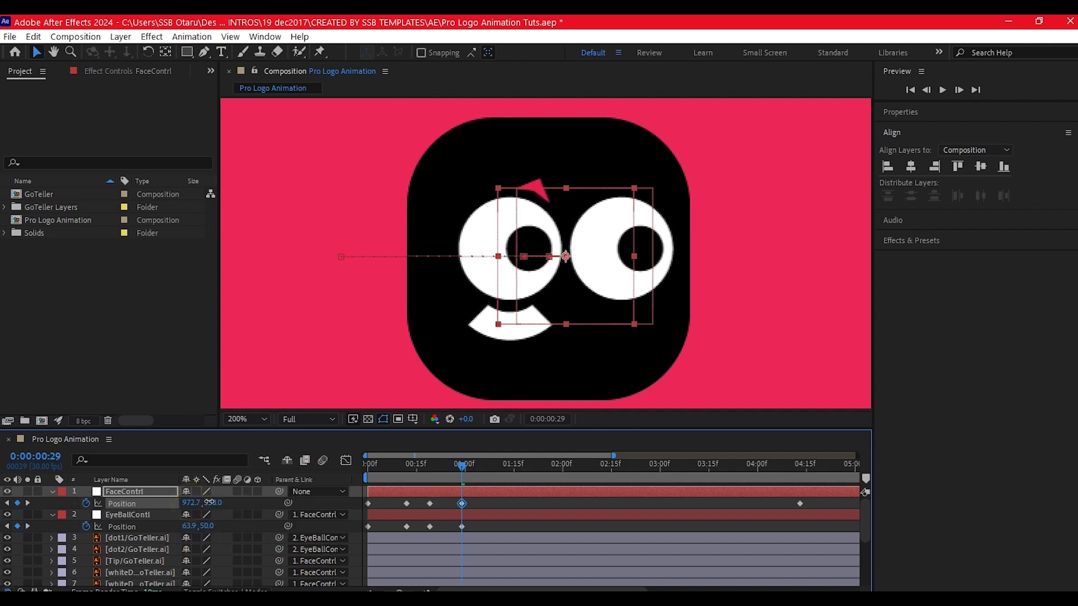
pyautogui.click(515, 463)
pyautogui.moveTo(516, 463); pyautogui.dragTo(553, 472)
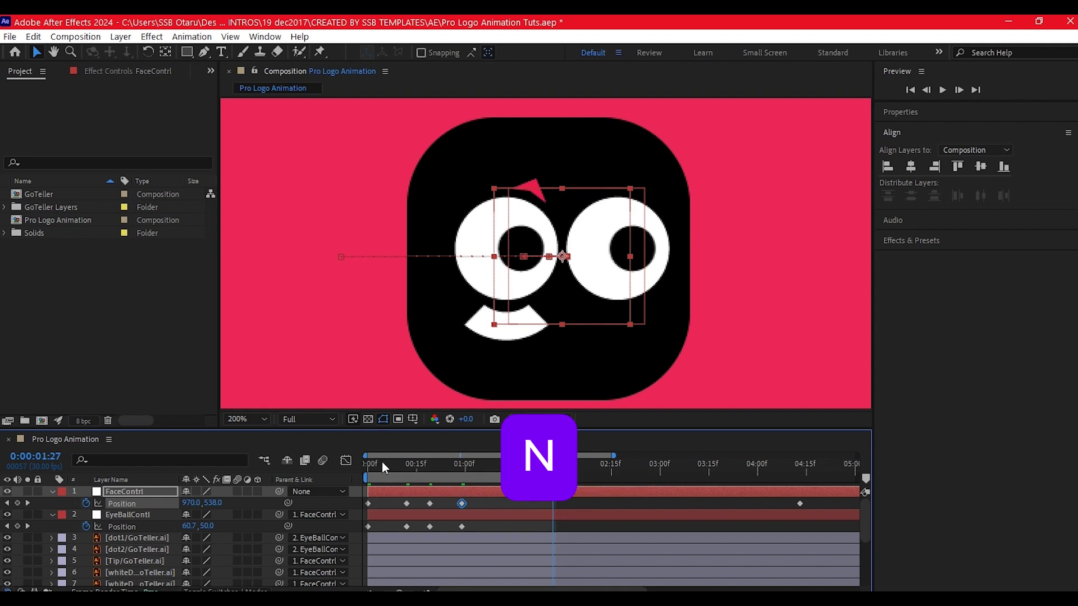
# - Extend the work area to about 2:15 and add hold Position keyframes at 1:18 for both controllers
pyautogui.moveTo(382, 461); pyautogui.dragTo(336, 463)
pyautogui.press('space')
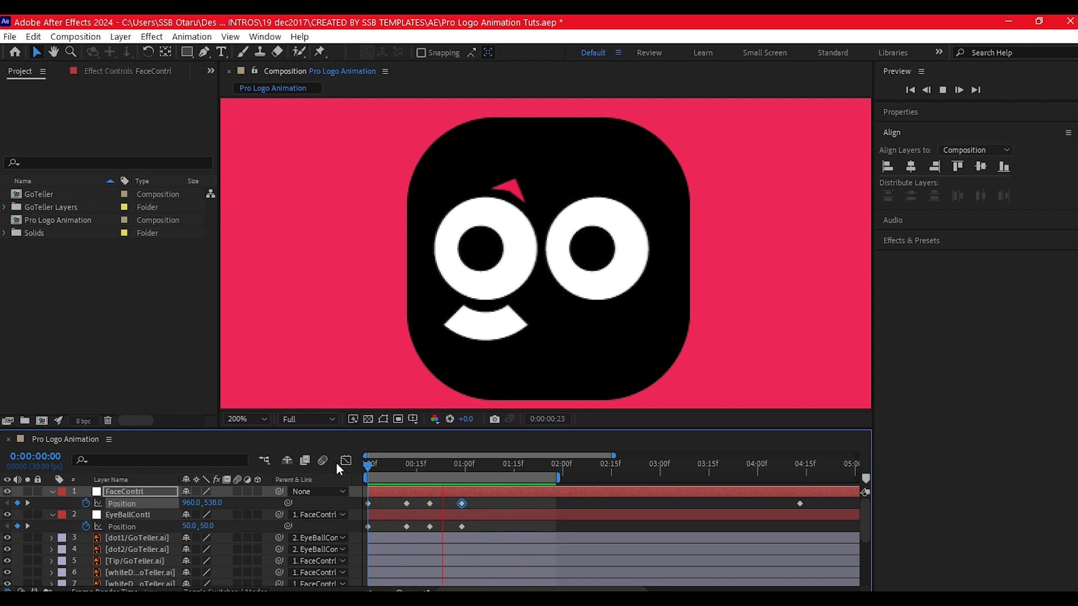
pyautogui.press('space')
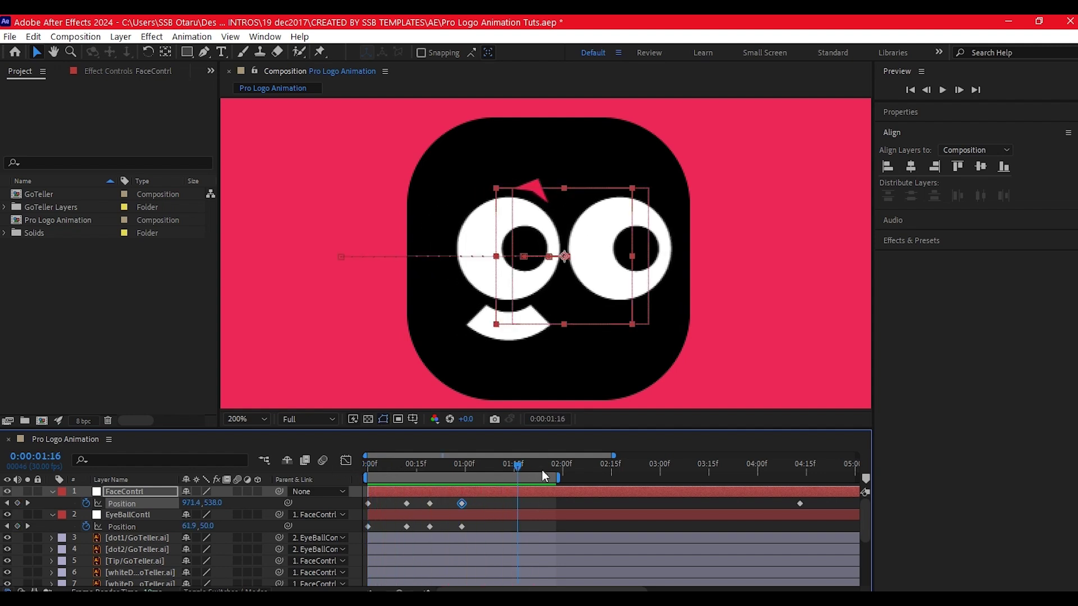
pyautogui.moveTo(559, 478); pyautogui.dragTo(615, 478)
pyautogui.moveTo(513, 463)
pyautogui.mouseDown()
pyautogui.moveTo(442, 478)
pyautogui.moveTo(523, 463)
pyautogui.mouseUp()
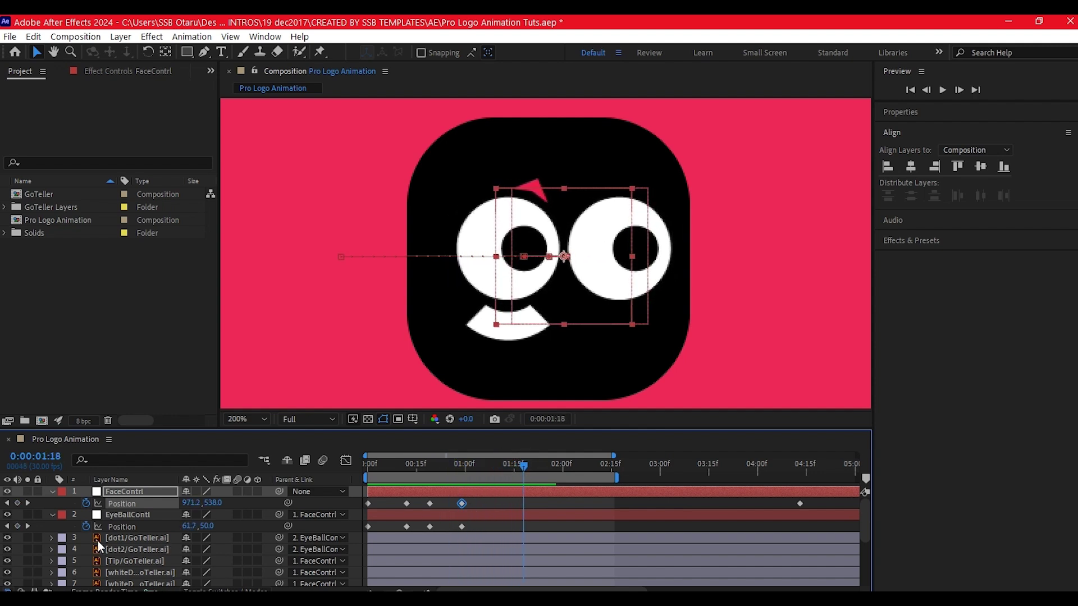
pyautogui.click(17, 502)
pyautogui.click(17, 526)
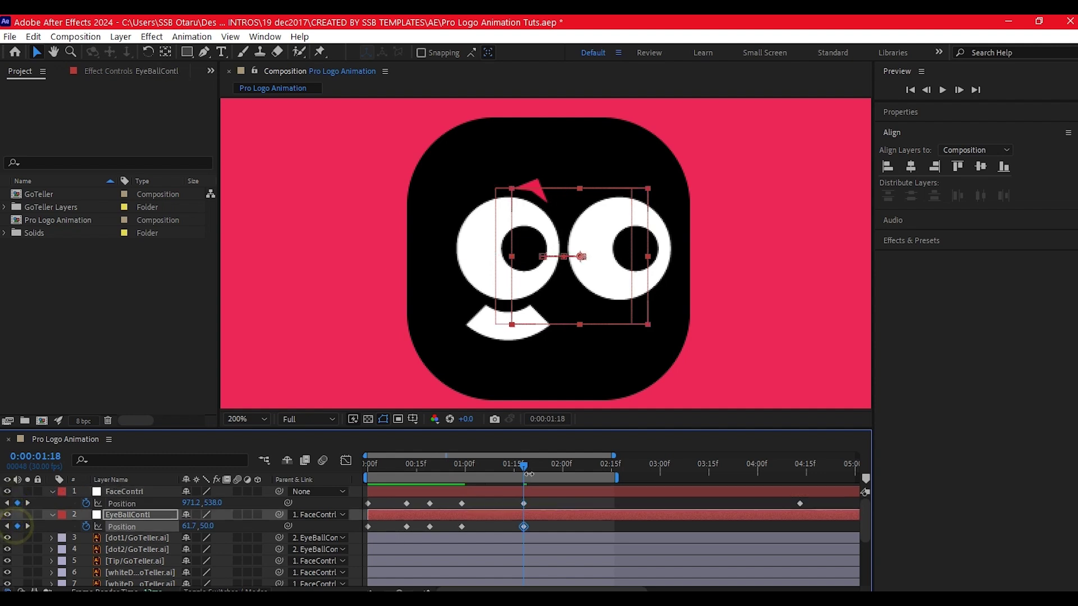
# - Paste each controller's first Position keyframe at 2:00, returning to 960, 538 and 50, 50
pyautogui.click(559, 466)
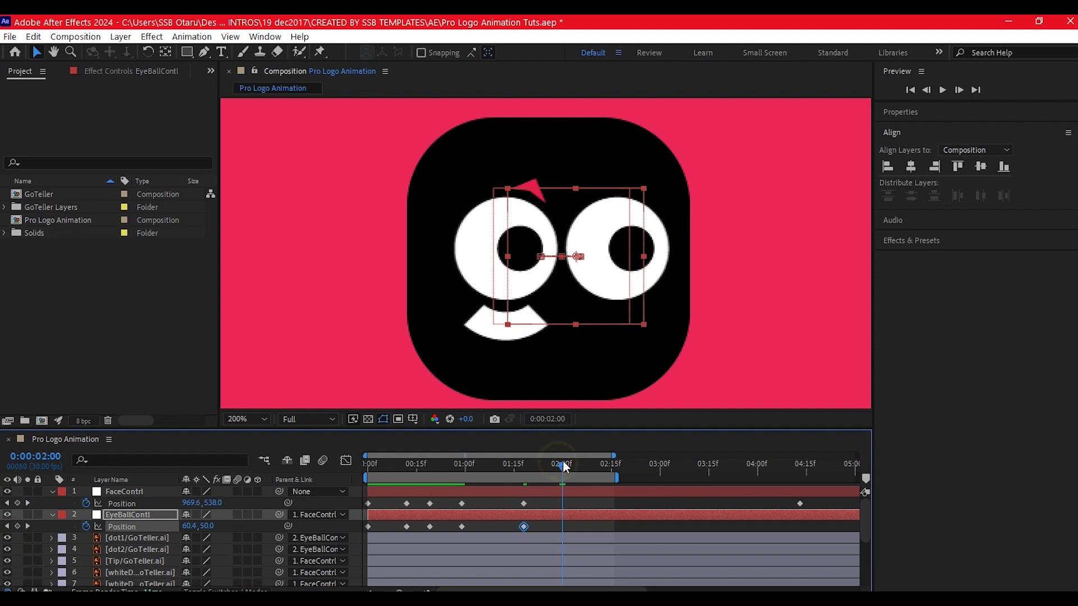
pyautogui.click(368, 504)
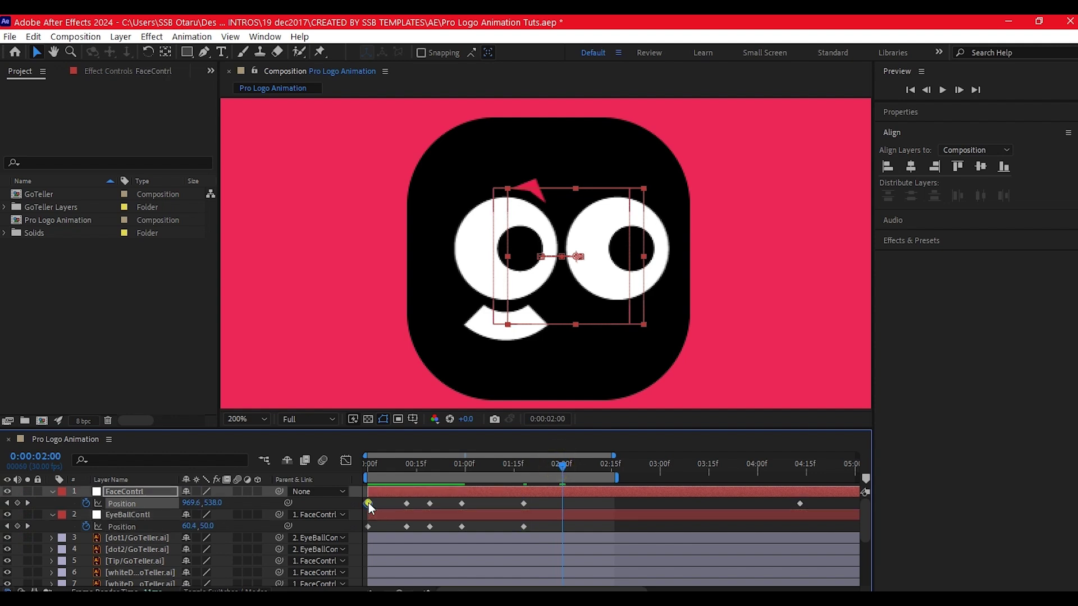
pyautogui.hotkey('ctrl', 'c')
pyautogui.hotkey('ctrl', 'v')
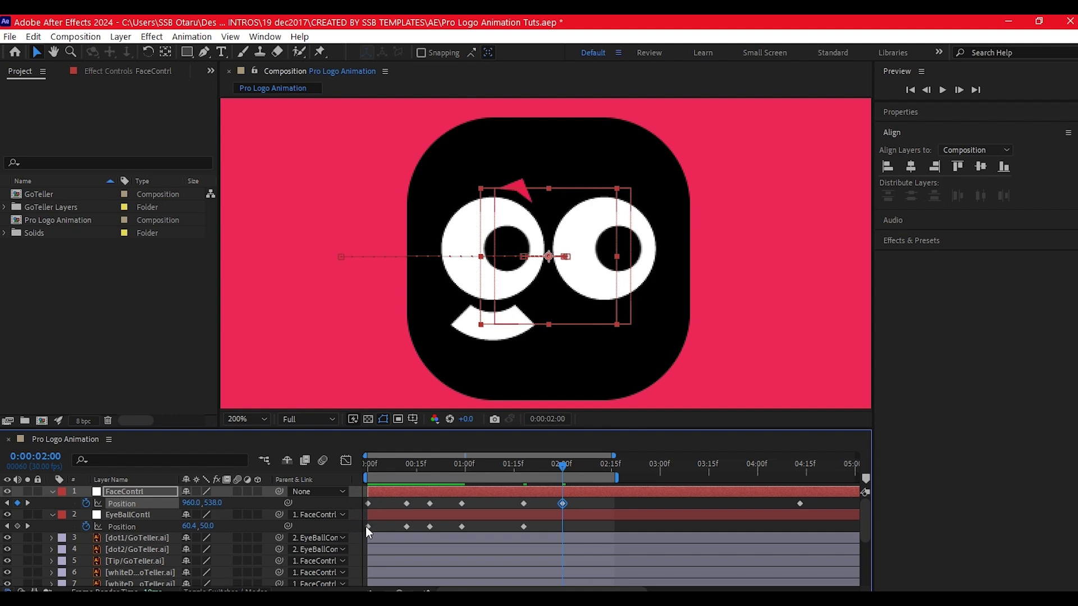
pyautogui.click(368, 526)
pyautogui.hotkey('ctrl', 'c')
pyautogui.hotkey('ctrl', 'v')
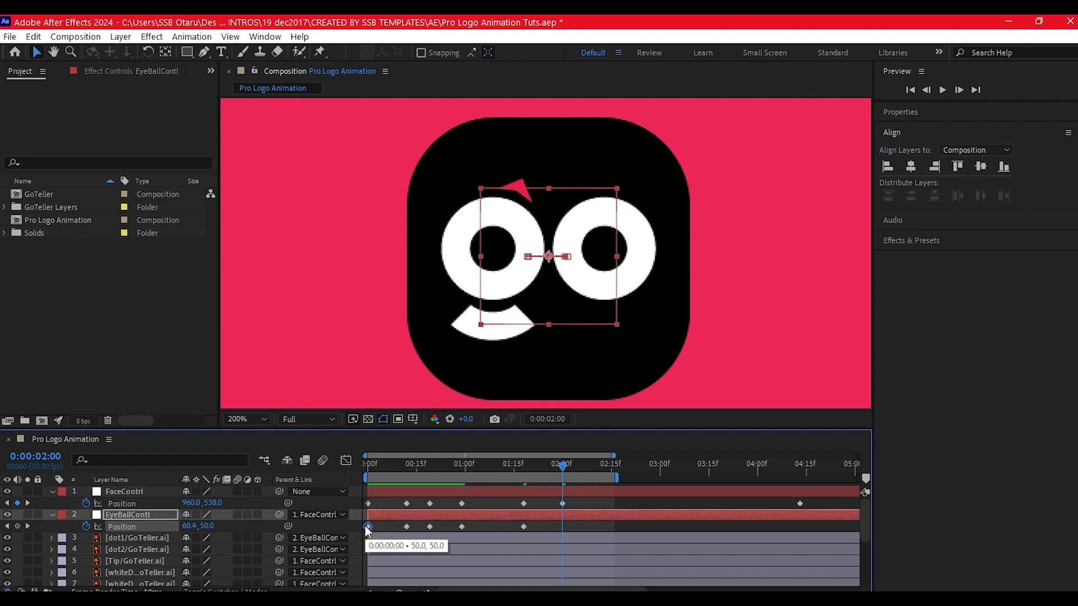
# - Preview the animation from the start and deselect the layers
pyautogui.click(403, 459)
pyautogui.moveTo(385, 467); pyautogui.dragTo(364, 469)
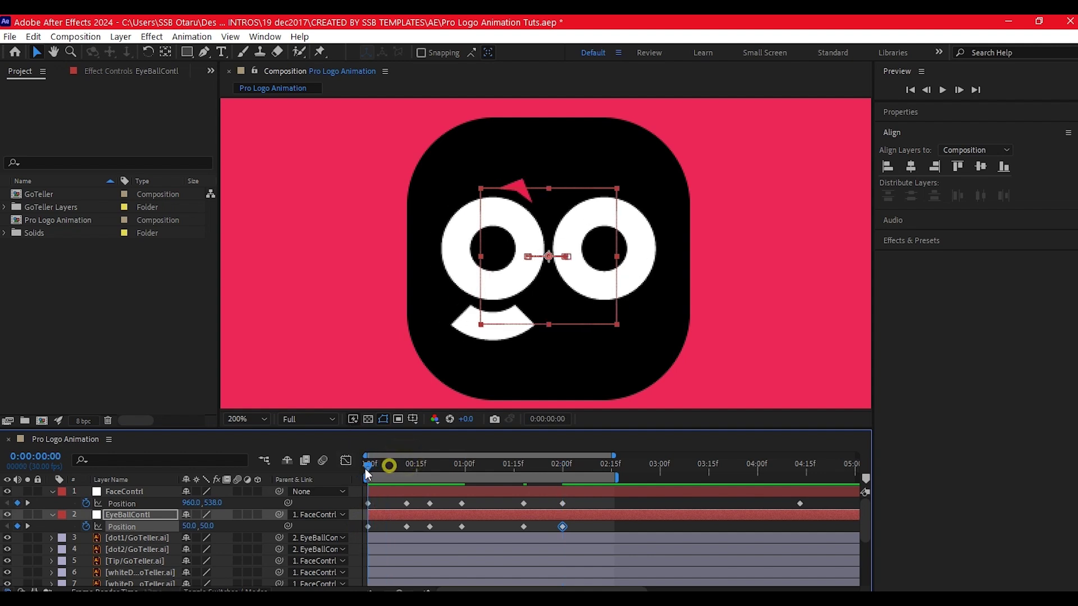
pyautogui.press('space')
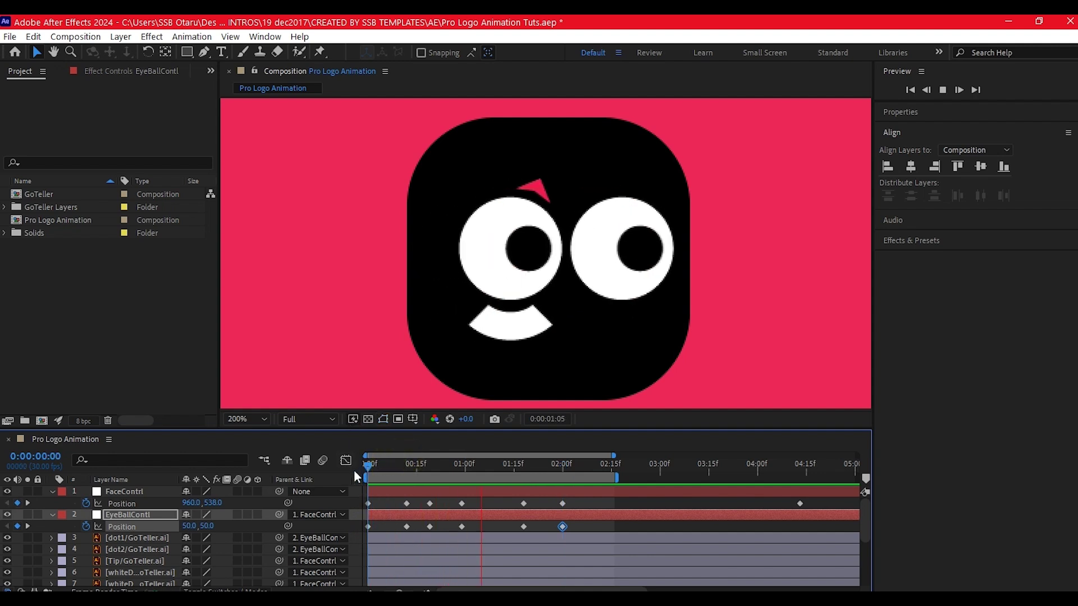
pyautogui.press('space')
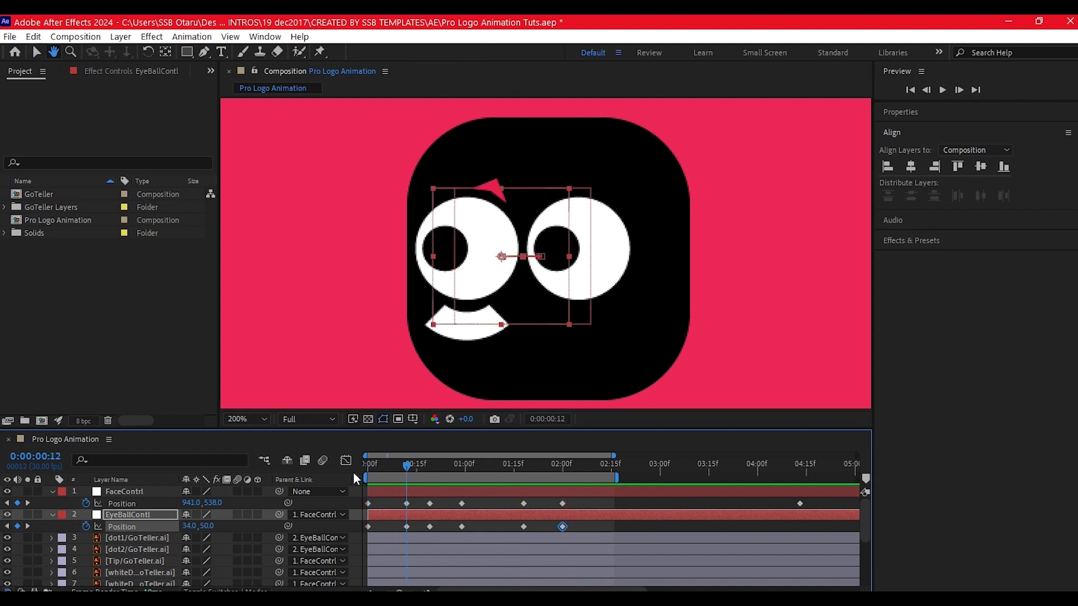
pyautogui.click(66, 523)
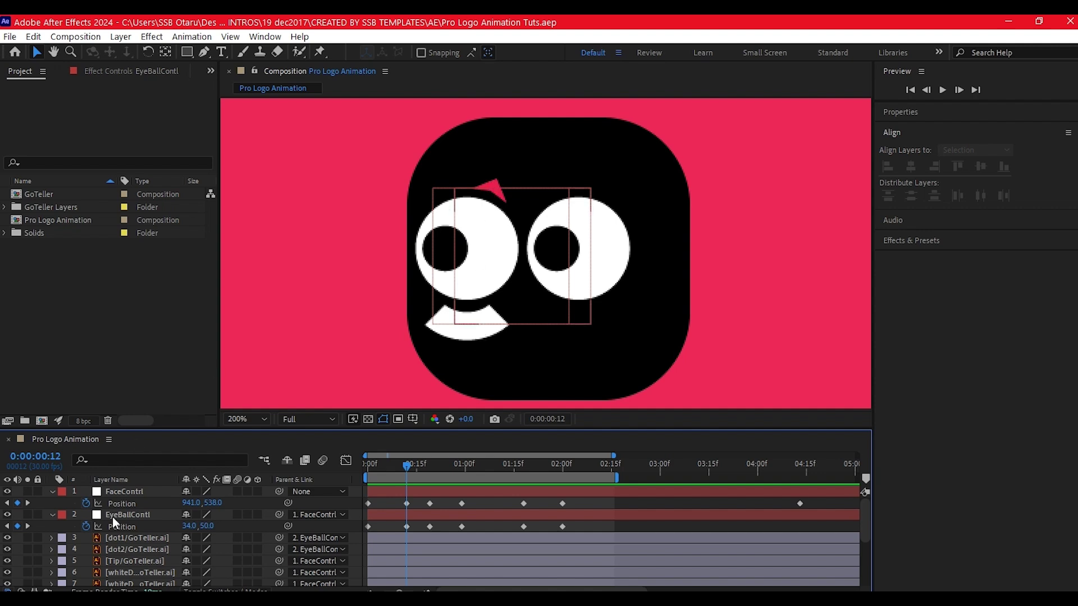
pyautogui.scroll(-2, 135, 541)
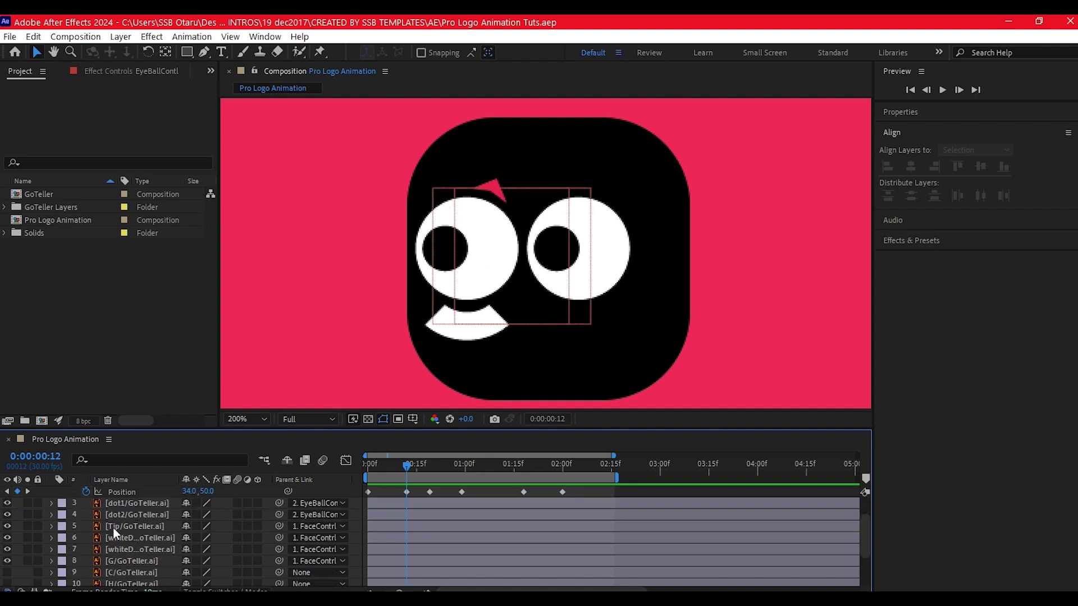
# - Keyframe the Tip layer's Rotation at 0f, then rotate it to about +30° at 12f
pyautogui.click(122, 527)
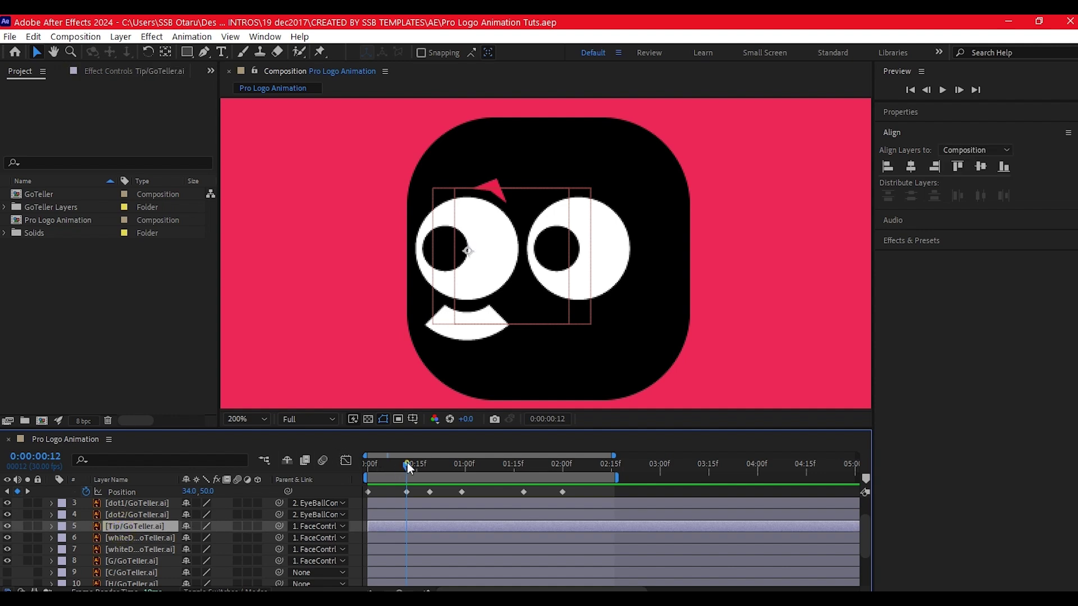
pyautogui.moveTo(406, 463); pyautogui.dragTo(349, 467)
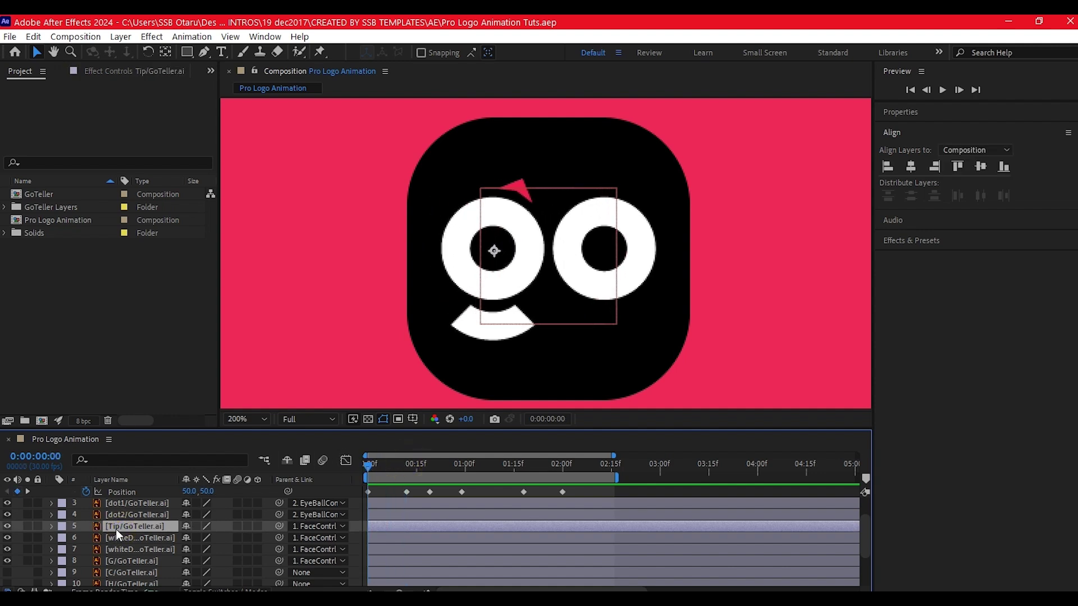
pyautogui.press('r')
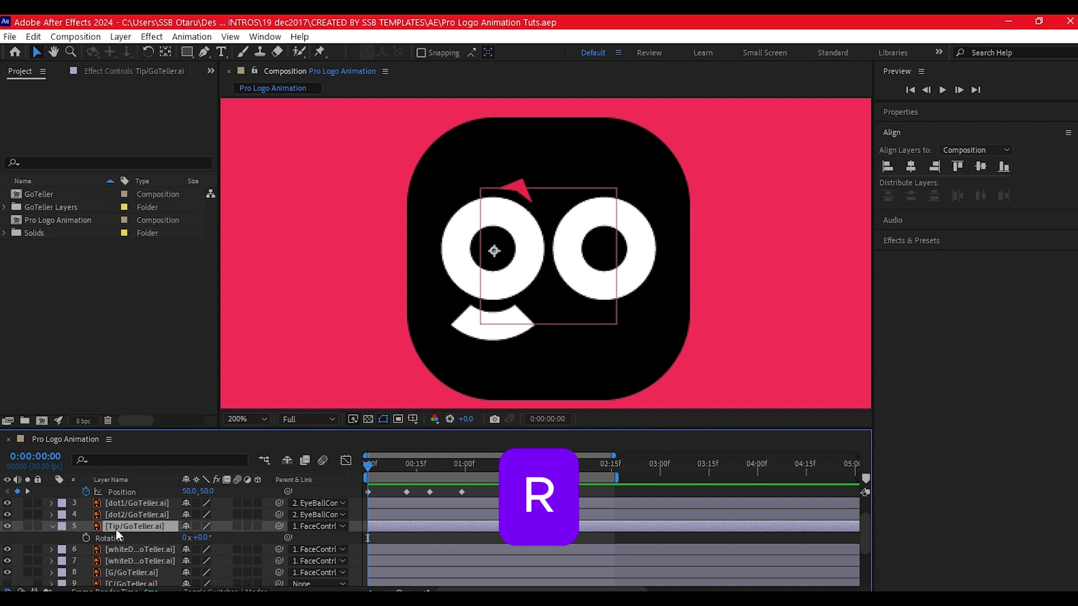
pyautogui.click(83, 538)
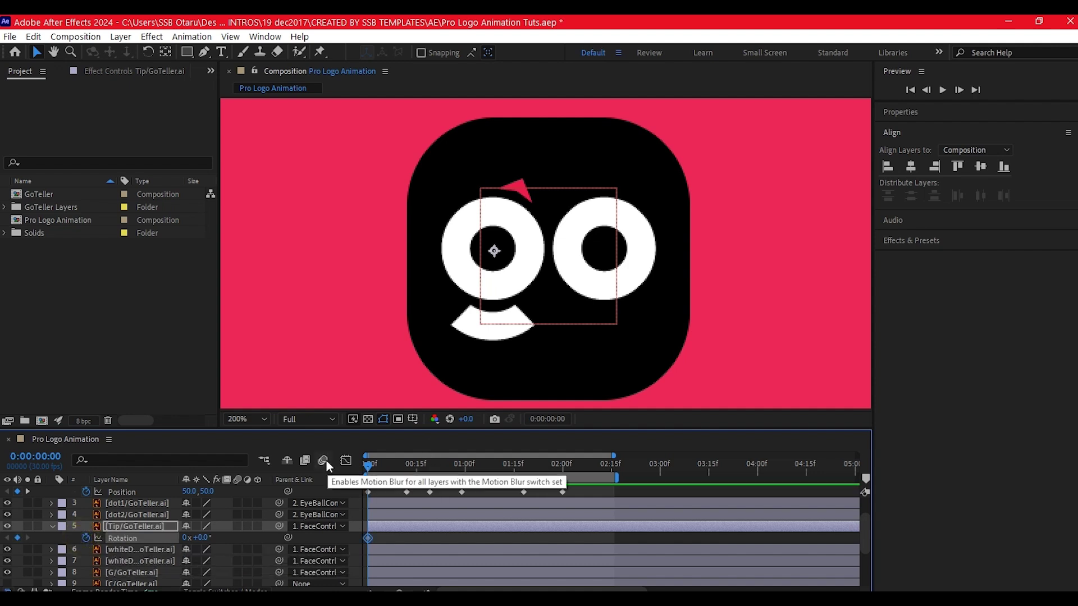
pyautogui.moveTo(369, 463); pyautogui.dragTo(406, 465)
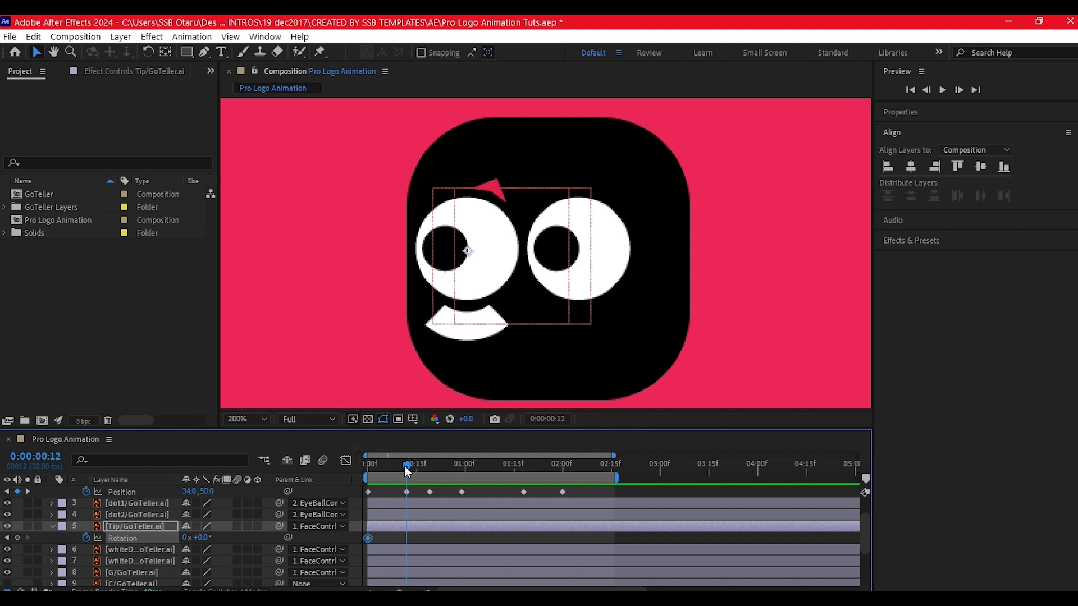
pyautogui.moveTo(200, 537); pyautogui.dragTo(207, 537)
pyautogui.keyDown('ctrl'); pyautogui.click(141, 549); pyautogui.keyUp('ctrl')
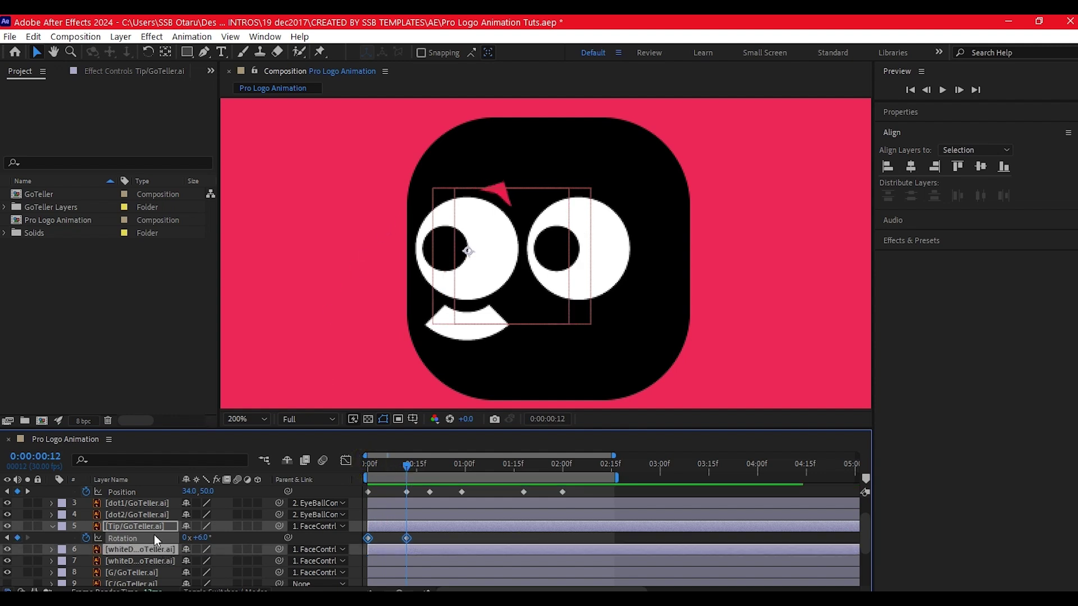
pyautogui.moveTo(201, 539); pyautogui.dragTo(221, 539)
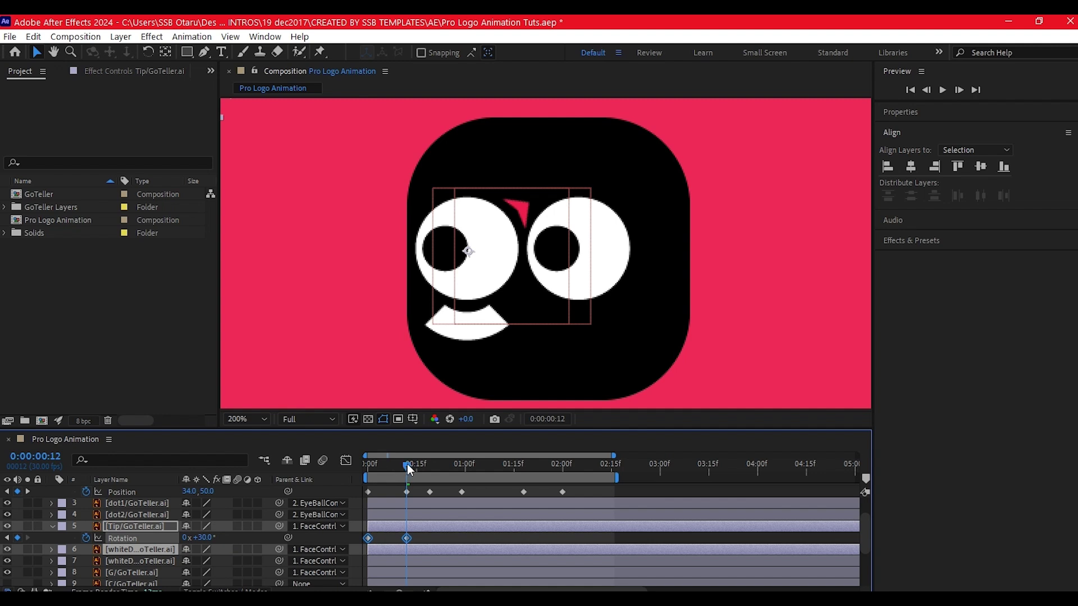
# - Copy the +30° Rotation keyframe to frame 19
pyautogui.moveTo(407, 463); pyautogui.dragTo(430, 469)
pyautogui.press('capslock')
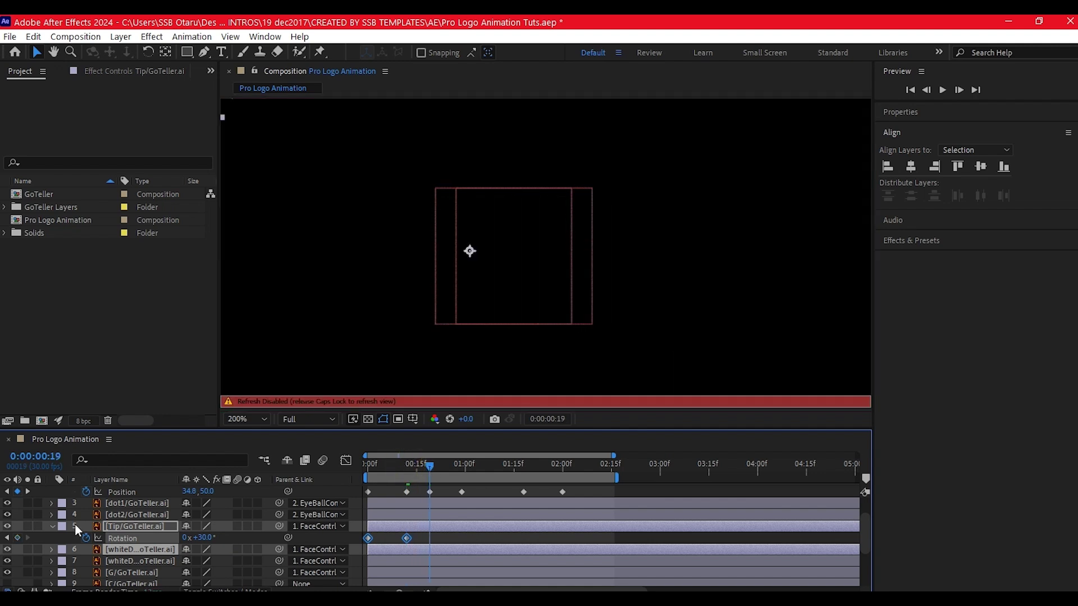
pyautogui.click(417, 538)
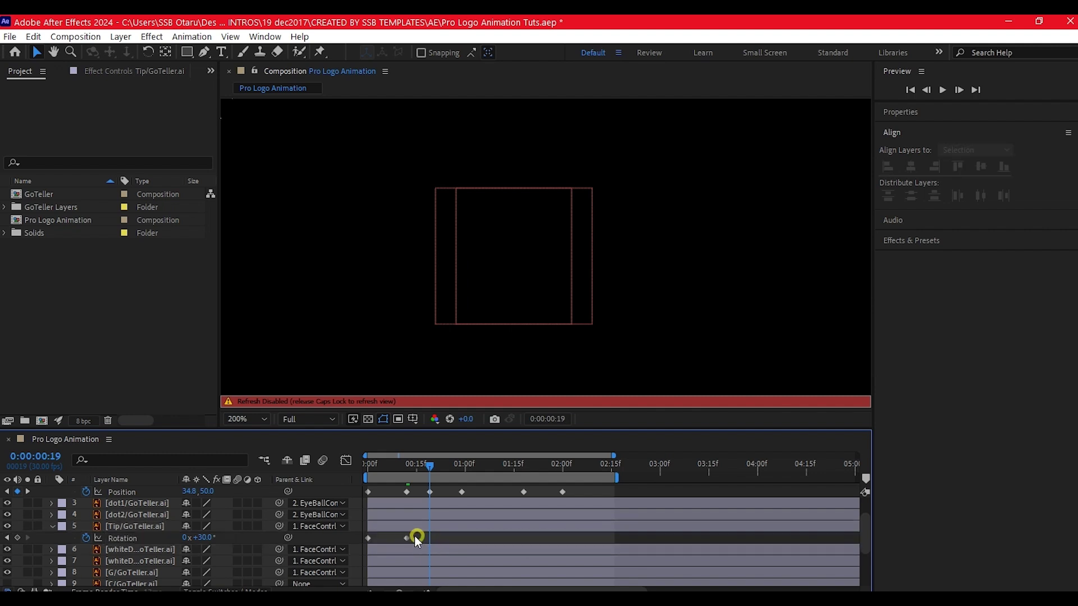
pyautogui.click(406, 537)
pyautogui.hotkey('ctrl', 'c')
pyautogui.hotkey('ctrl', 'v')
pyautogui.press('capslock')
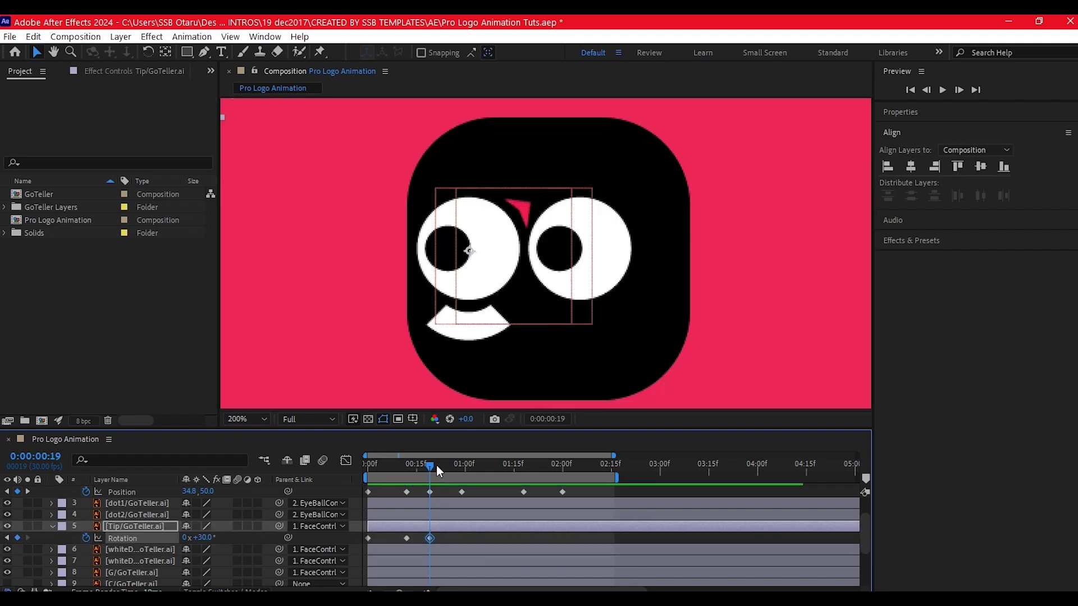
# - Set the Tip's Rotation to -57° at 29f and repeat that keyframe at 1:18
pyautogui.moveTo(432, 466); pyautogui.dragTo(461, 477)
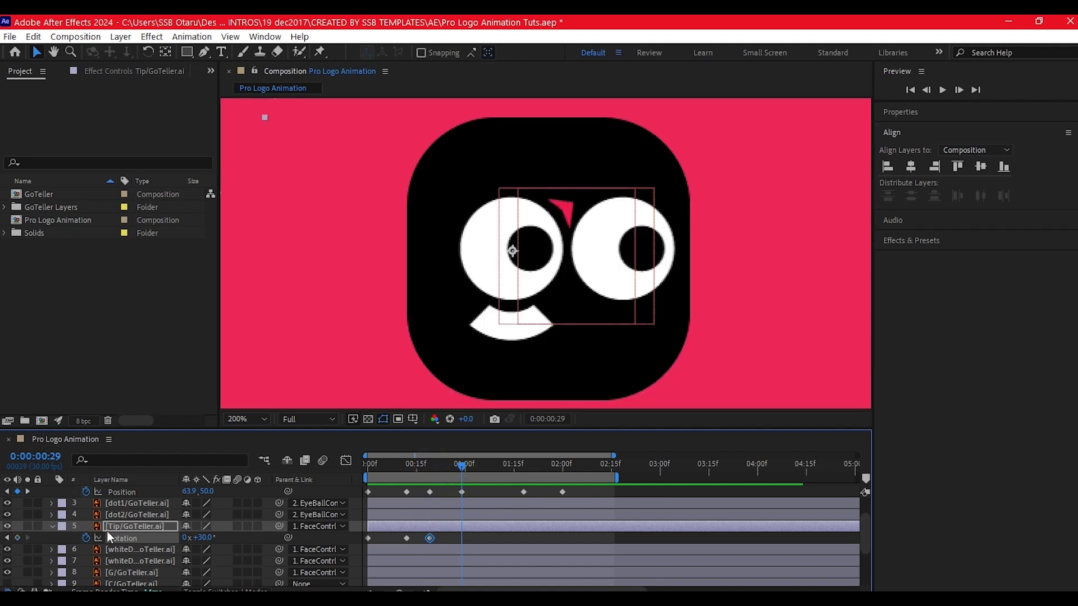
pyautogui.moveTo(204, 538); pyautogui.dragTo(150, 543)
pyautogui.moveTo(461, 465); pyautogui.dragTo(524, 478)
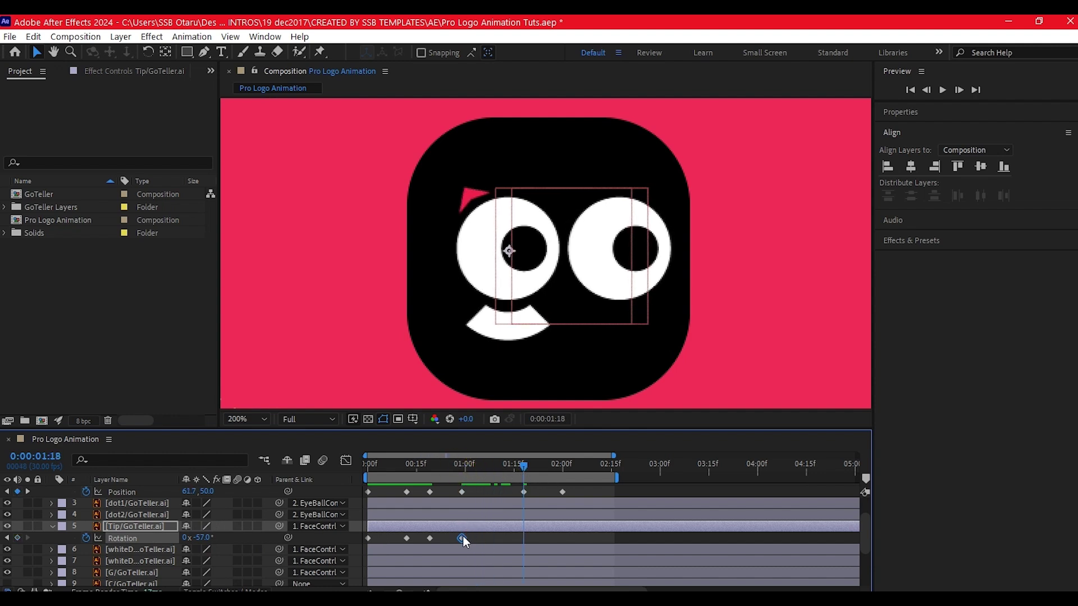
pyautogui.hotkey('ctrl', 'c')
pyautogui.hotkey('ctrl', 'v')
# - Add the starting 0° Rotation keyframe at 2:00 and return to the start
pyautogui.moveTo(524, 464); pyautogui.dragTo(556, 479)
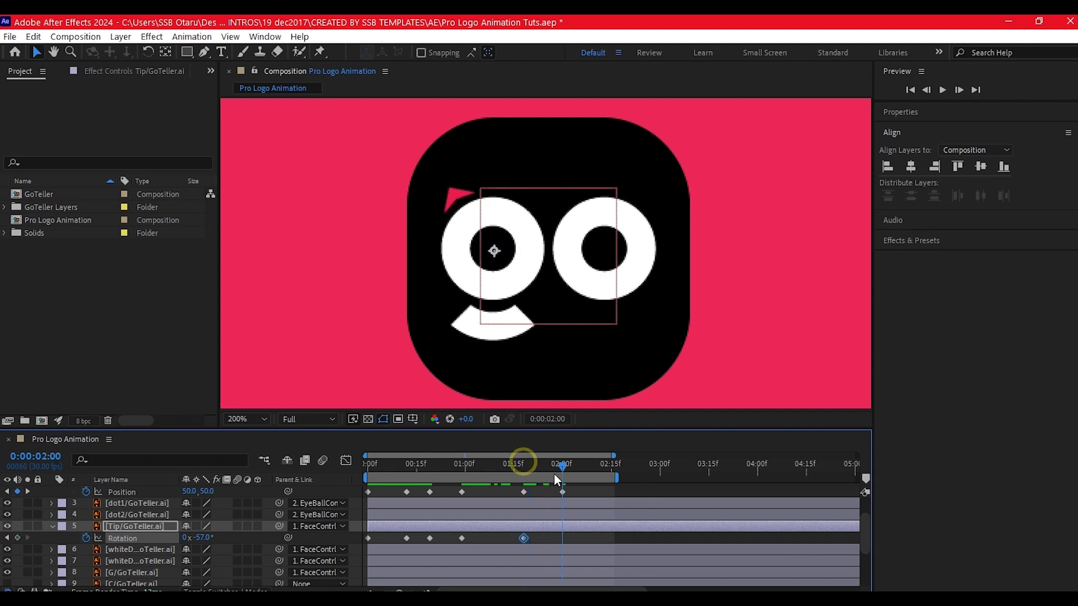
pyautogui.click(368, 538)
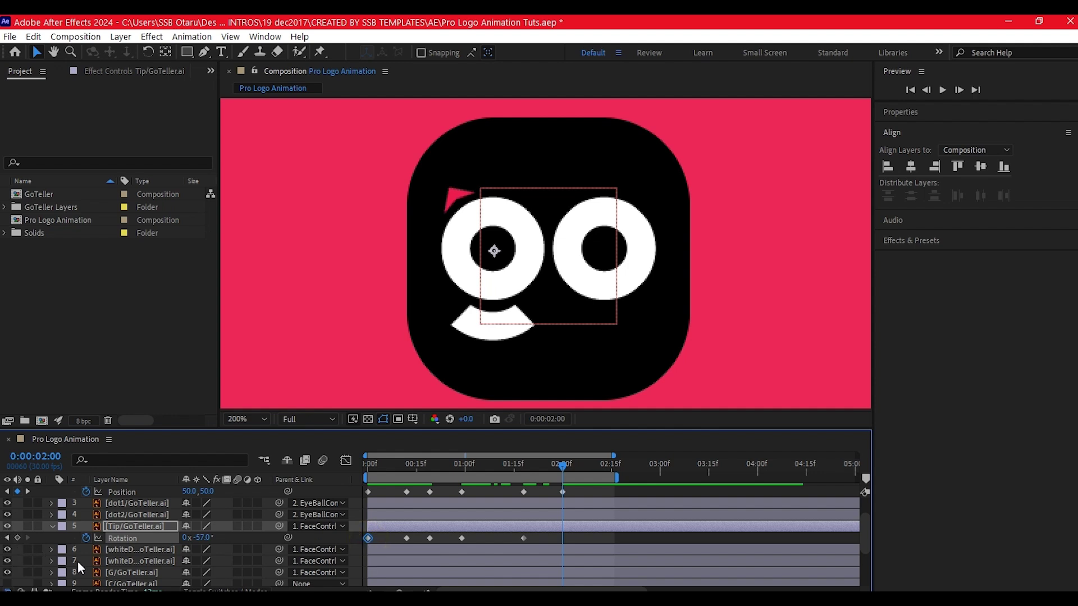
pyautogui.click(17, 538)
pyautogui.press('Home')
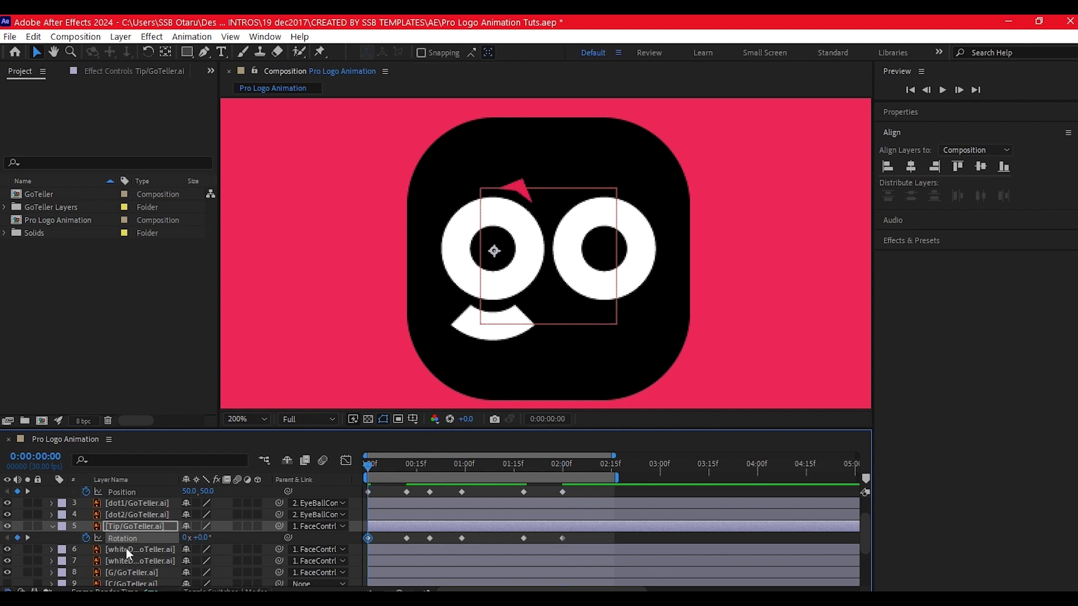
pyautogui.click(110, 572)
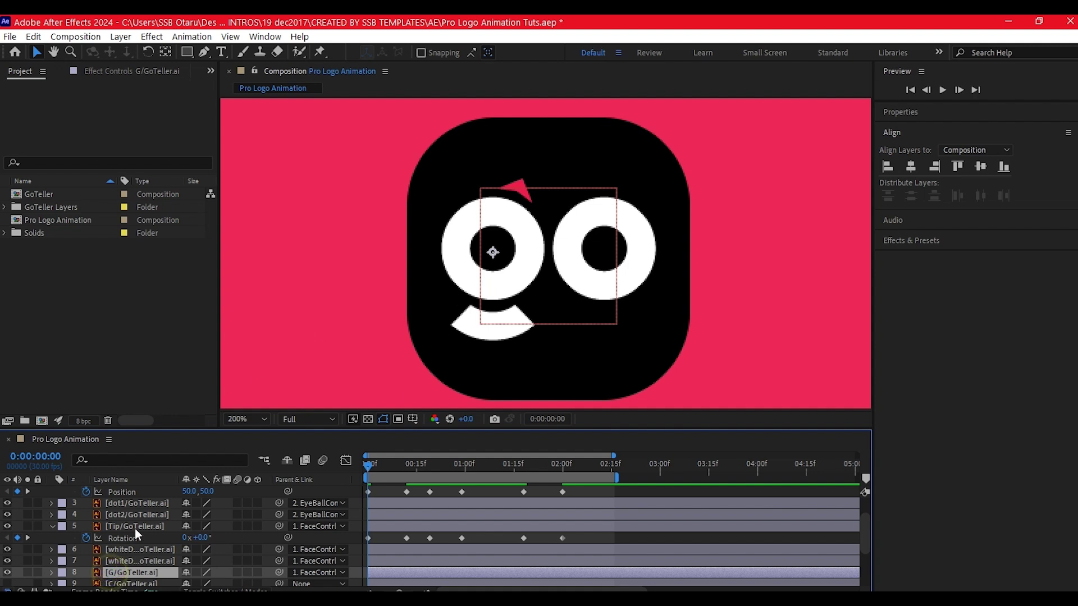
# - Reveal the G layer's Rotation and start keyframing it at 0:00
pyautogui.press('r')
pyautogui.moveTo(198, 549); pyautogui.dragTo(189, 550)
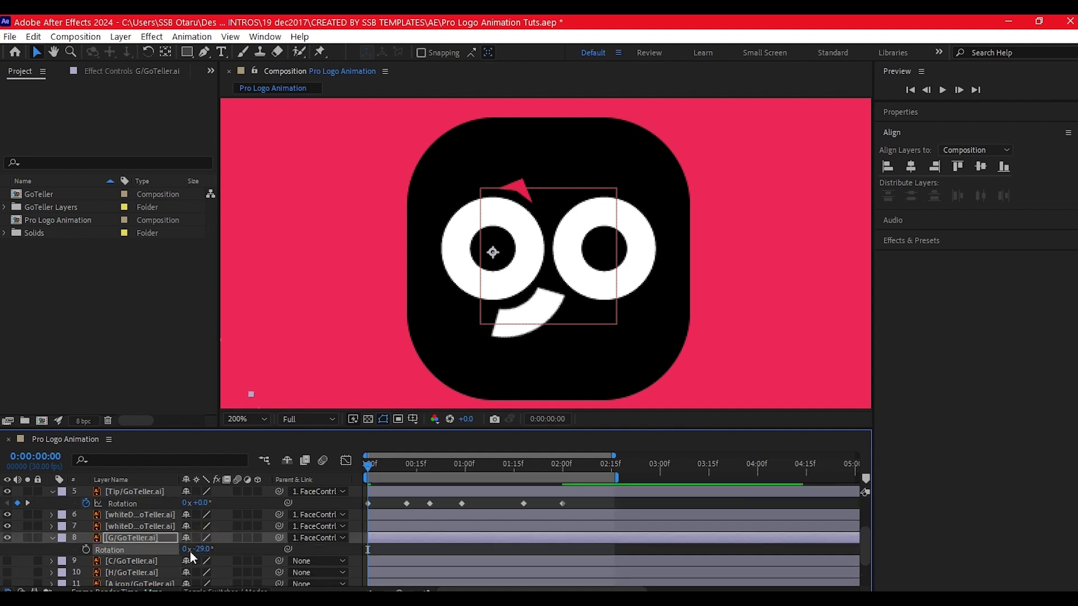
pyautogui.hotkey('ctrl', 'z')
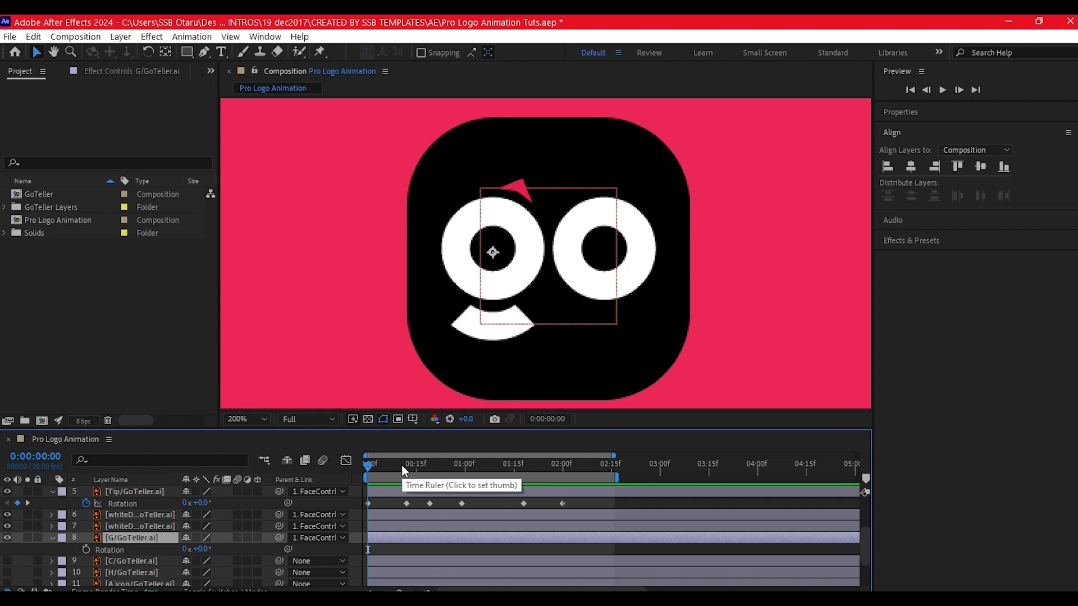
pyautogui.moveTo(402, 464); pyautogui.dragTo(339, 473)
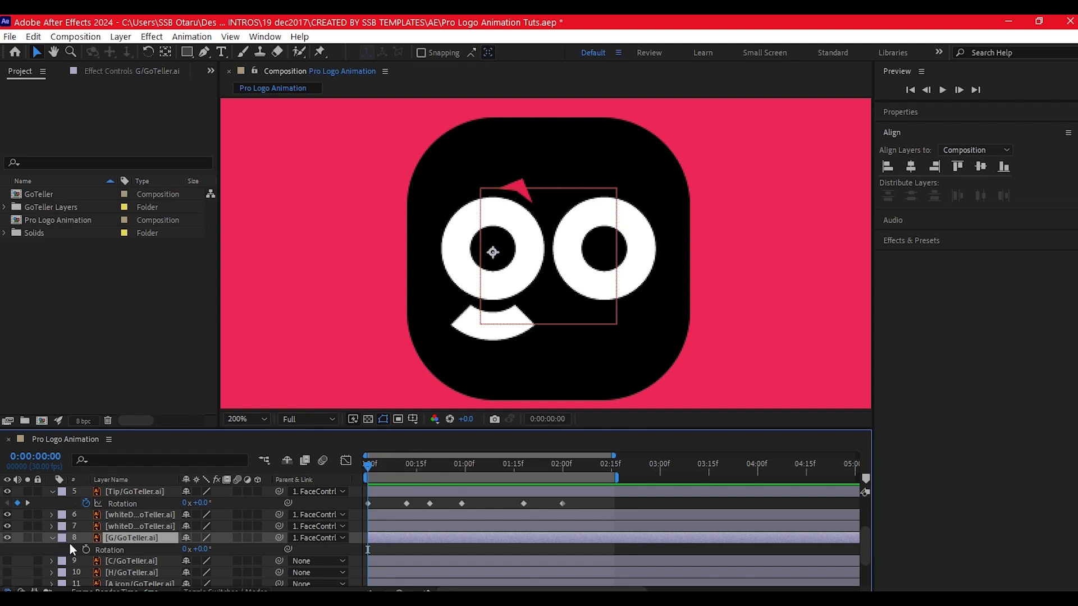
pyautogui.click(87, 549)
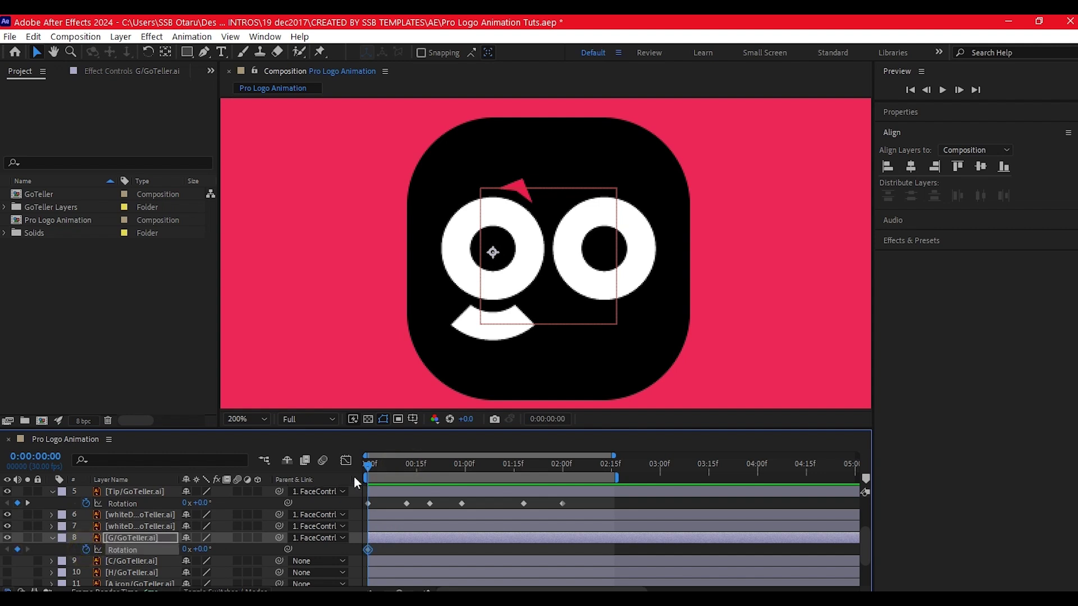
# - Key the G's tail rotation at -31° on frames 12 and 19
pyautogui.moveTo(368, 466); pyautogui.dragTo(403, 469)
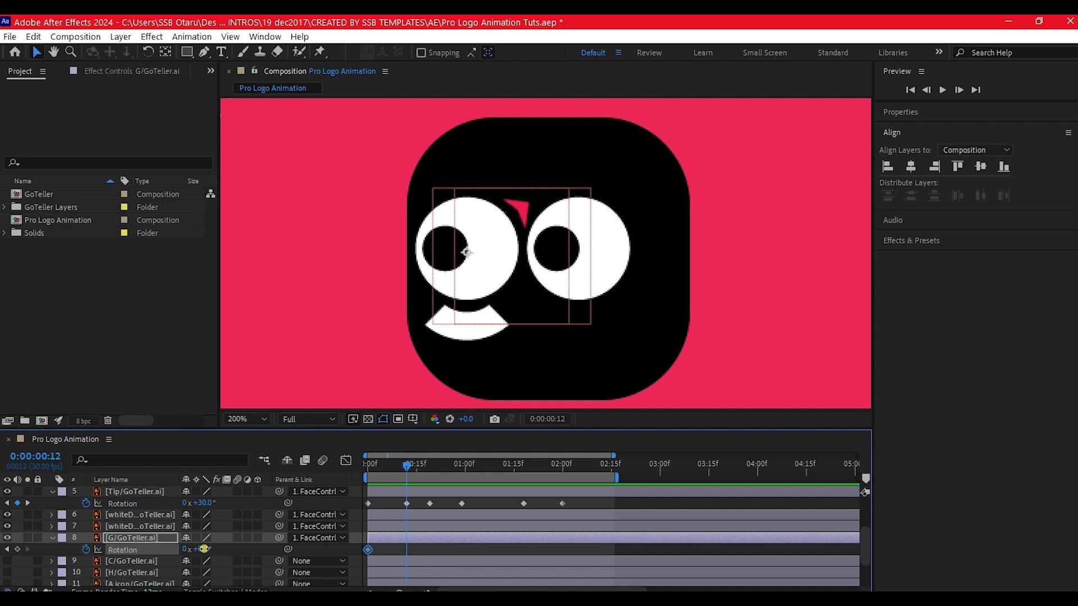
pyautogui.moveTo(204, 549); pyautogui.dragTo(186, 550)
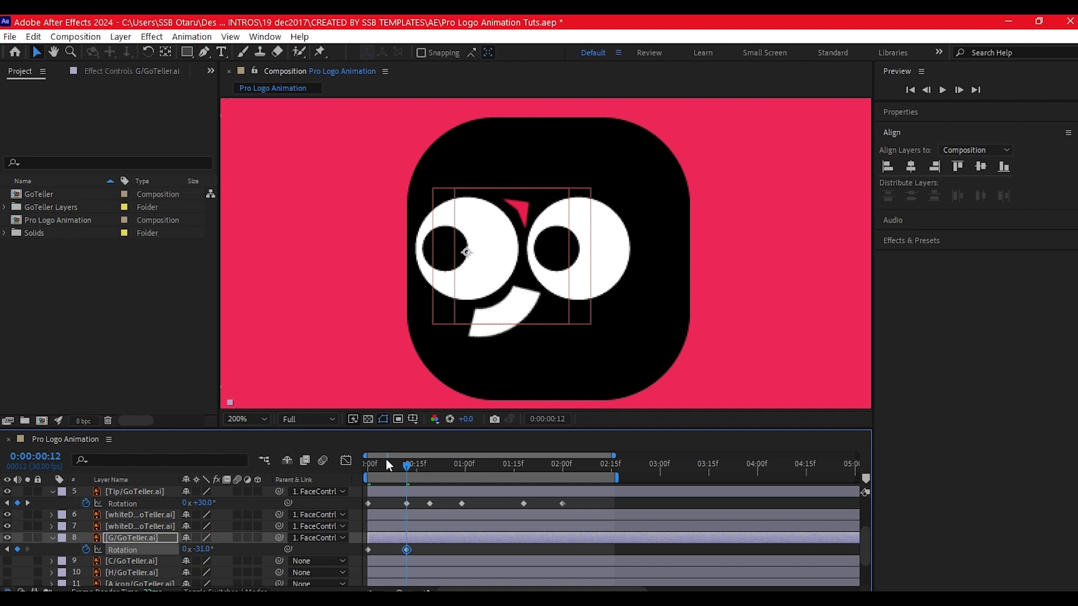
pyautogui.moveTo(406, 466); pyautogui.dragTo(428, 471)
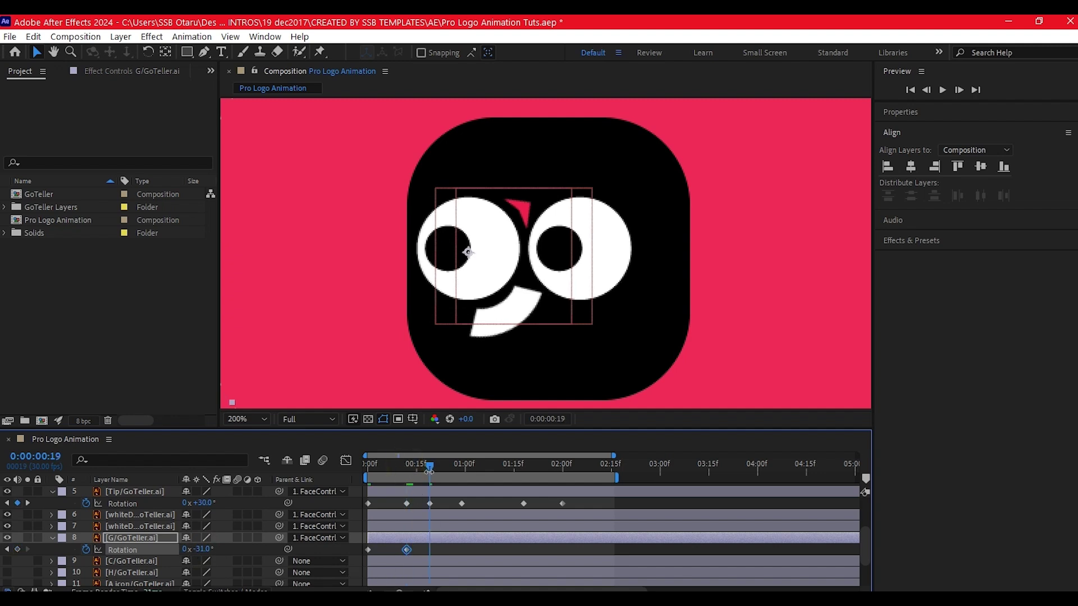
pyautogui.hotkey('ctrl', 'c')
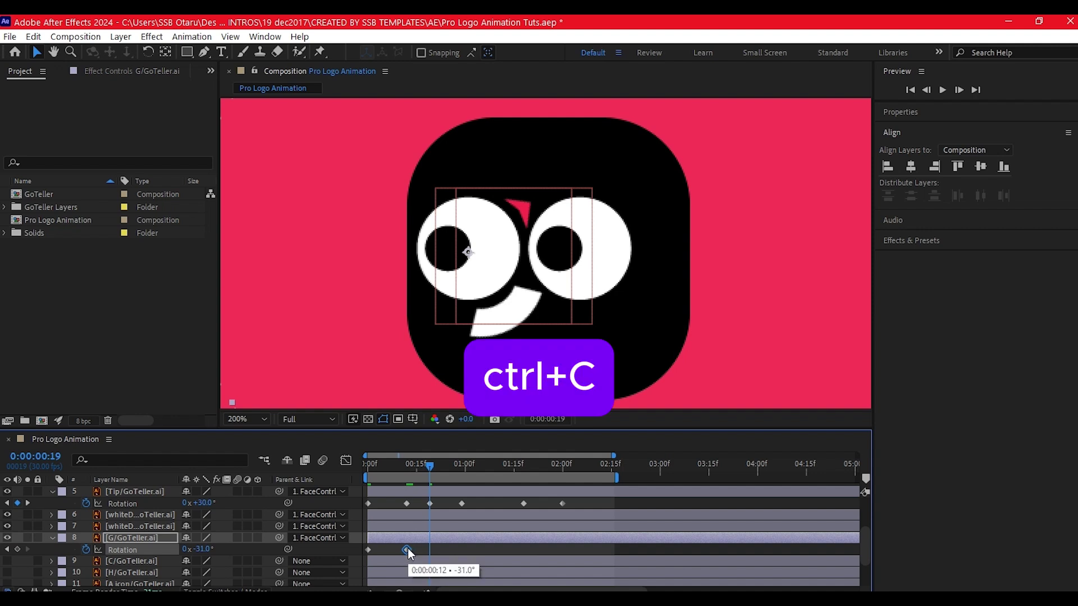
pyautogui.hotkey('ctrl', 'v')
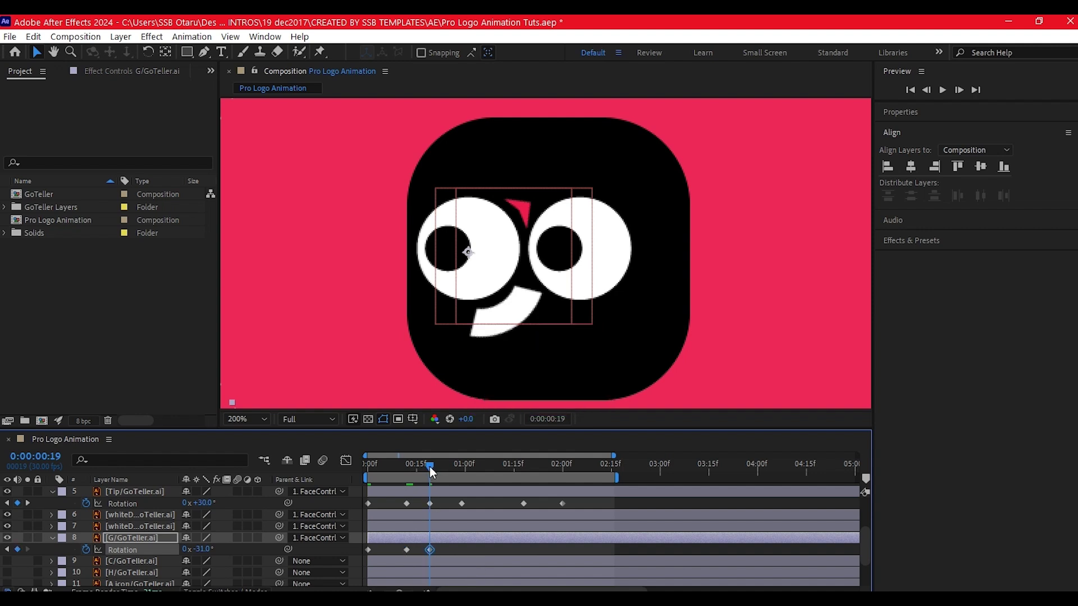
# - Swing the G to +32° at 29f and 1:18, then back to 0° at 2:00
pyautogui.moveTo(429, 467); pyautogui.dragTo(465, 467)
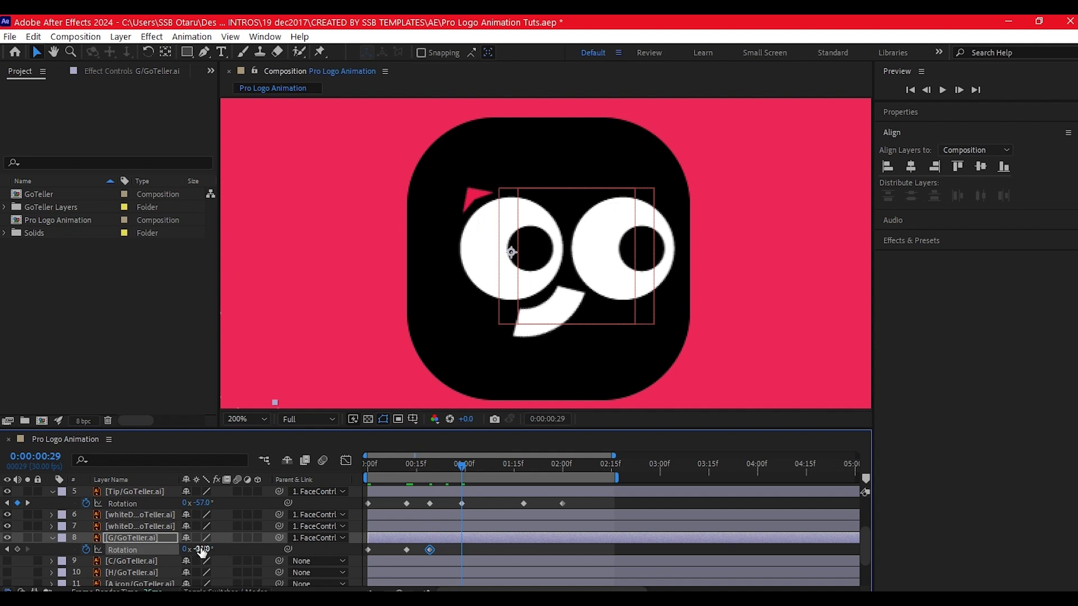
pyautogui.moveTo(202, 552); pyautogui.dragTo(245, 543)
pyautogui.press('k')
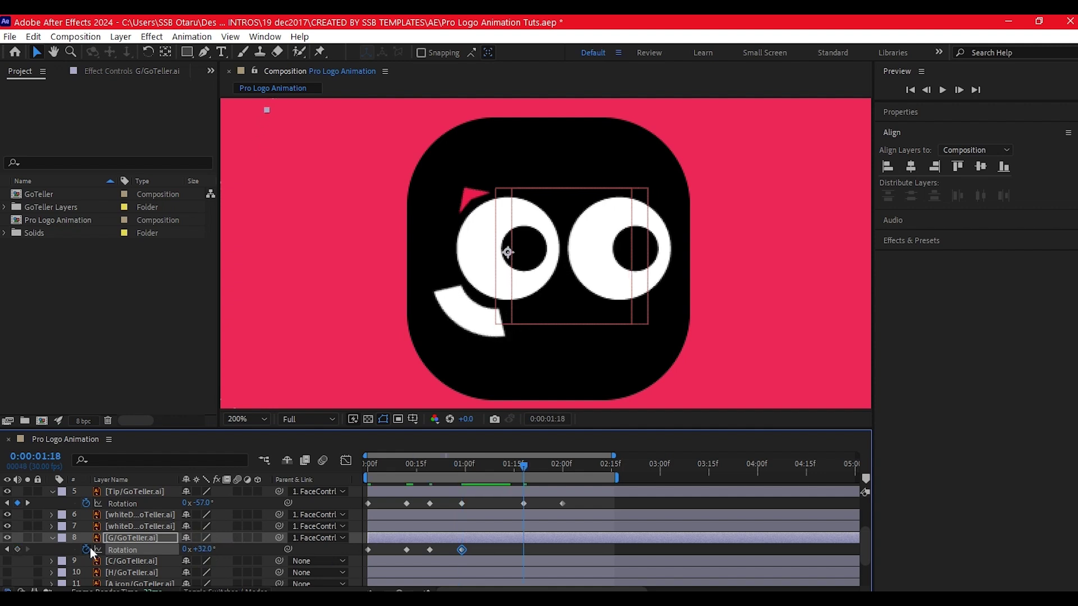
pyautogui.click(17, 549)
pyautogui.moveTo(524, 467); pyautogui.dragTo(561, 483)
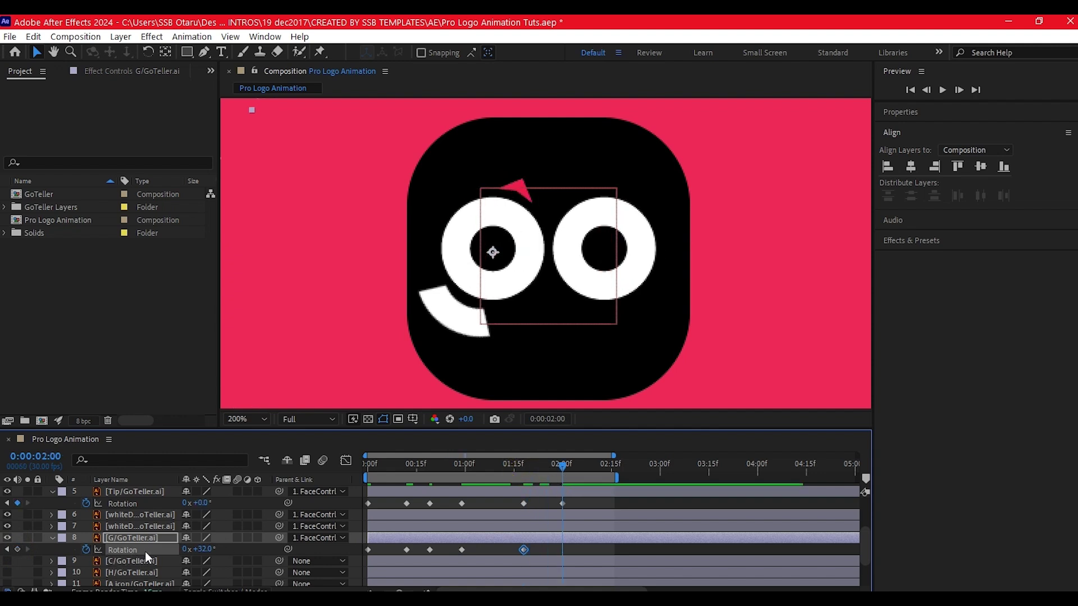
pyautogui.click(201, 549)
pyautogui.write('0')
pyautogui.press('Return')
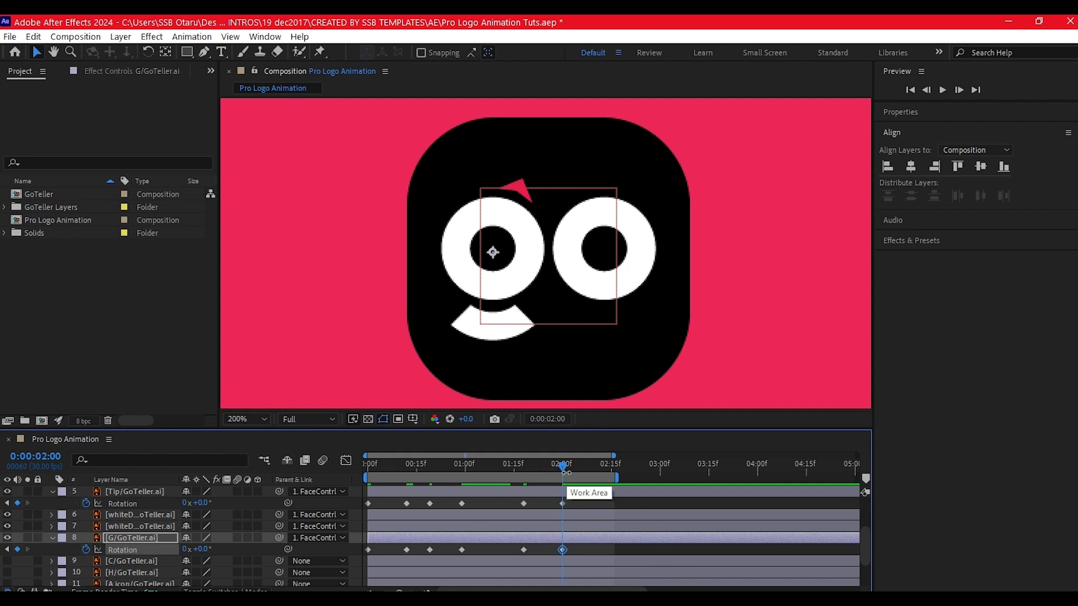
# - Add opposite overshoot Rotation keys at 1:22 and 1:26 (+18.7°), then preview from the start
pyautogui.moveTo(563, 465); pyautogui.dragTo(538, 470)
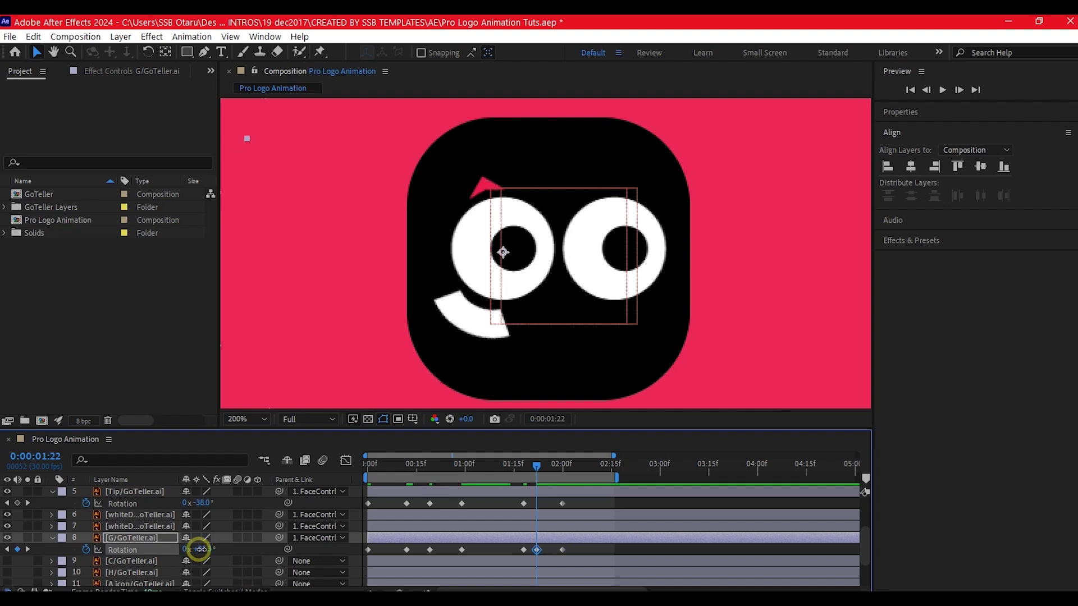
pyautogui.moveTo(197, 552); pyautogui.dragTo(176, 553)
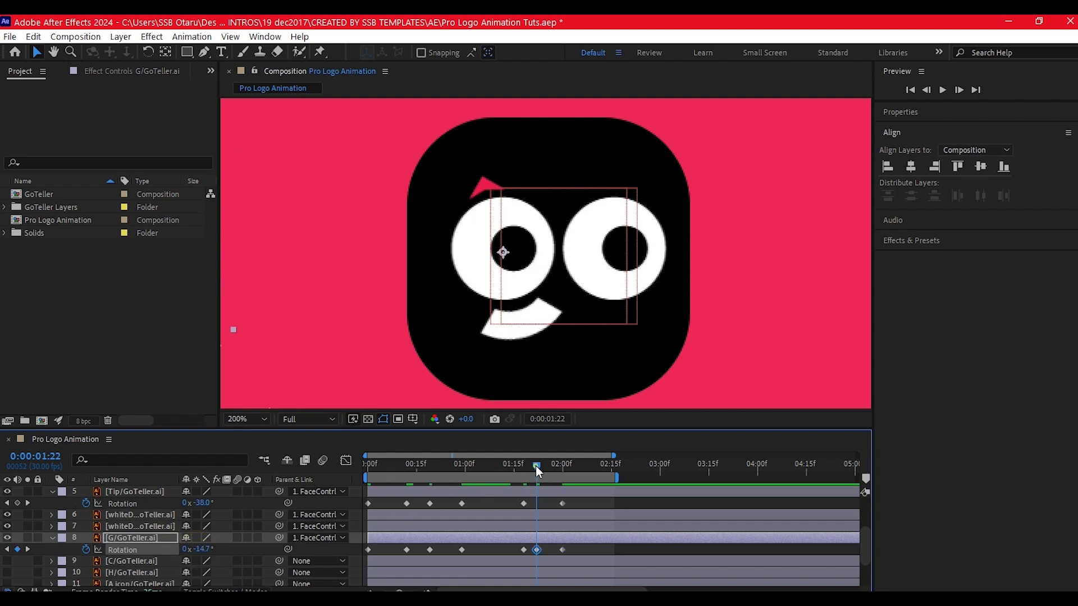
pyautogui.moveTo(535, 466); pyautogui.dragTo(547, 477)
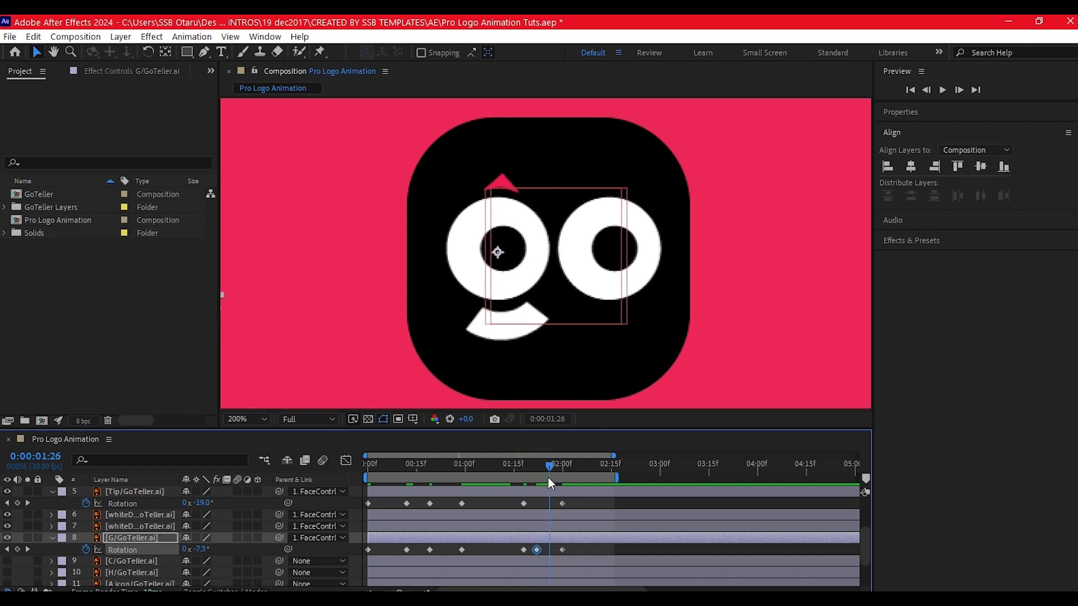
pyautogui.moveTo(199, 551); pyautogui.dragTo(211, 545)
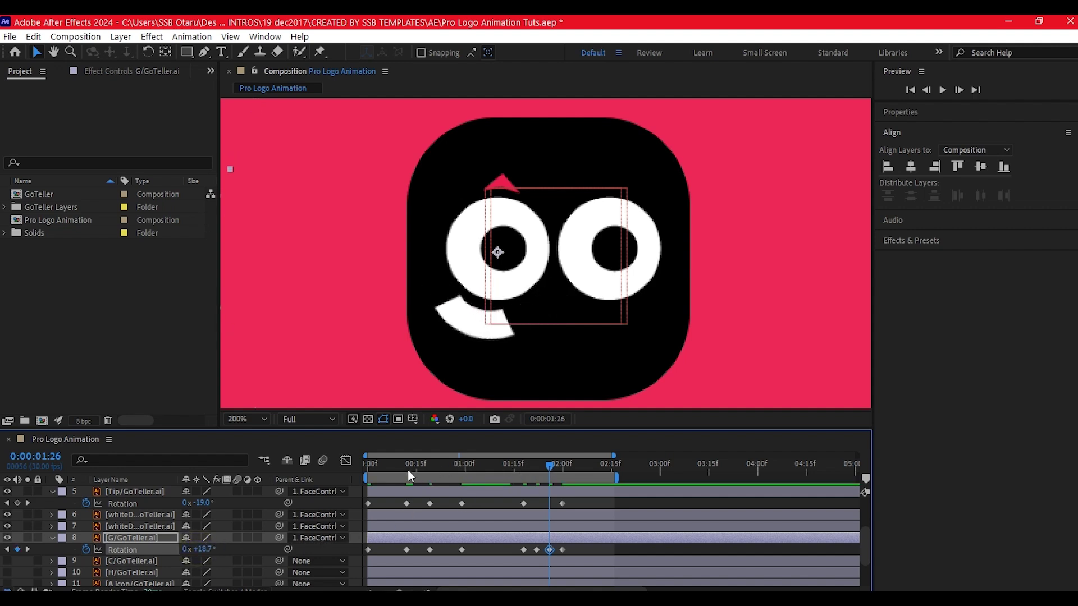
pyautogui.click(375, 464)
pyautogui.press('space')
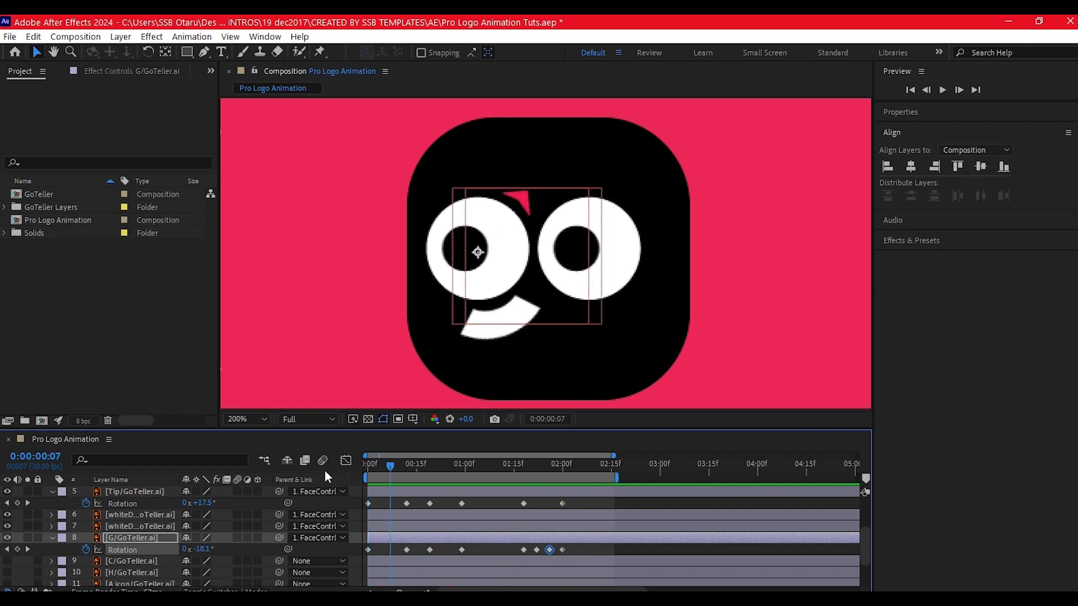
# - Delete the FaceContrl Position key at 2s and move the last key to 0:00:02:08
pyautogui.click(494, 515)
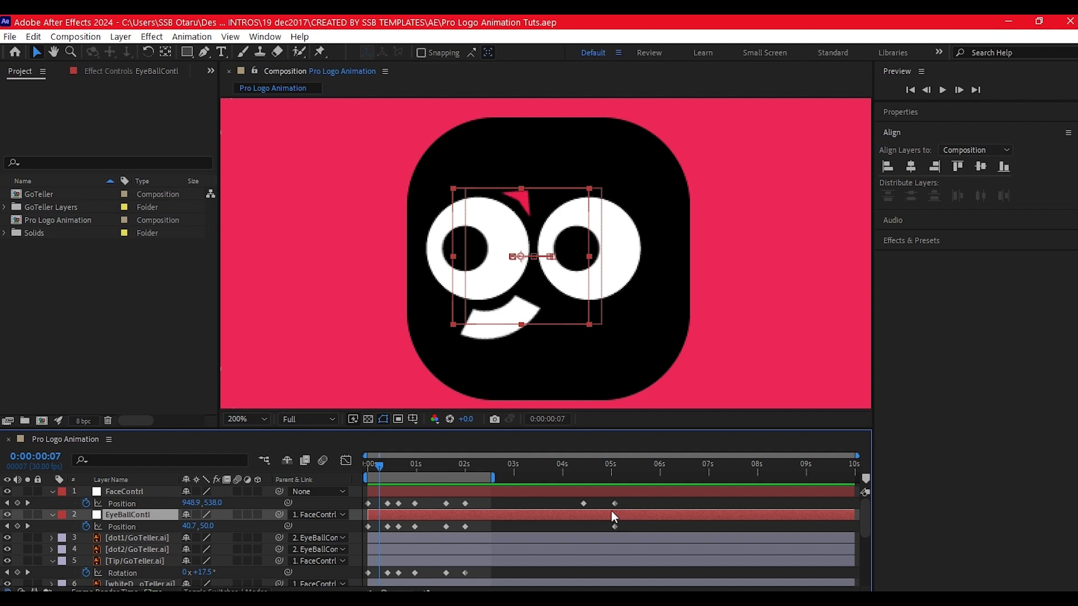
pyautogui.moveTo(632, 500); pyautogui.dragTo(508, 531)
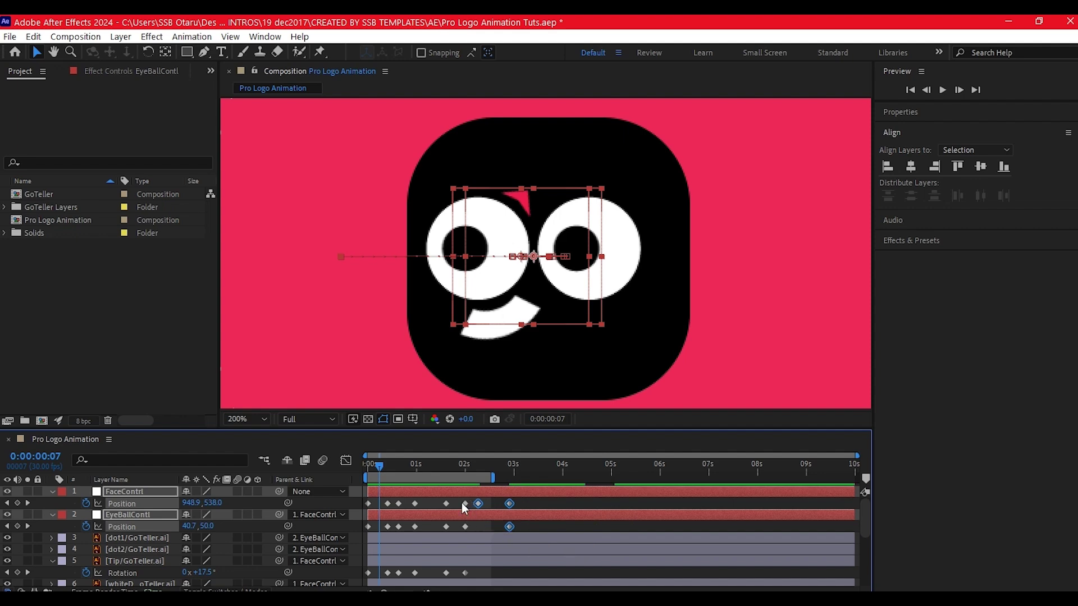
pyautogui.click(465, 504)
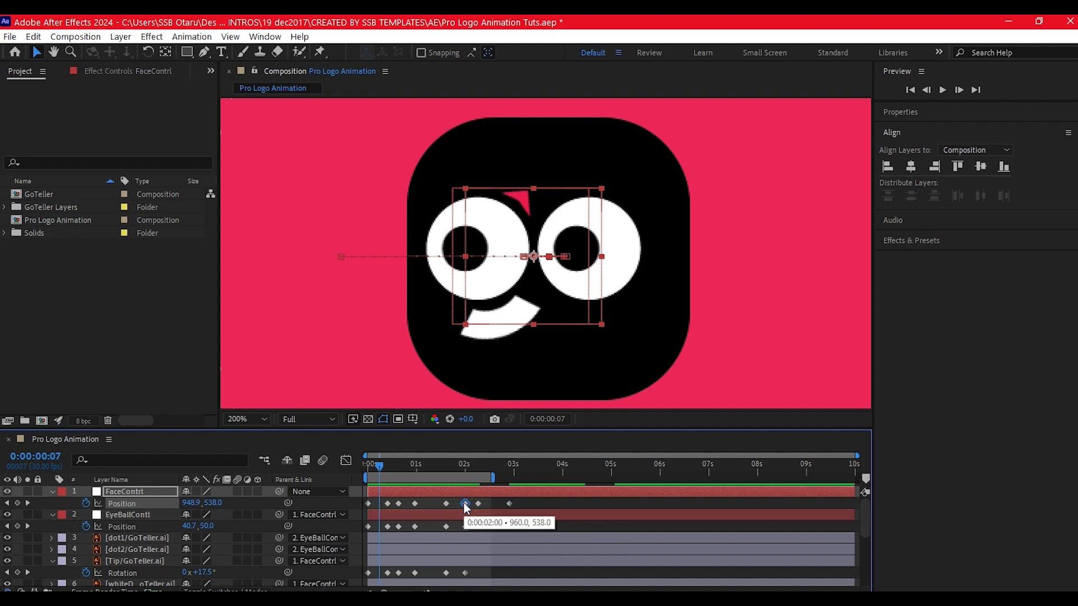
pyautogui.press('Delete')
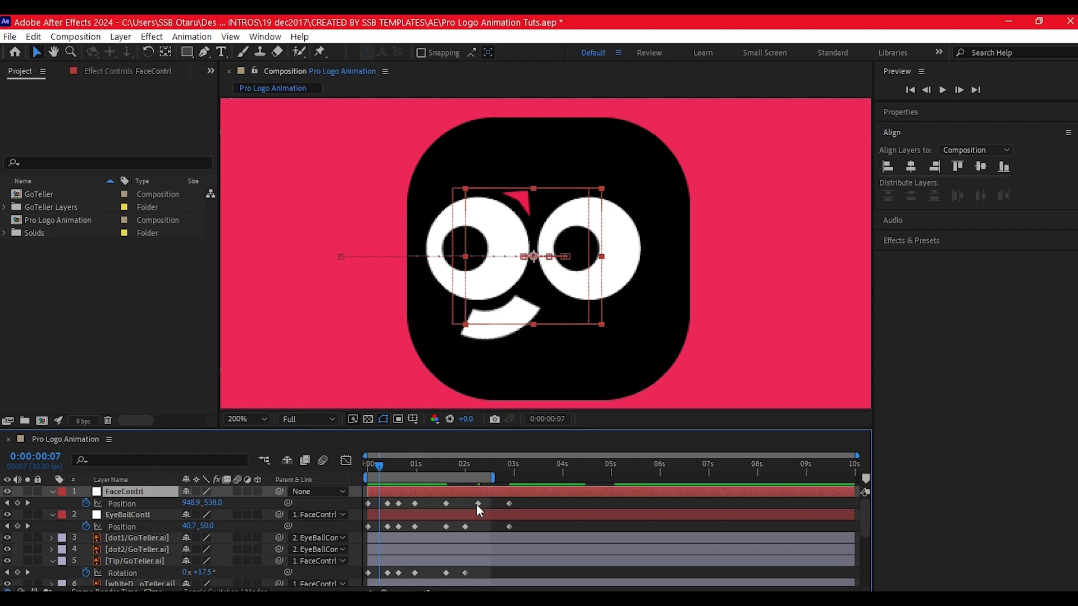
pyautogui.moveTo(477, 504); pyautogui.dragTo(493, 527)
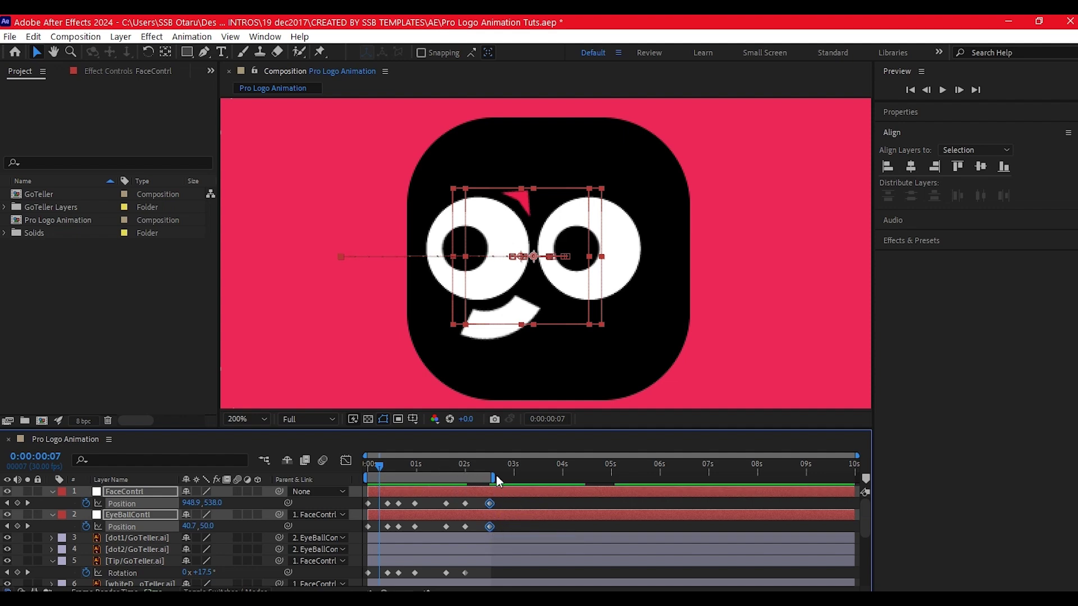
# - Extend the work area end to about 3:15 and preview the face slide
pyautogui.moveTo(494, 477); pyautogui.dragTo(538, 477)
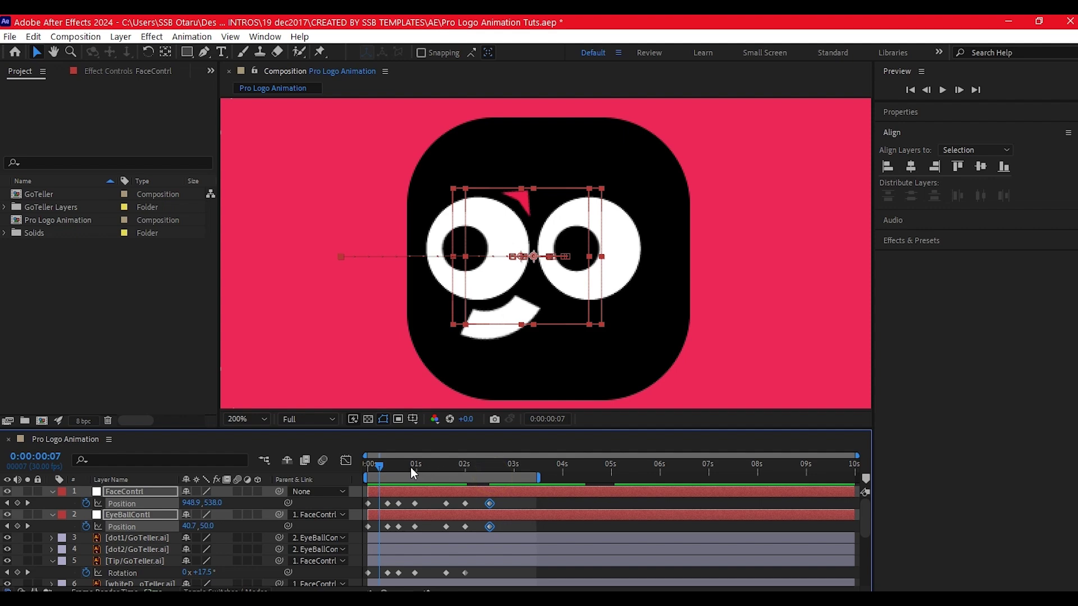
pyautogui.press('space')
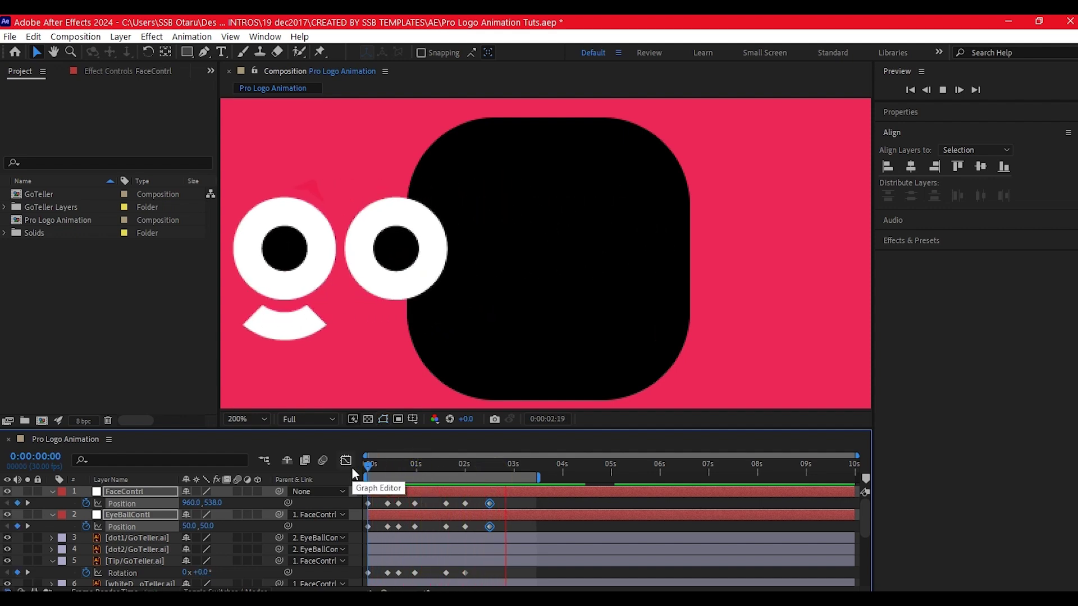
pyautogui.press('space')
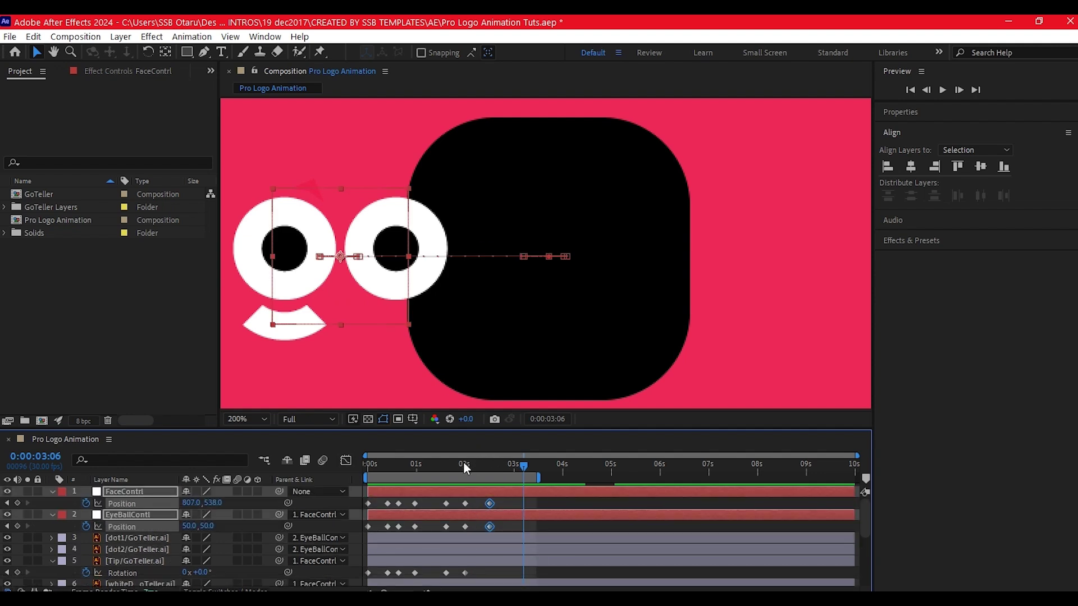
# - Select the BG/GoTeller.ai Scale keys, scrub the timing, then select all face and eye keys
pyautogui.click(464, 462)
pyautogui.scroll(-5, 476, 543)
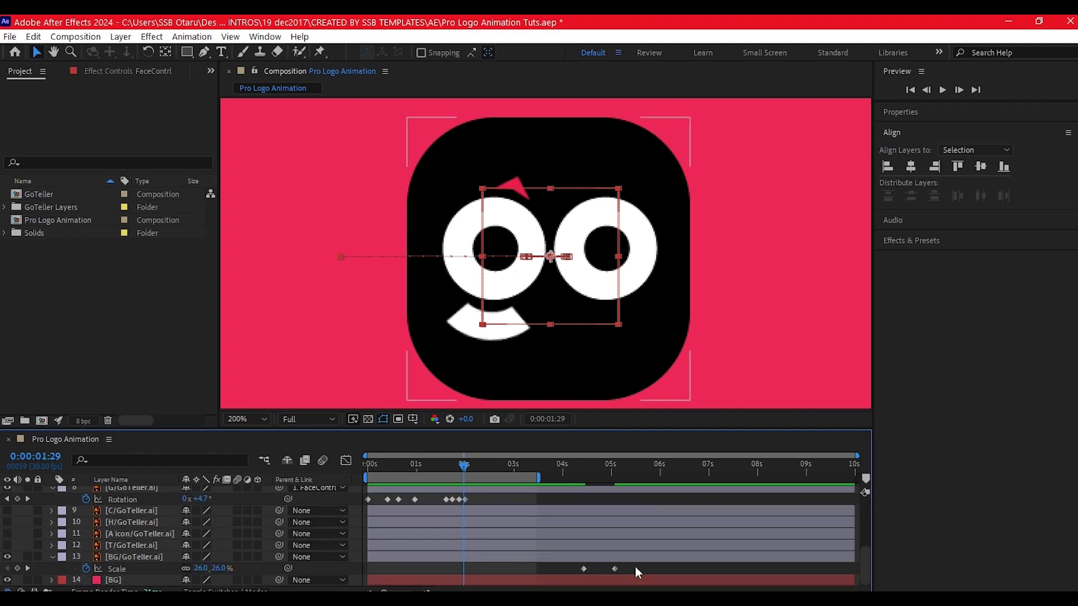
pyautogui.moveTo(634, 568); pyautogui.dragTo(497, 568)
pyautogui.scroll(5, 493, 510)
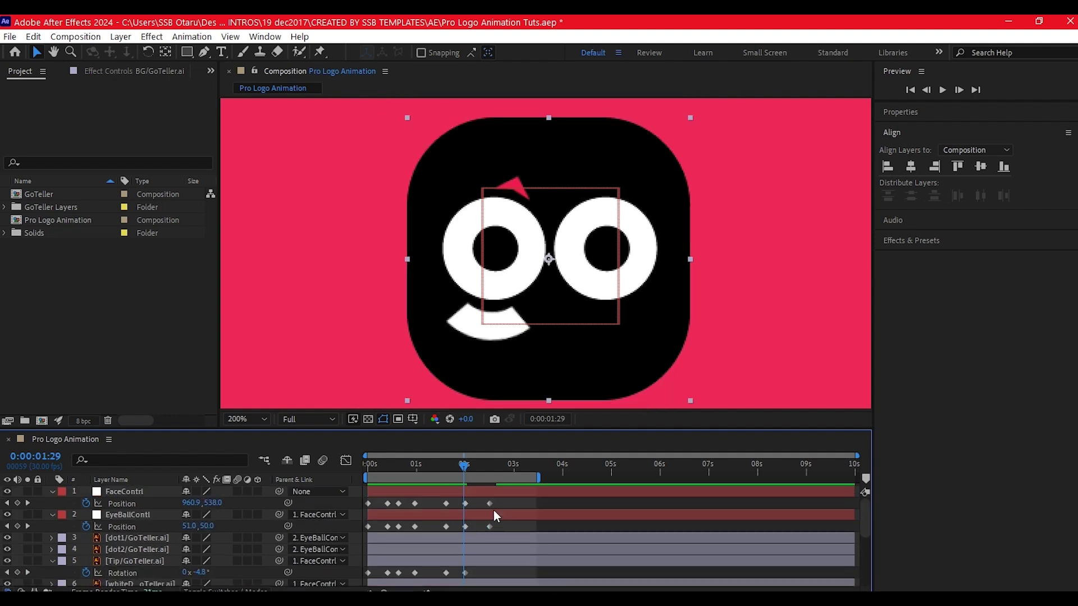
pyautogui.moveTo(489, 466); pyautogui.dragTo(518, 476)
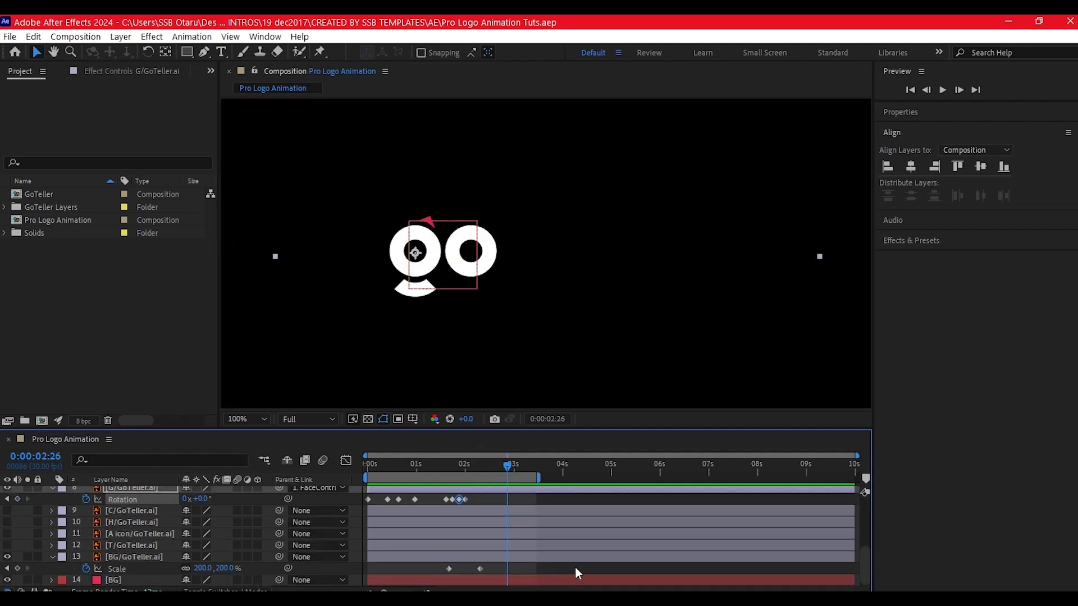
pyautogui.moveTo(575, 567); pyautogui.dragTo(349, 465)
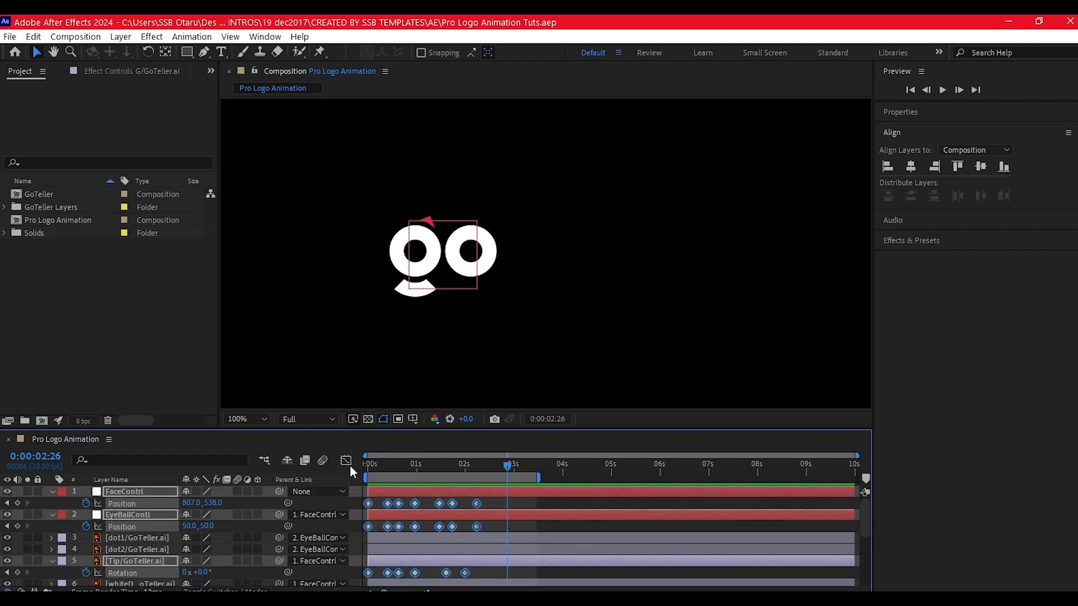
# - Apply Keyframe Assistant > Easy Ease to the selected face and eye keyframes
pyautogui.rightClick(477, 503)
pyautogui.moveTo(518, 496)
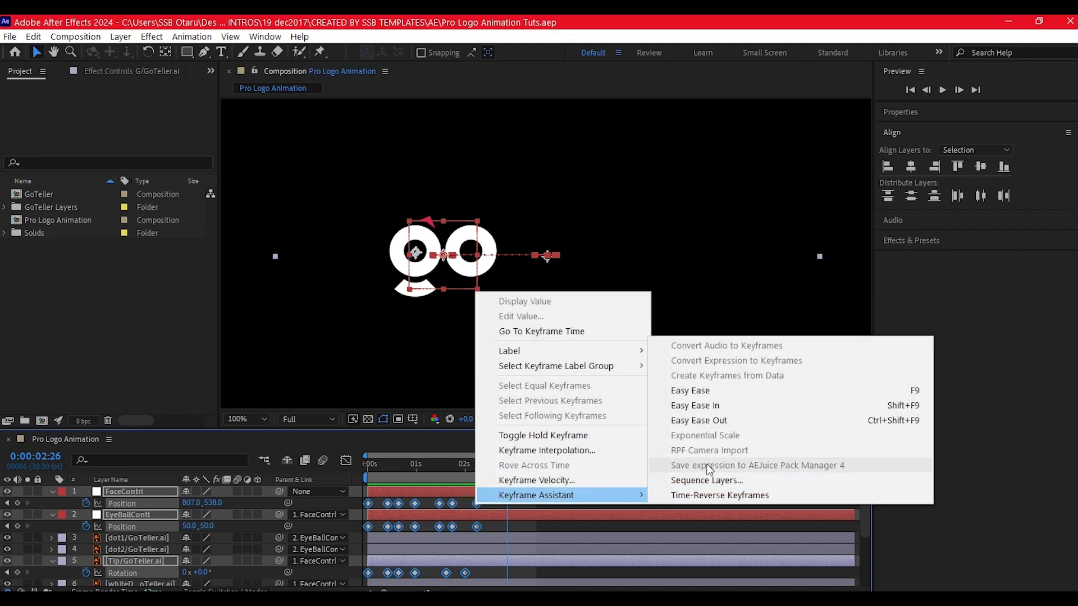
pyautogui.click(691, 393)
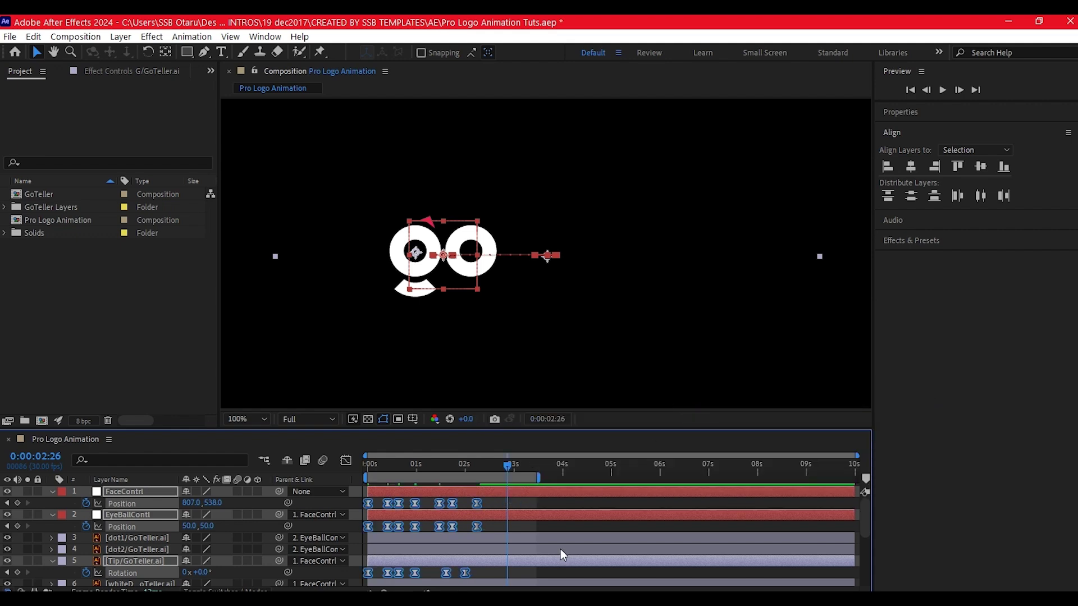
pyautogui.click(499, 528)
# - Sharpen the FaceContrl Position speed curve peak in the Graph Editor
pyautogui.click(476, 504)
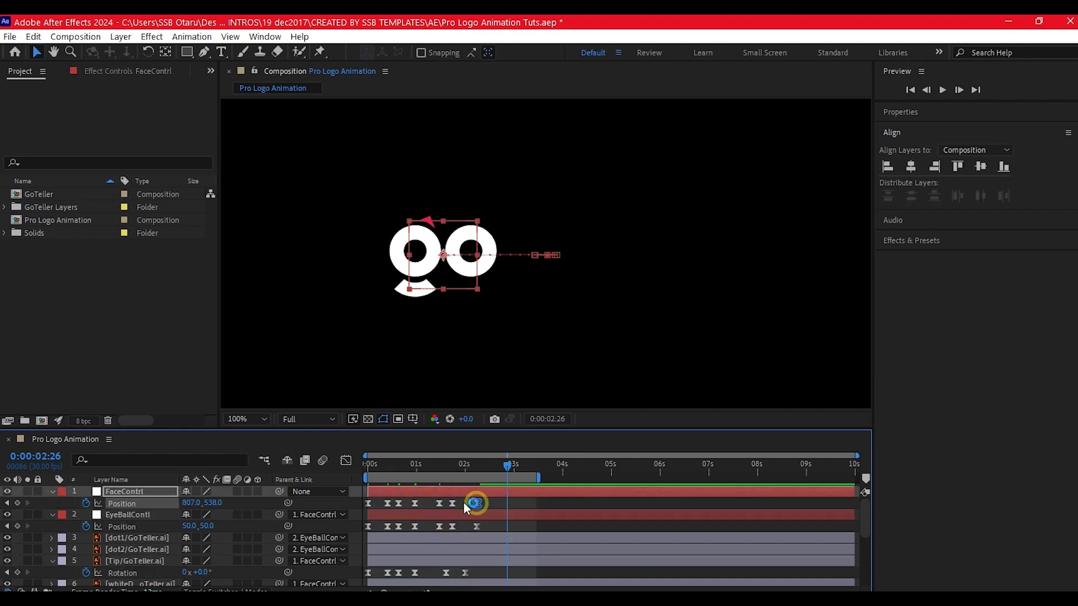
pyautogui.click(347, 460)
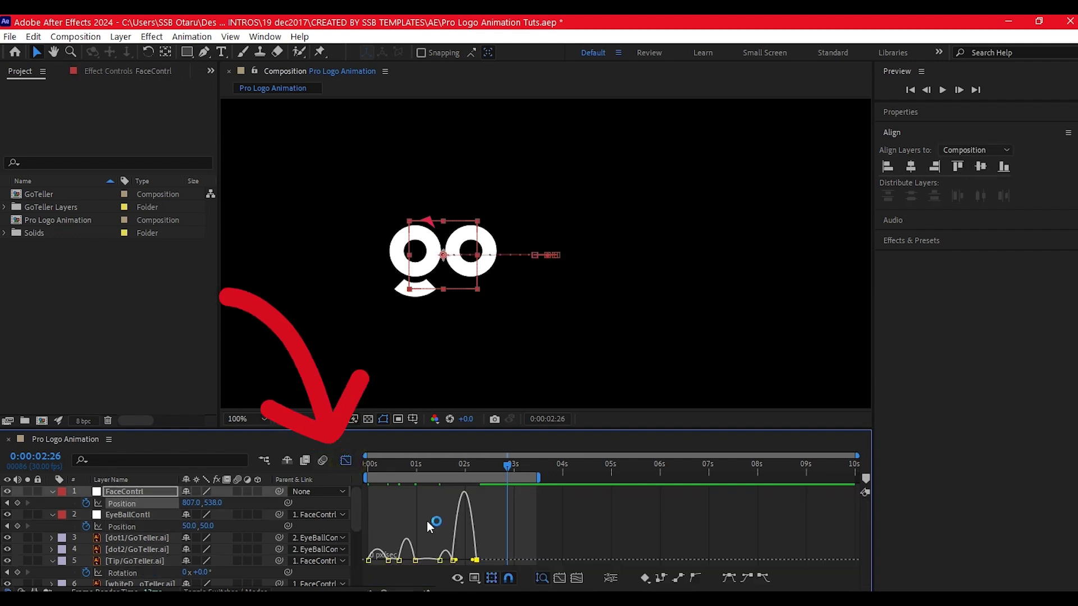
pyautogui.moveTo(387, 560); pyautogui.dragTo(402, 560)
pyautogui.click(416, 561)
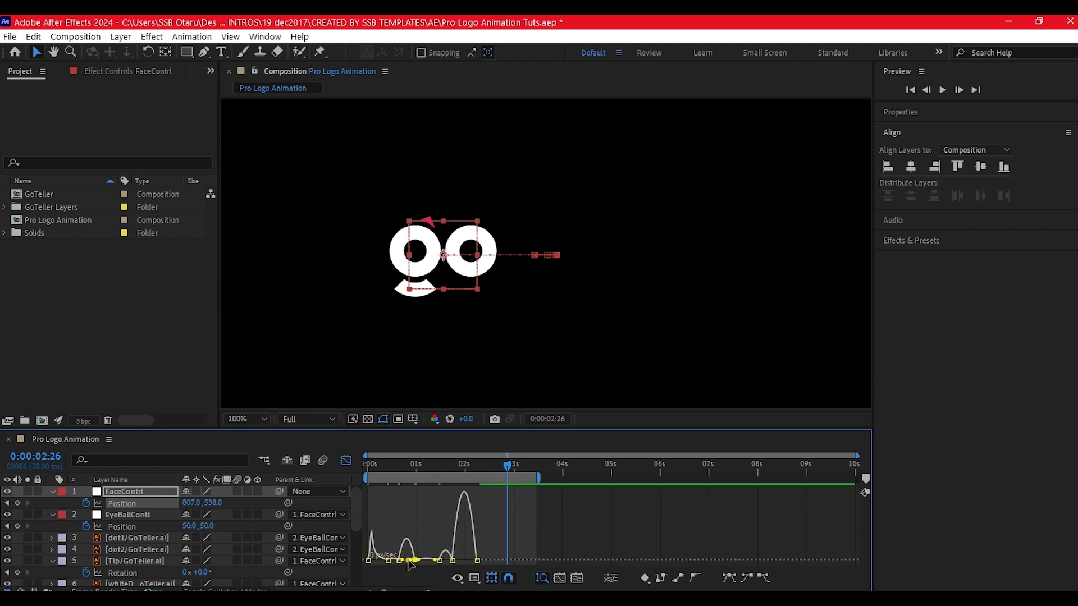
pyautogui.click(478, 560)
pyautogui.moveTo(477, 560); pyautogui.dragTo(464, 560)
pyautogui.click(345, 459)
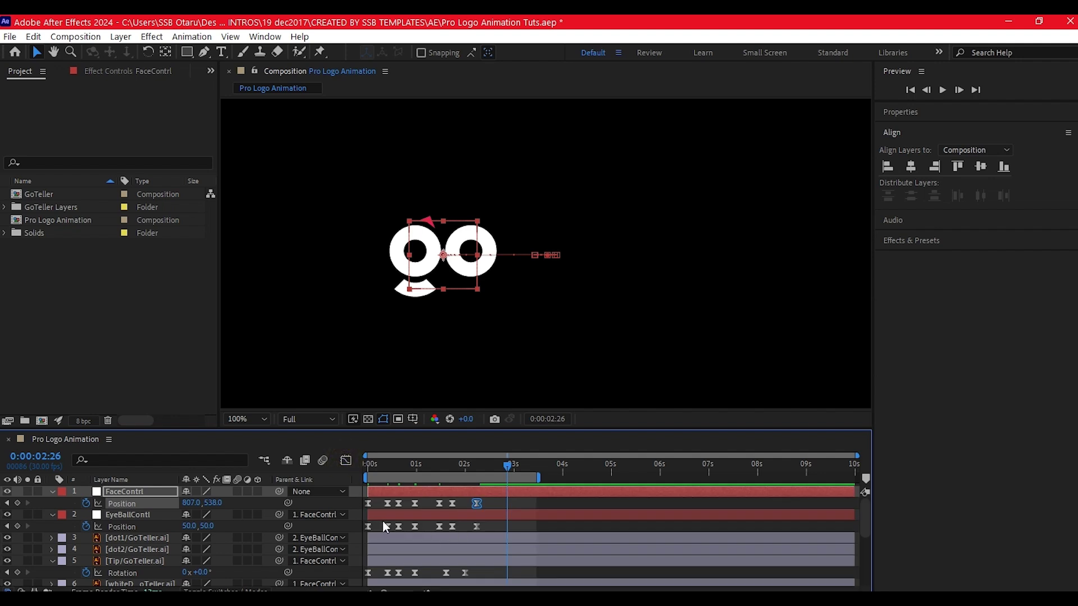
# - Reshape the EyeBallContl Position speed curve by shifting its keyframes later
pyautogui.click(383, 525)
pyautogui.click(346, 460)
pyautogui.moveTo(386, 560); pyautogui.dragTo(449, 570)
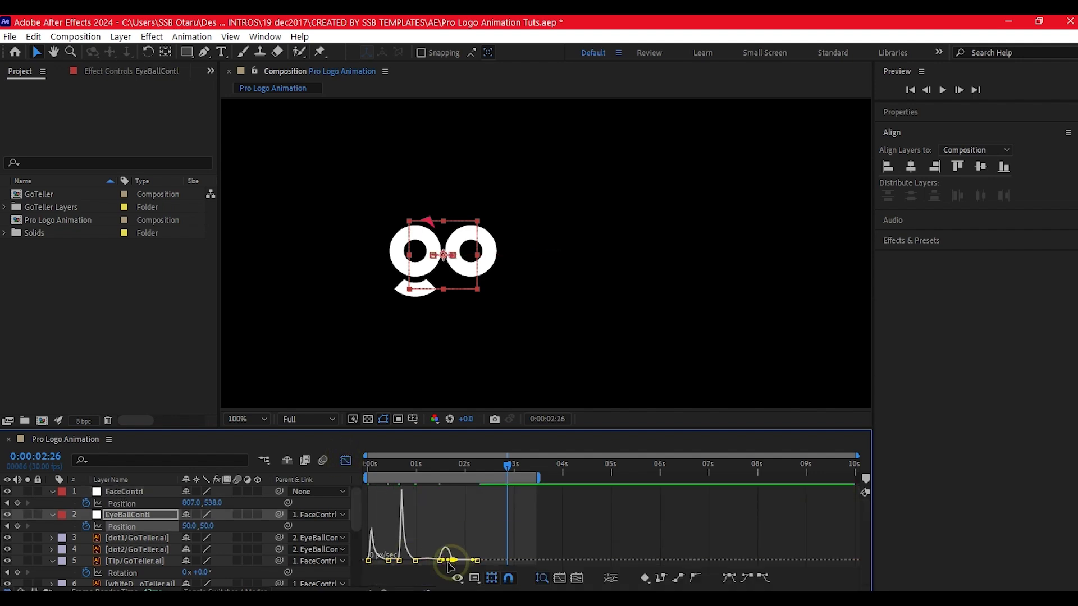
pyautogui.click(345, 460)
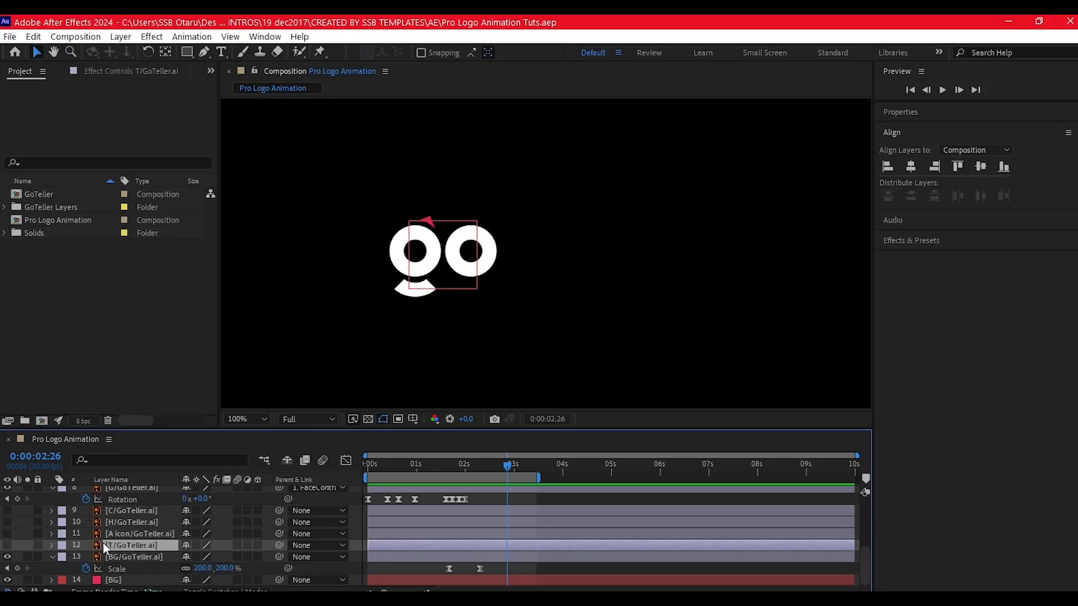
# - Show the C, H, A icon and T layers and set the time to 0:00:01:25
pyautogui.click(123, 510)
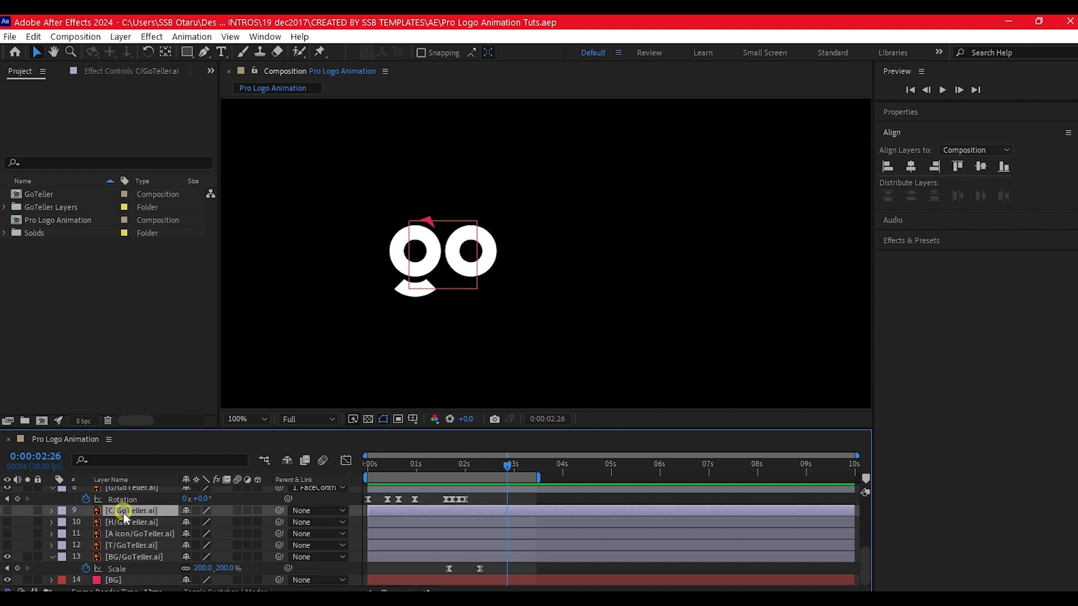
pyautogui.keyDown('shift'); pyautogui.click(119, 547); pyautogui.keyUp('shift')
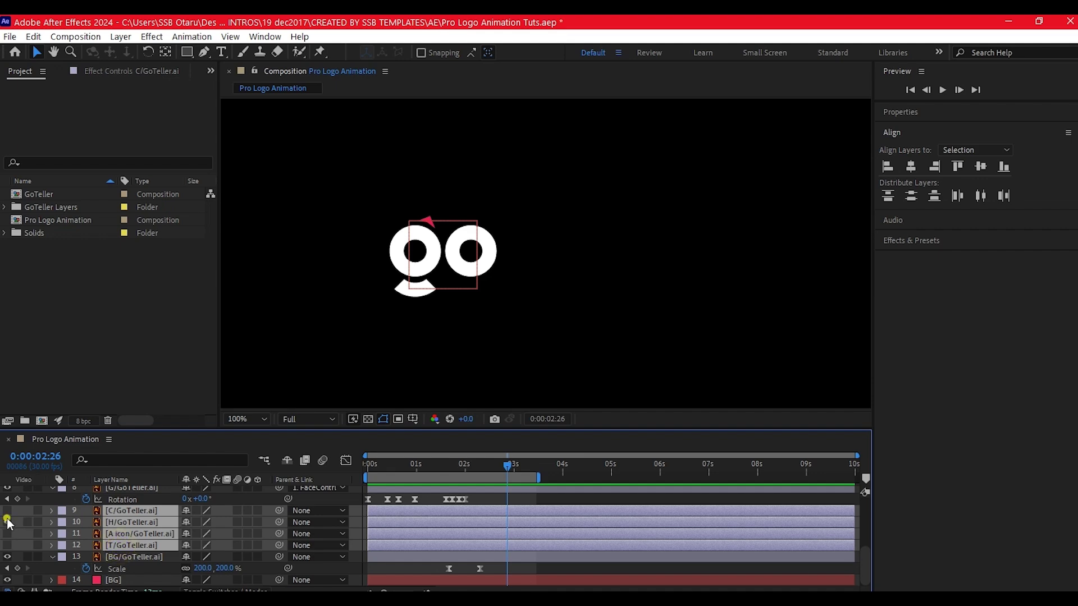
pyautogui.moveTo(6, 522); pyautogui.dragTo(6, 545)
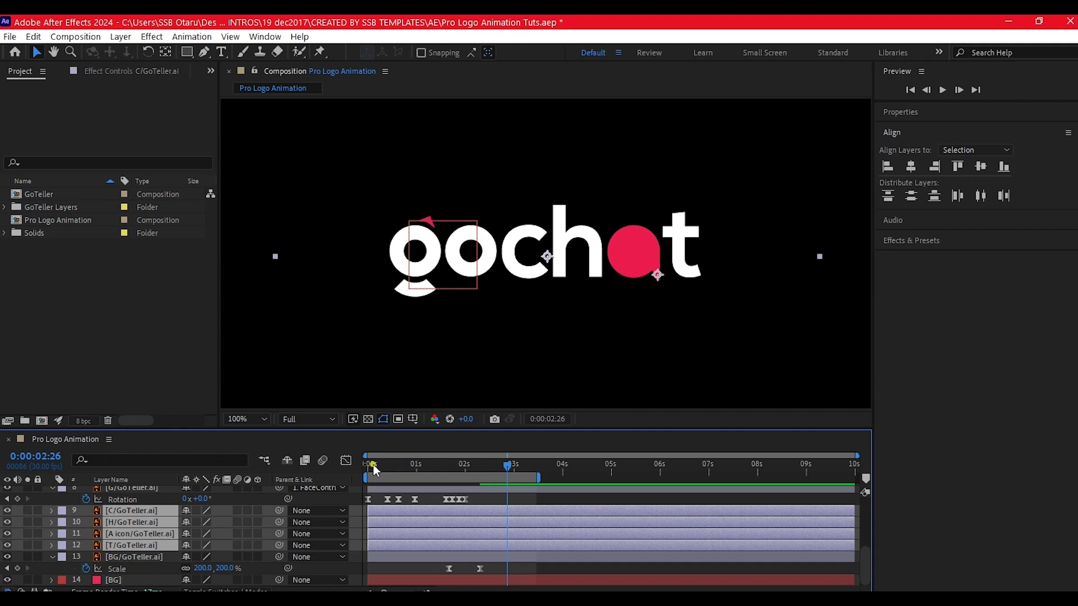
pyautogui.moveTo(378, 464); pyautogui.dragTo(430, 457)
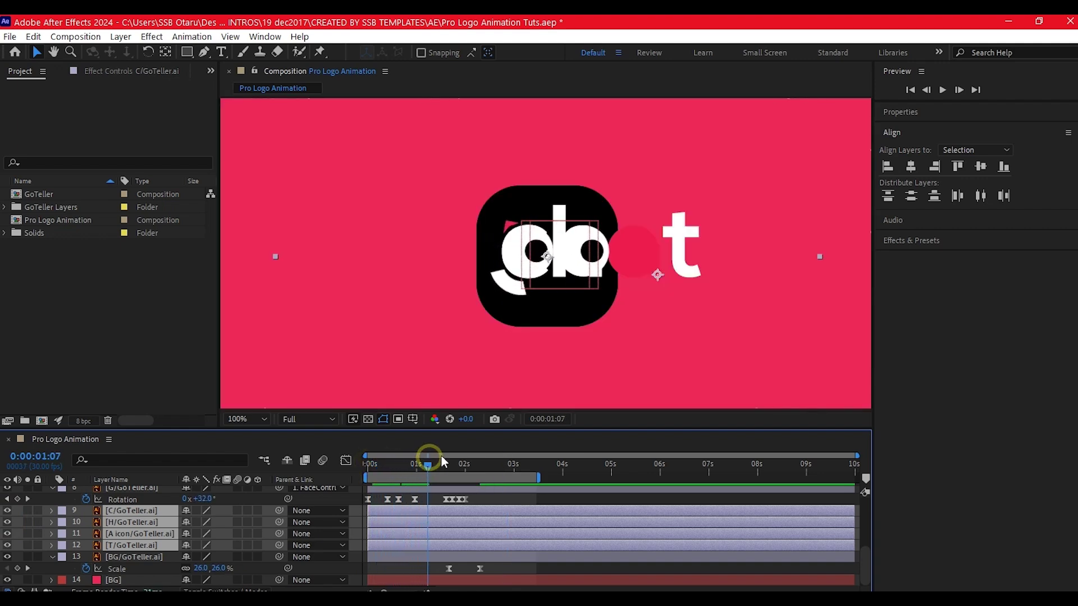
pyautogui.click(459, 449)
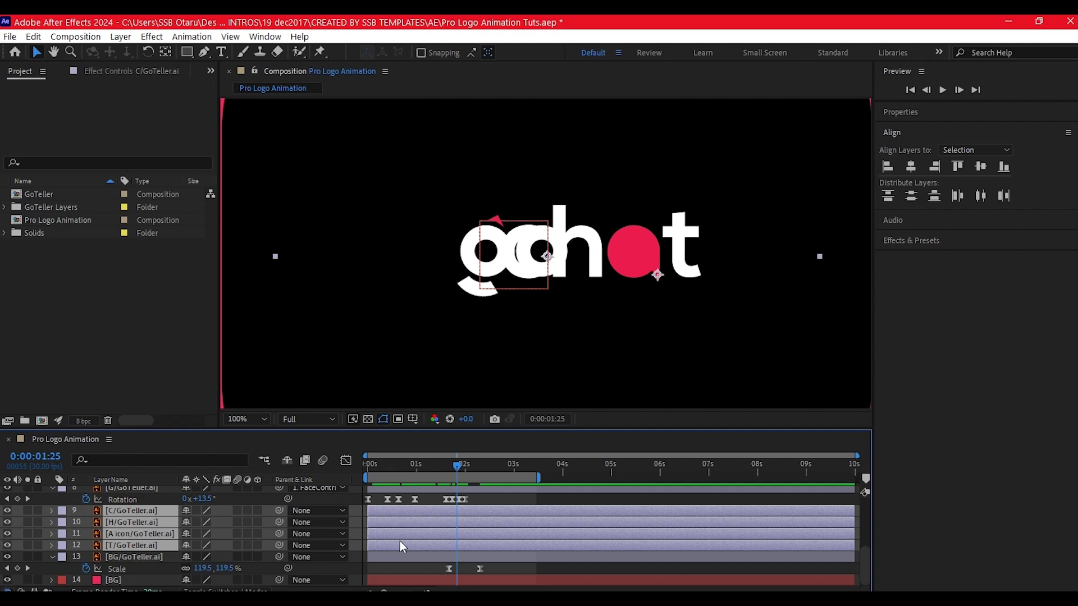
# - Trim the four letter layers to start at 0:00:01:25 and hide the A icon layer
pyautogui.hotkey('alt', '[')
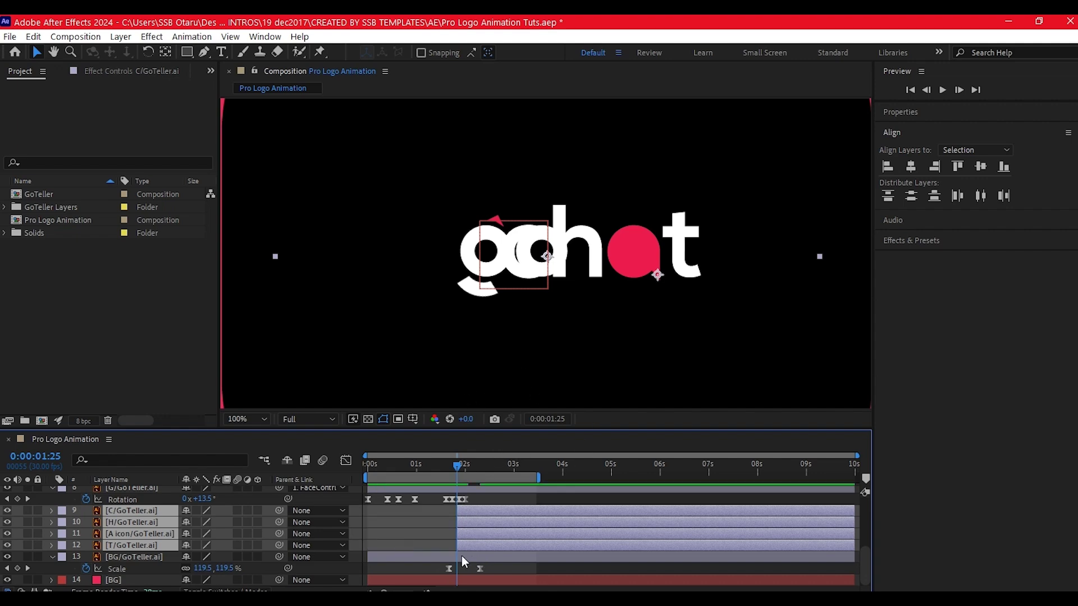
pyautogui.click(435, 514)
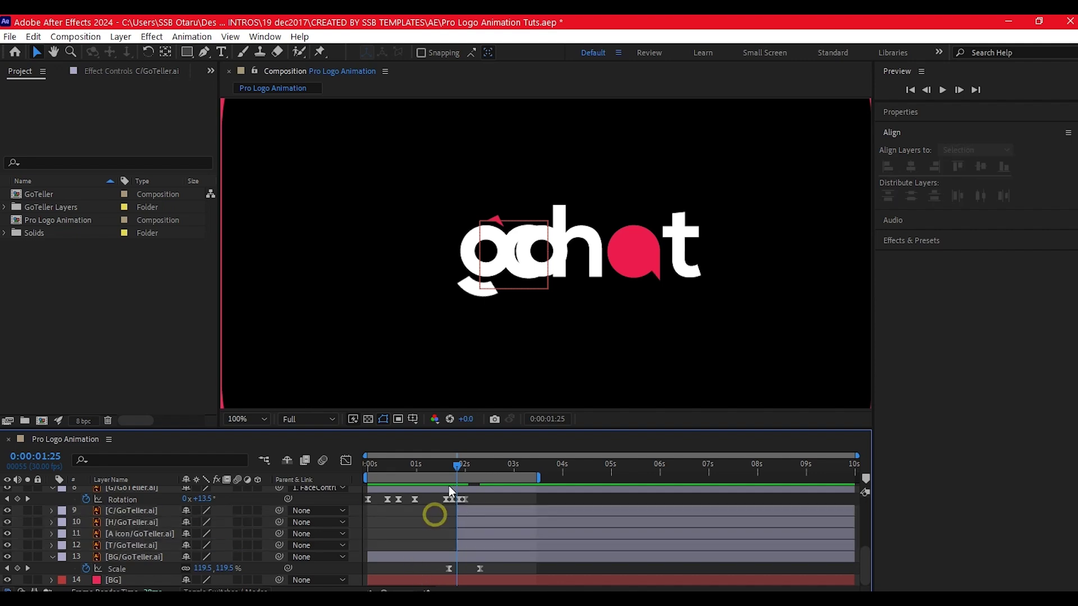
pyautogui.click(124, 533)
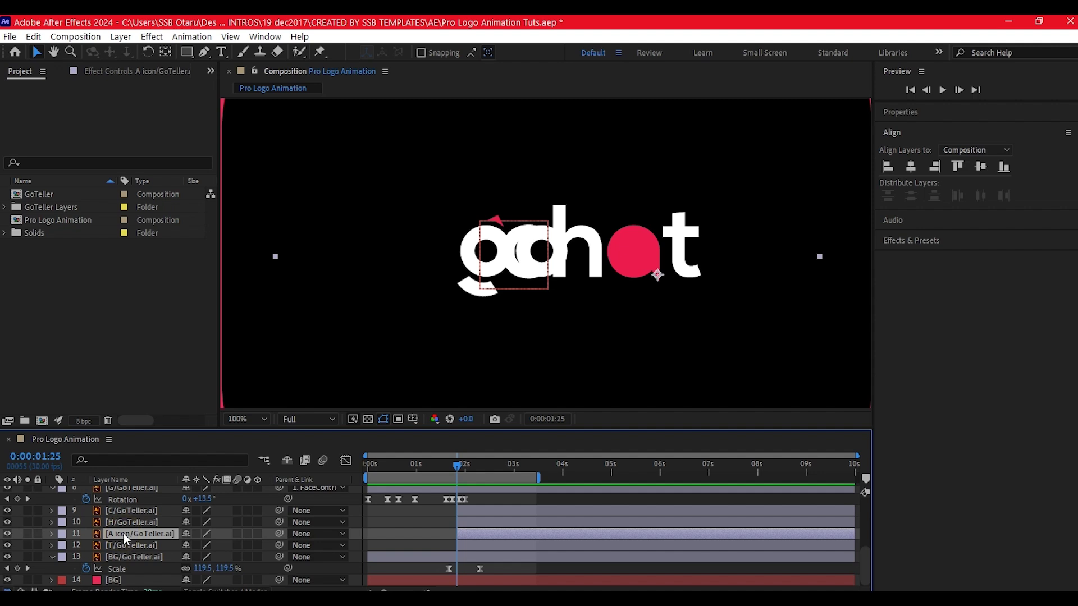
pyautogui.click(7, 533)
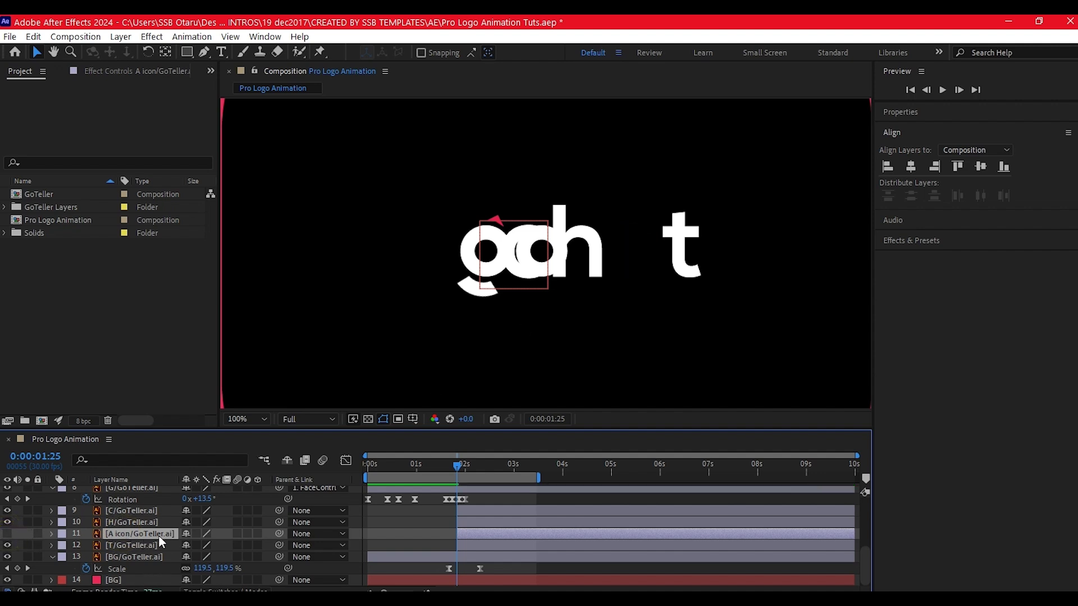
# - Select the C and H letter layers and move to 0:00:02:10
pyautogui.click(115, 545)
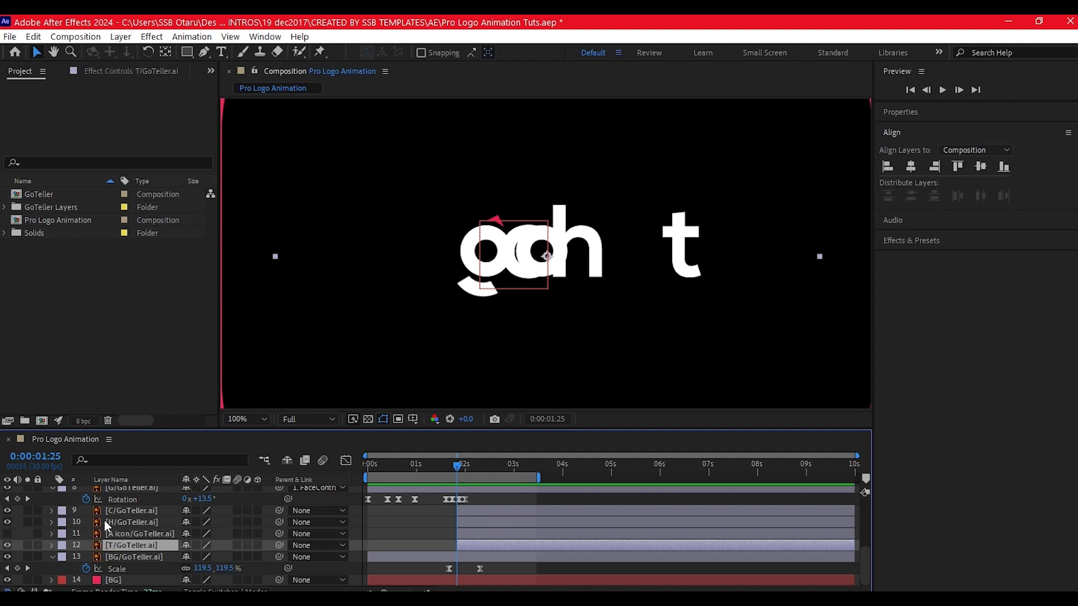
pyautogui.click(119, 508)
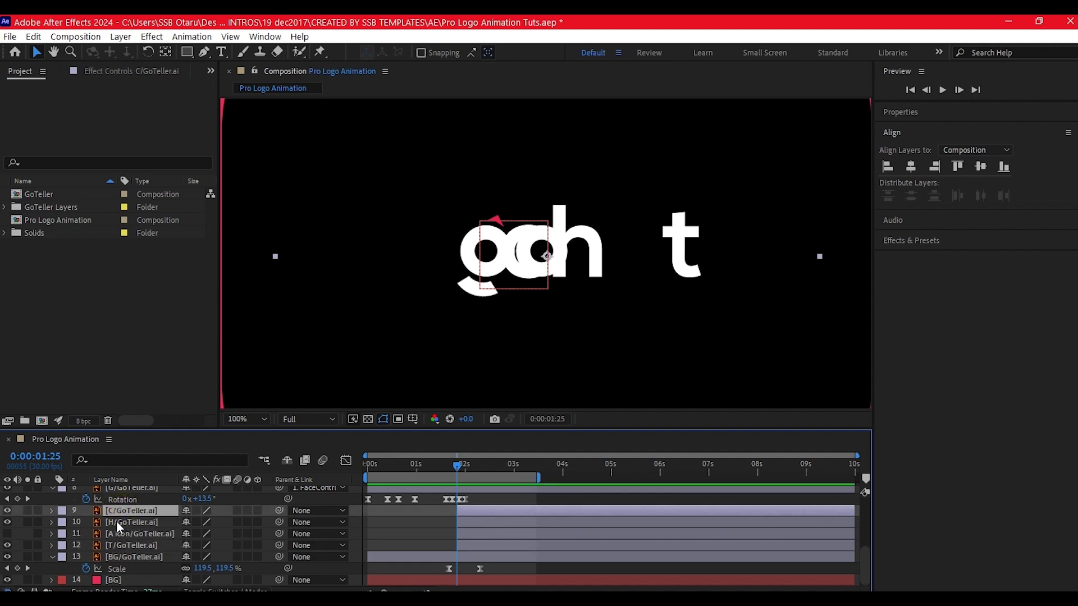
pyautogui.keyDown('ctrl'); pyautogui.click(116, 521); pyautogui.keyUp('ctrl')
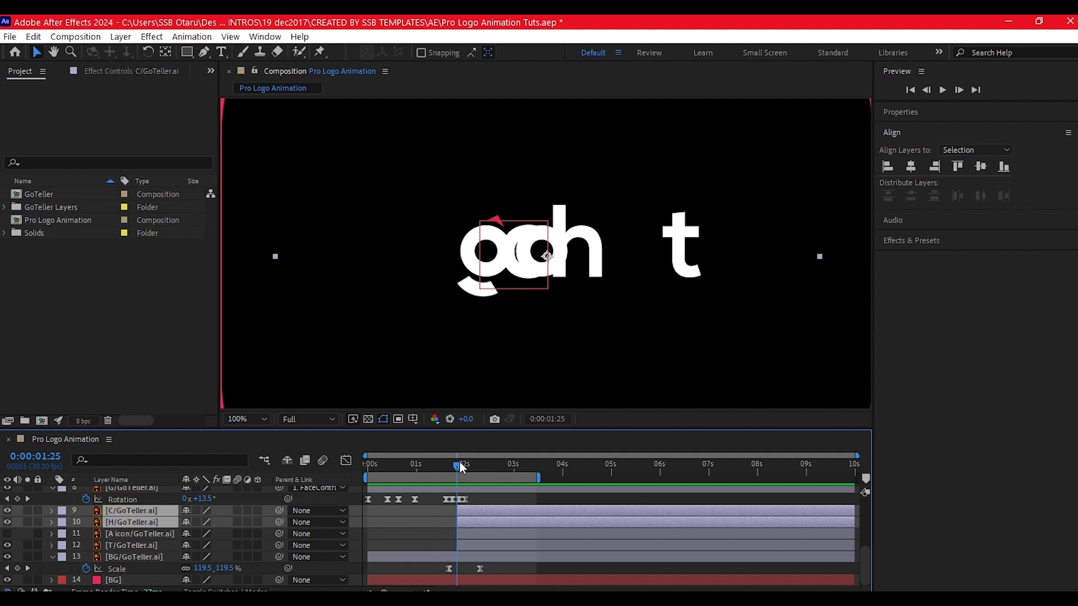
pyautogui.moveTo(460, 467); pyautogui.dragTo(482, 467)
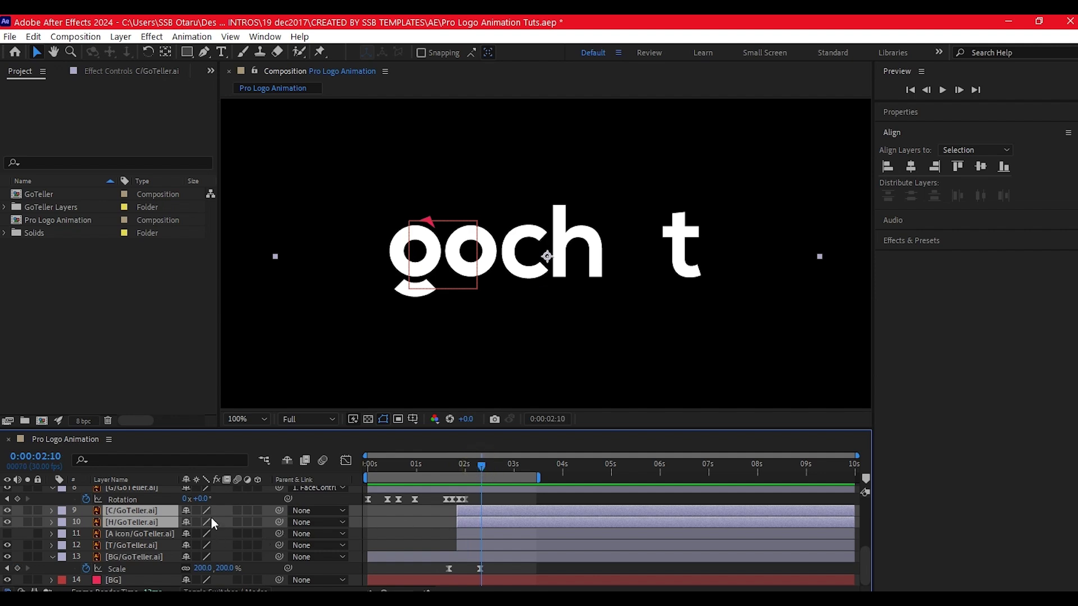
# - Set Position and Opacity keyframes for the c and t letters at 2:10
pyautogui.press('p')
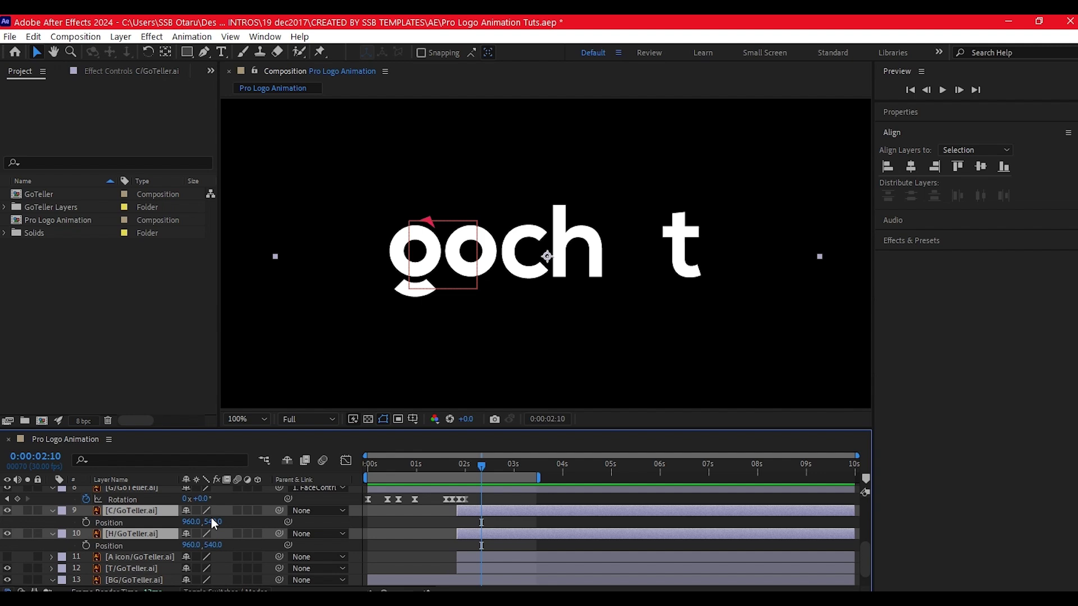
pyautogui.click(87, 521)
pyautogui.click(90, 542)
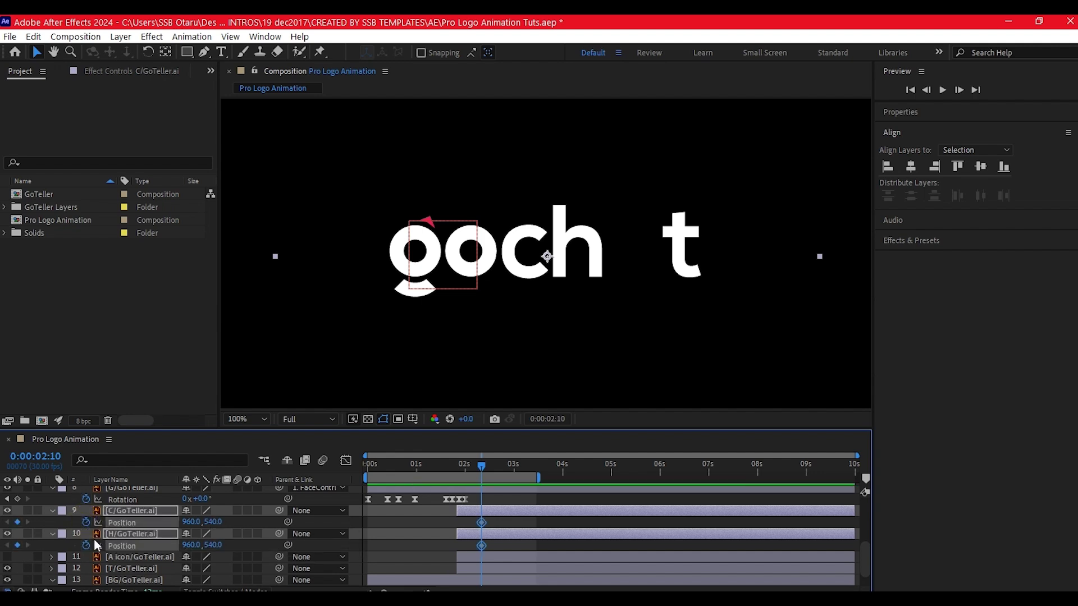
pyautogui.hotkey('shift', 't')
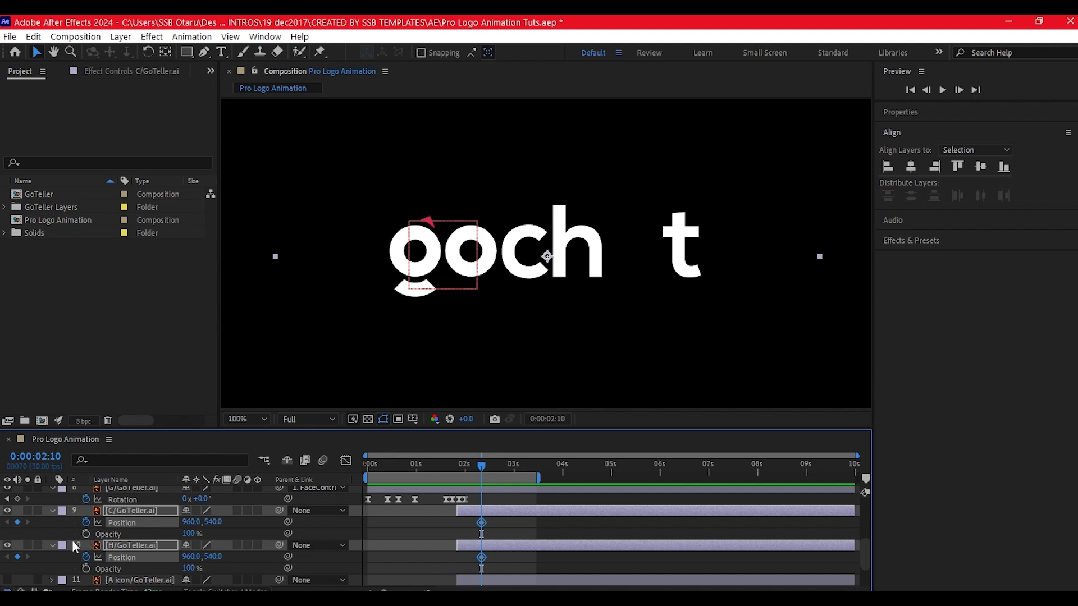
pyautogui.click(86, 534)
pyautogui.click(86, 569)
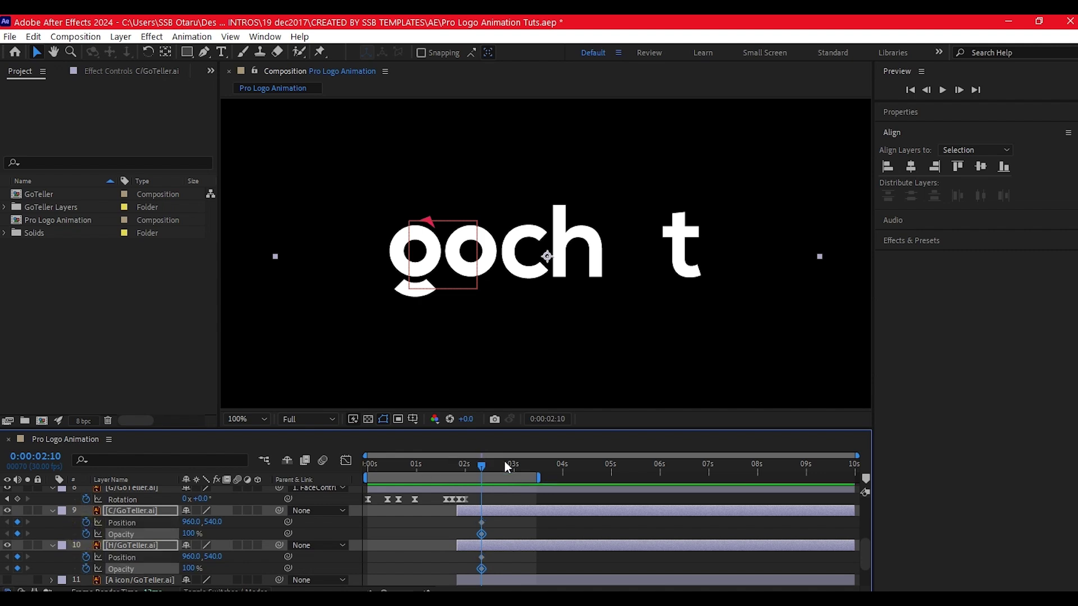
# - At 1:28, tuck the c and t behind the h and fade them out
pyautogui.moveTo(481, 466); pyautogui.dragTo(460, 469)
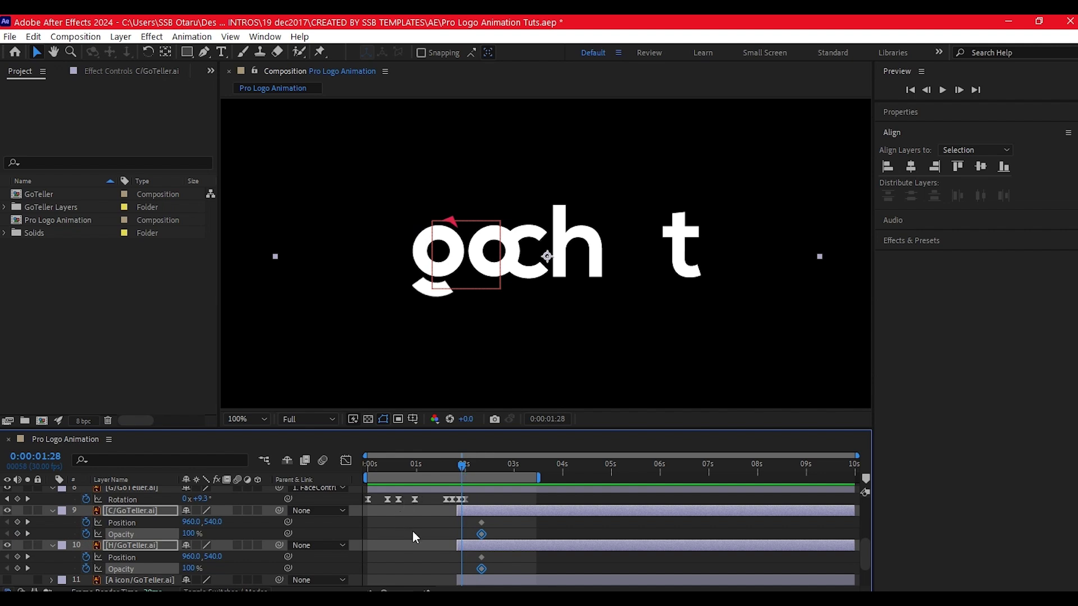
pyautogui.click(64, 529)
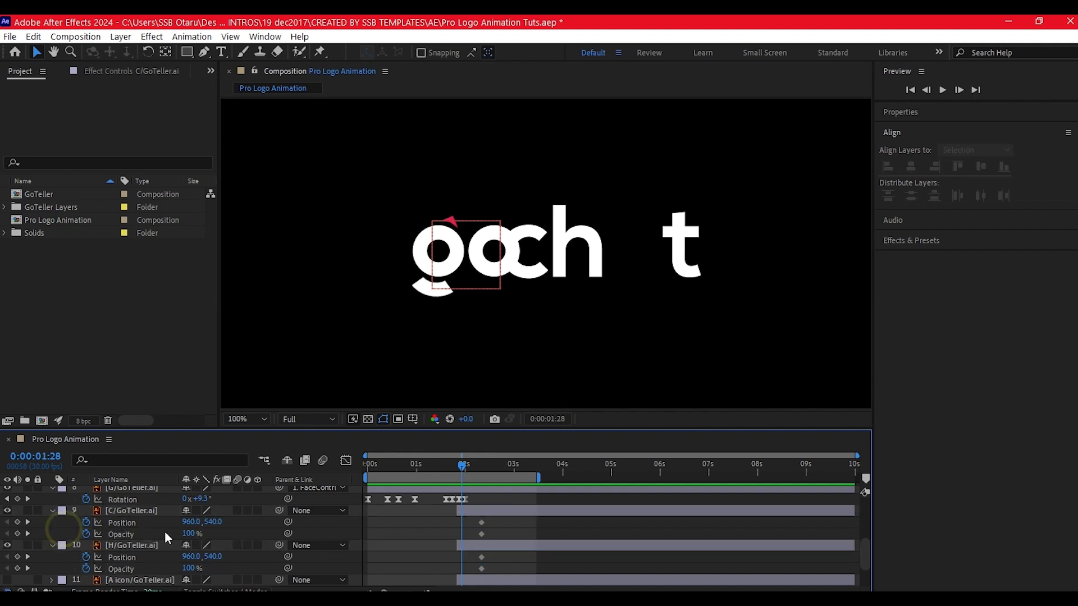
pyautogui.moveTo(183, 520); pyautogui.dragTo(228, 515)
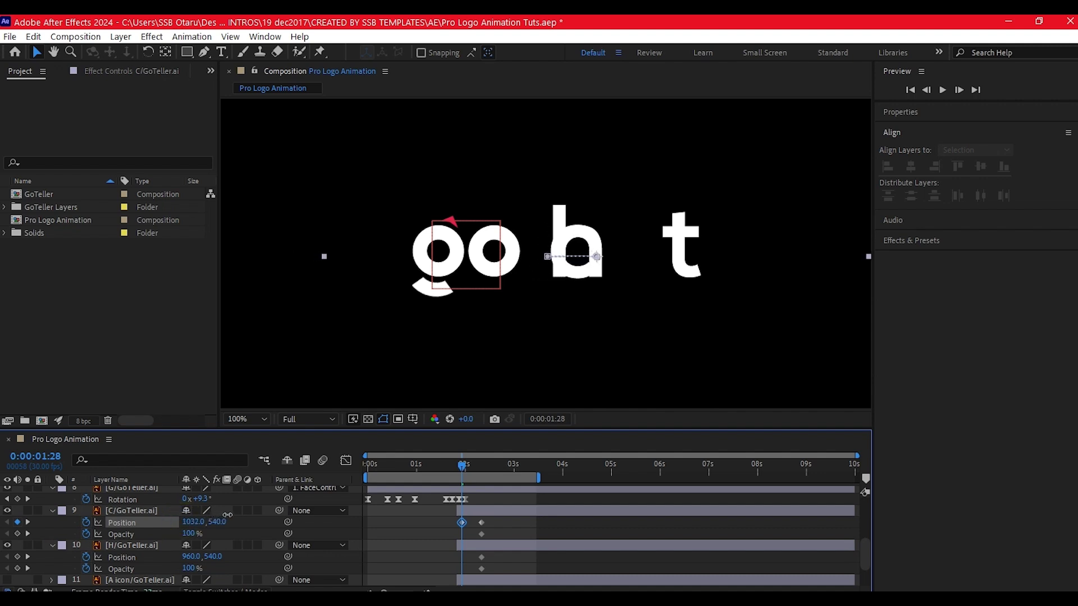
pyautogui.click(227, 514)
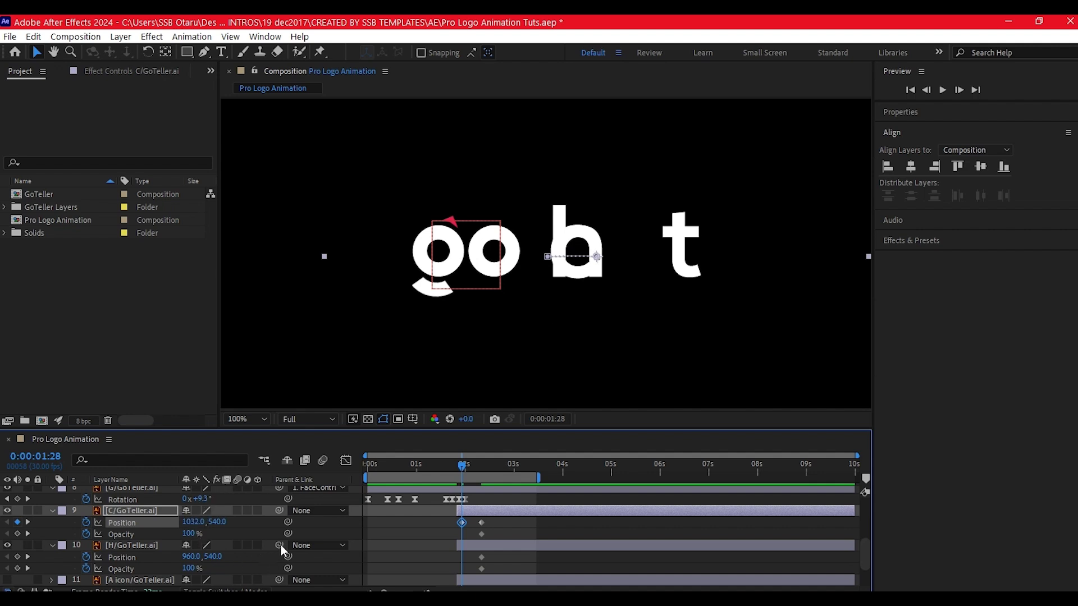
pyautogui.click(52, 545)
pyautogui.click(132, 568)
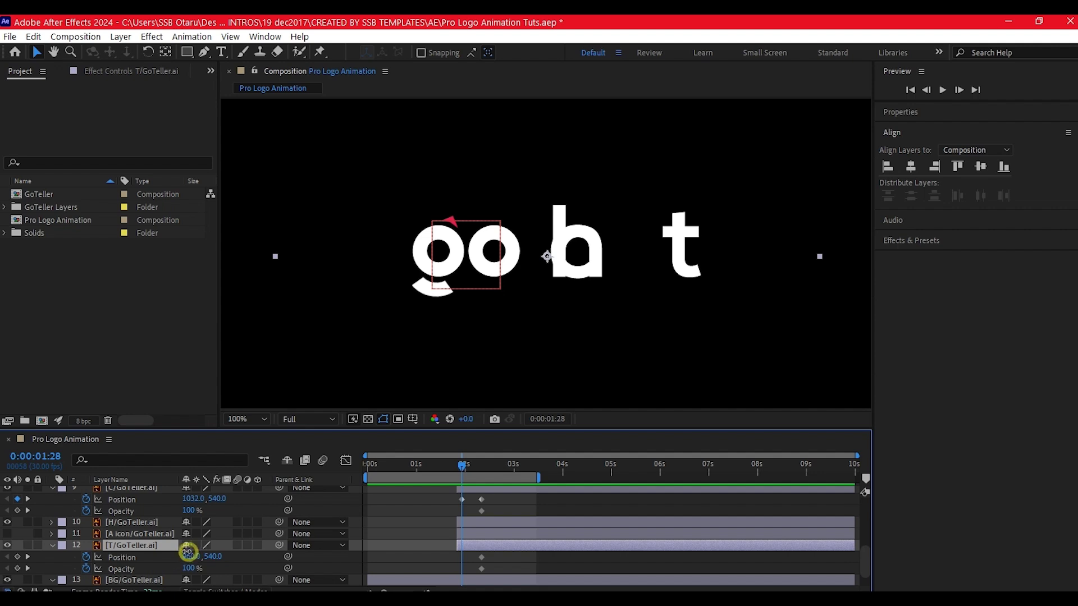
pyautogui.moveTo(190, 556); pyautogui.dragTo(84, 547)
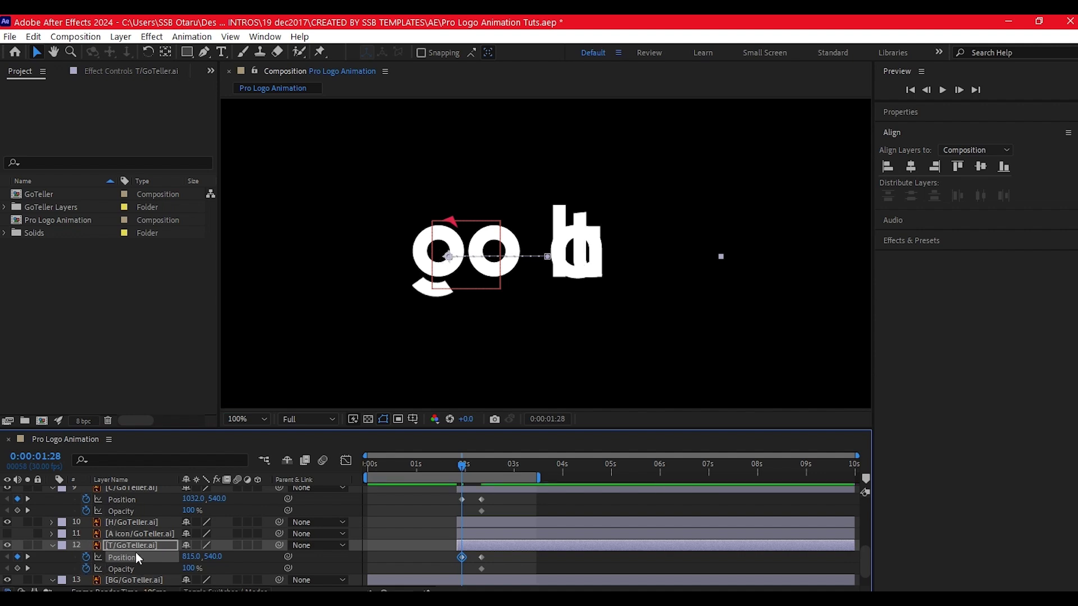
pyautogui.moveTo(187, 568); pyautogui.dragTo(91, 521)
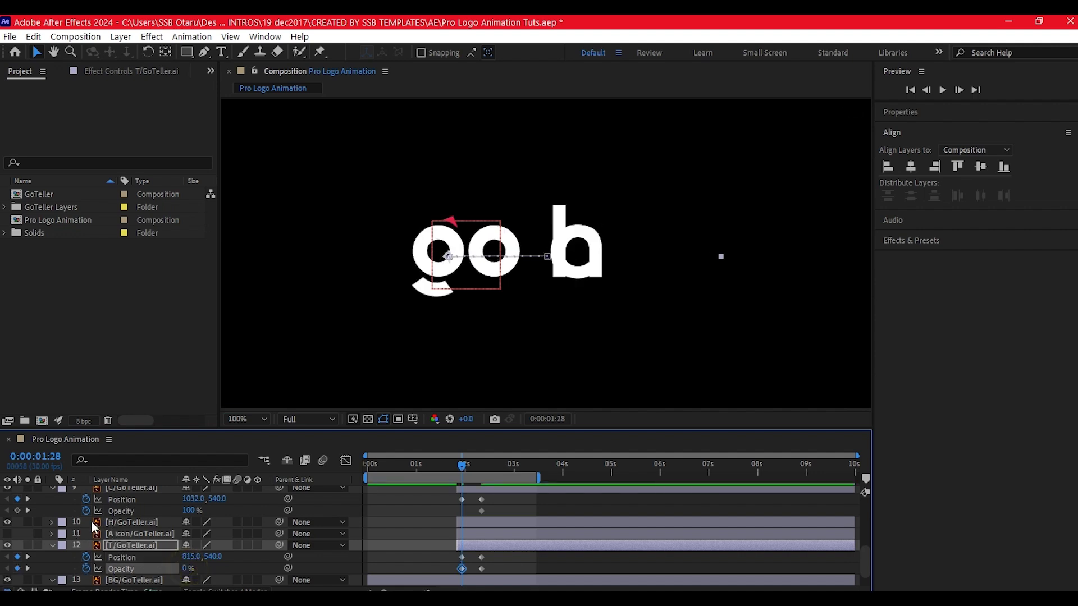
pyautogui.moveTo(187, 510); pyautogui.dragTo(133, 510)
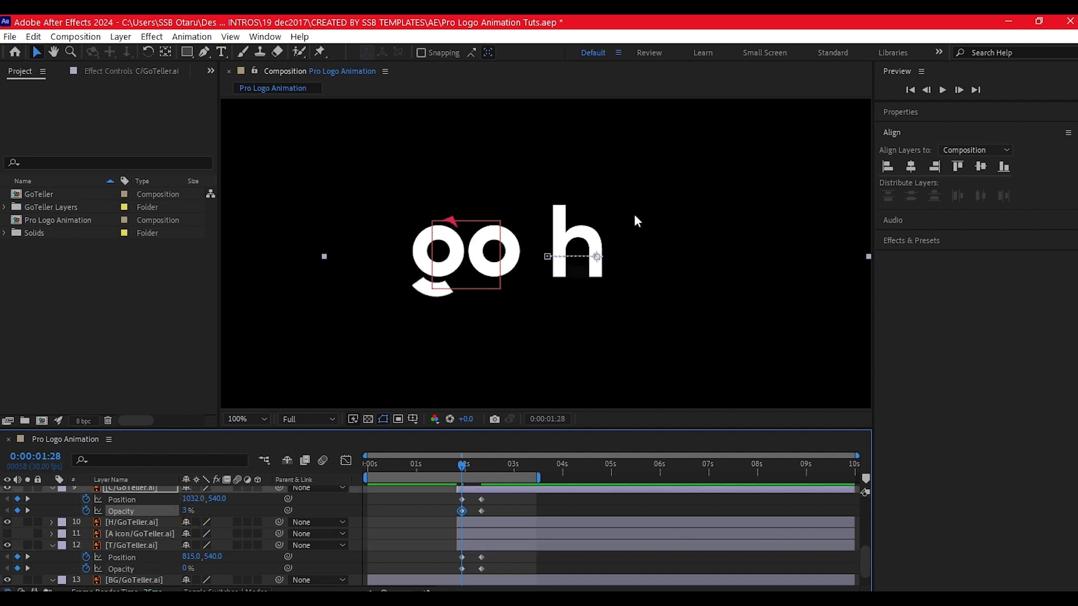
# - Ease all the new letter keyframes with F9 and preview the animation
pyautogui.click(414, 560)
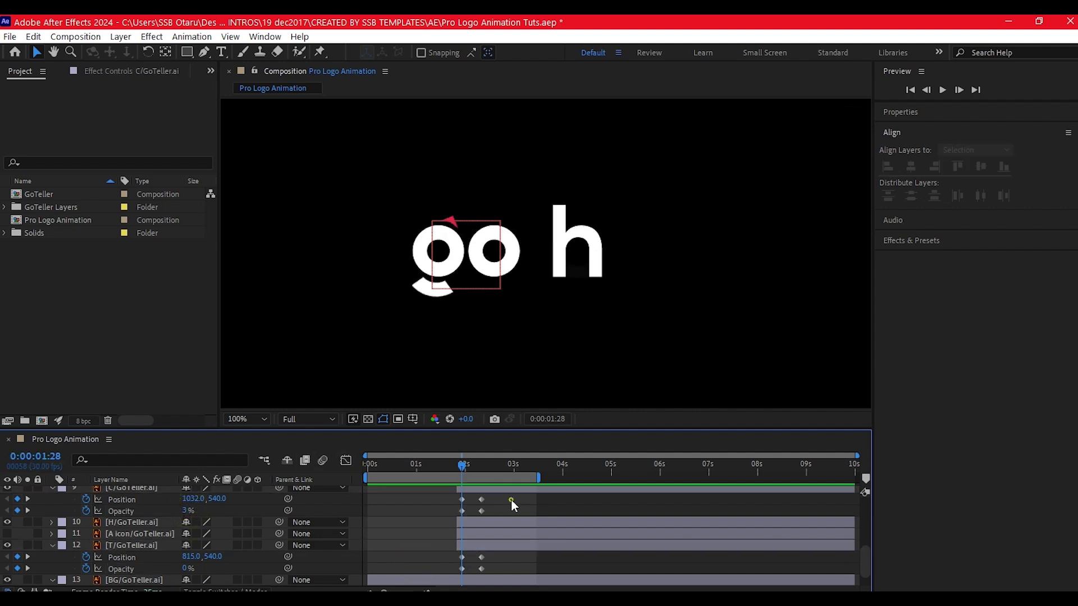
pyautogui.moveTo(511, 500); pyautogui.dragTo(408, 568)
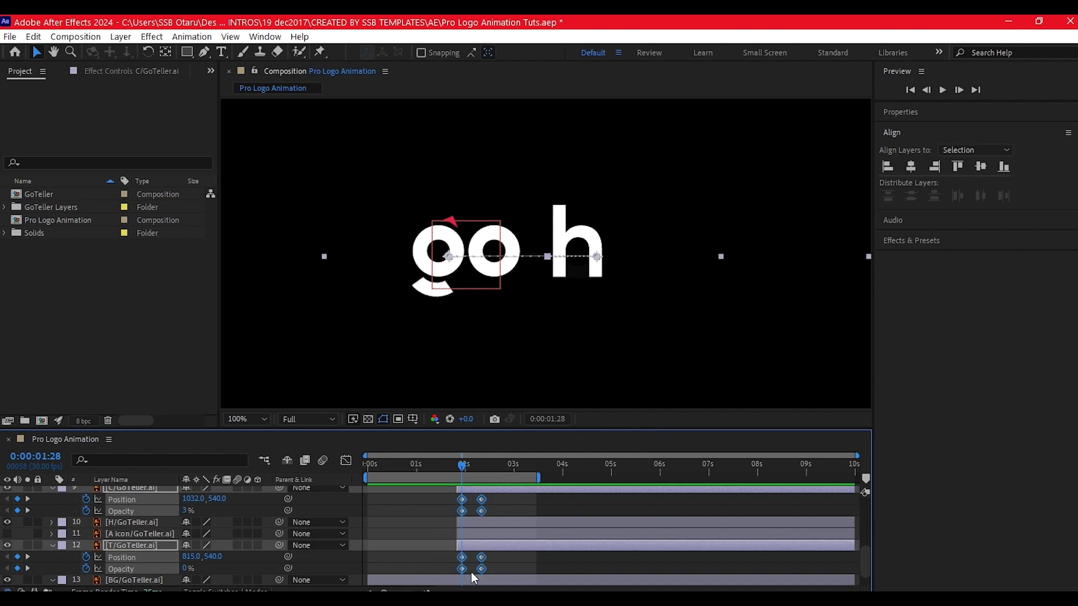
pyautogui.press('F9')
pyautogui.moveTo(507, 466); pyautogui.dragTo(349, 470)
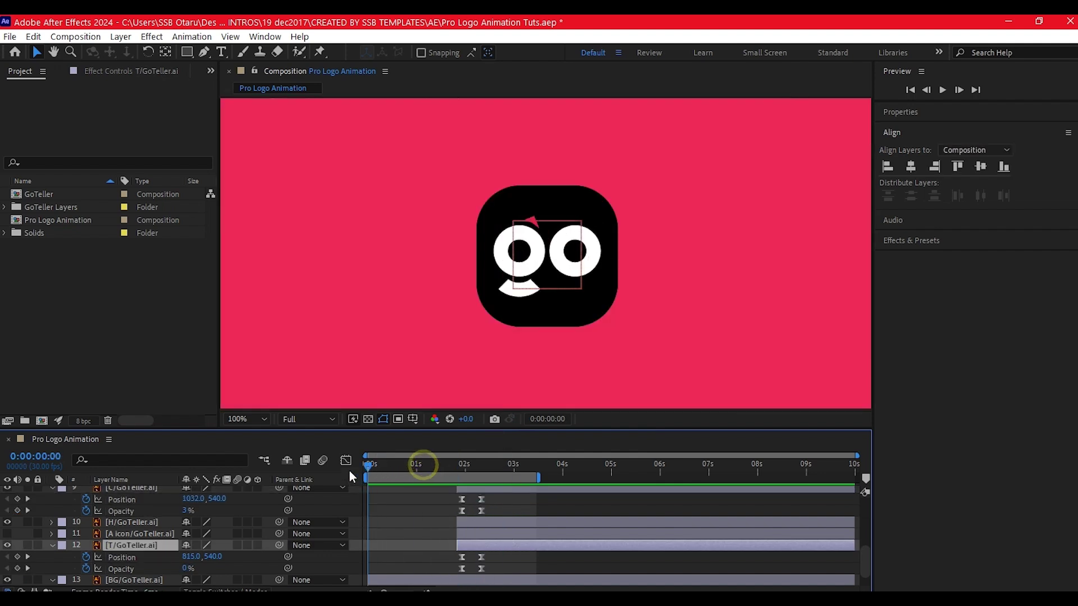
pyautogui.press('space')
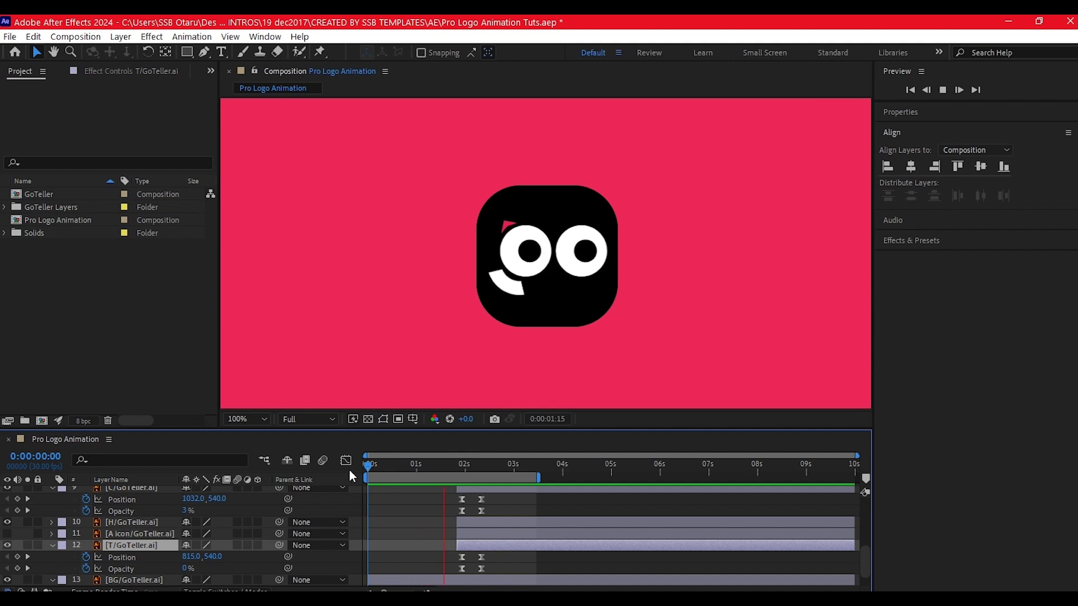
pyautogui.click(408, 531)
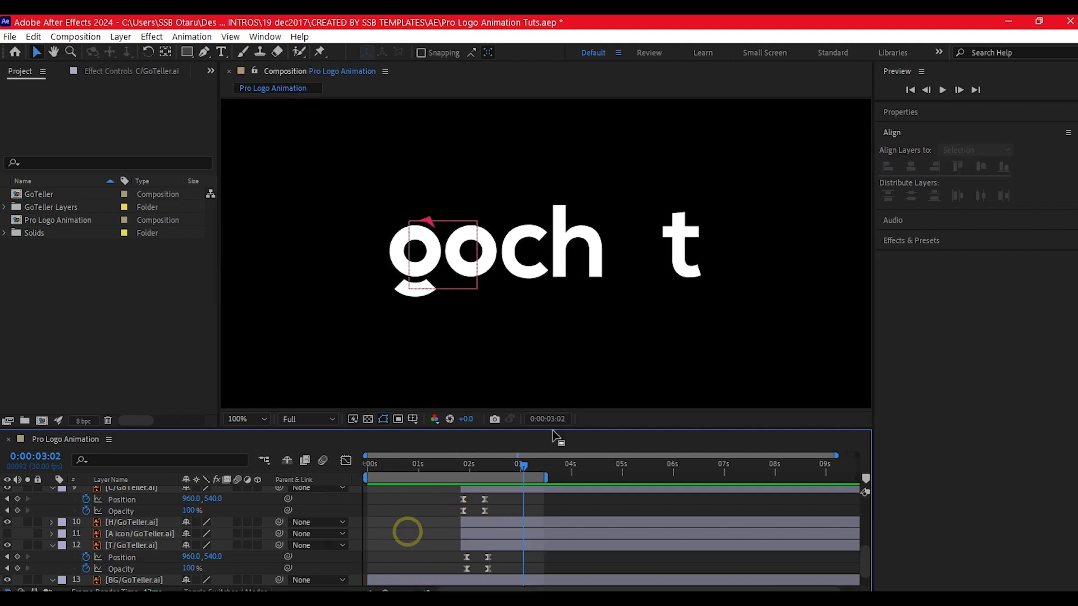
# - Move the t's end Position keyframe later to 0:00:03:03
pyautogui.scroll(-2, 491, 518)
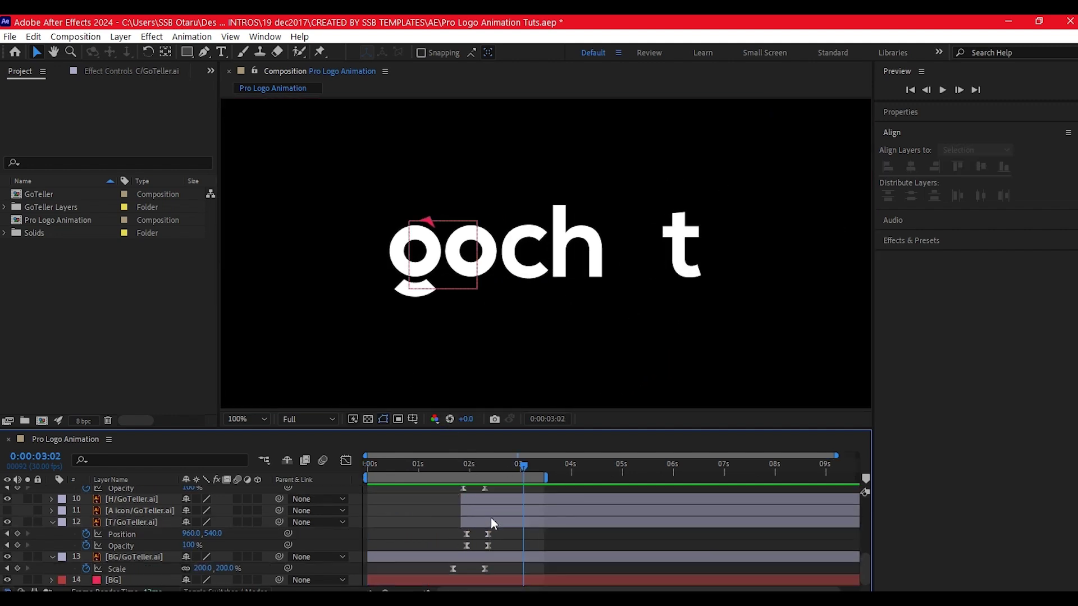
pyautogui.click(489, 532)
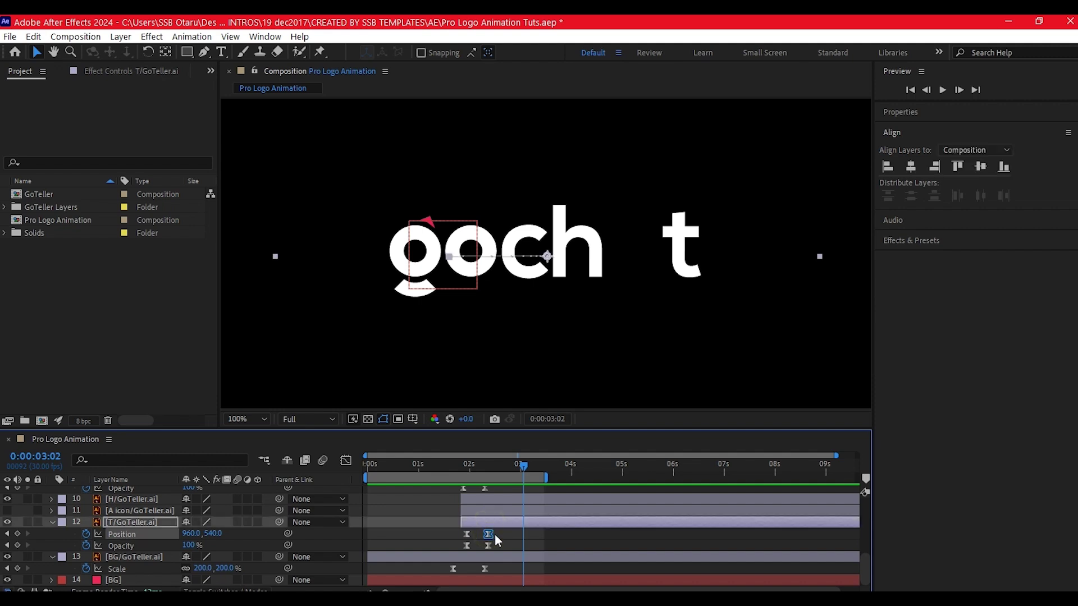
pyautogui.moveTo(488, 534); pyautogui.dragTo(538, 540)
# - Hold the t at 876.3 from 2:11 to 2:29, pushing its final 960 keyframe later
pyautogui.moveTo(525, 467); pyautogui.dragTo(485, 469)
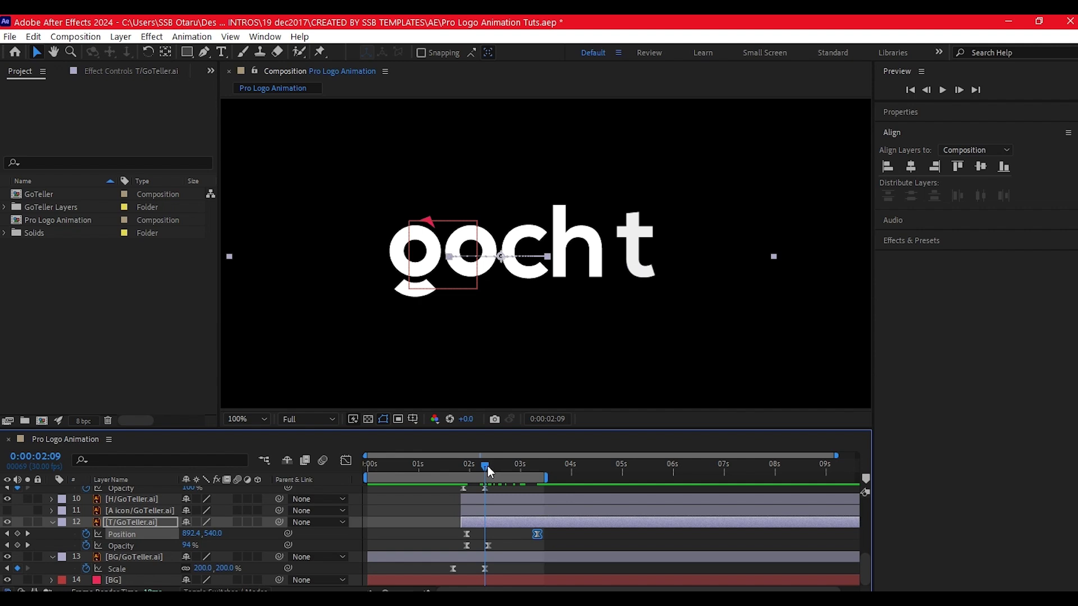
pyautogui.moveTo(489, 462); pyautogui.dragTo(490, 462)
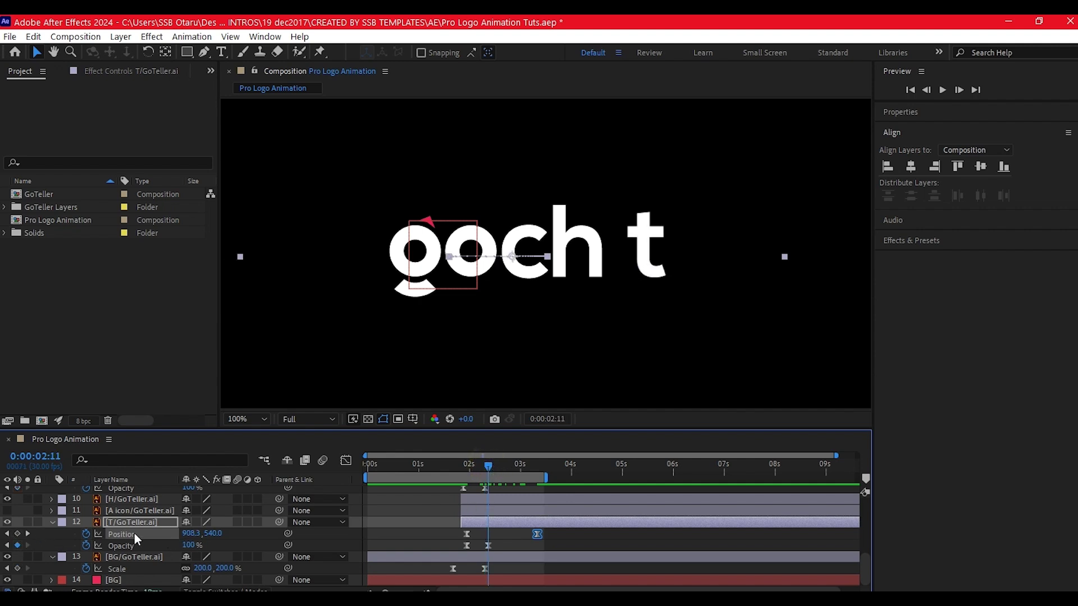
pyautogui.moveTo(188, 532); pyautogui.dragTo(170, 535)
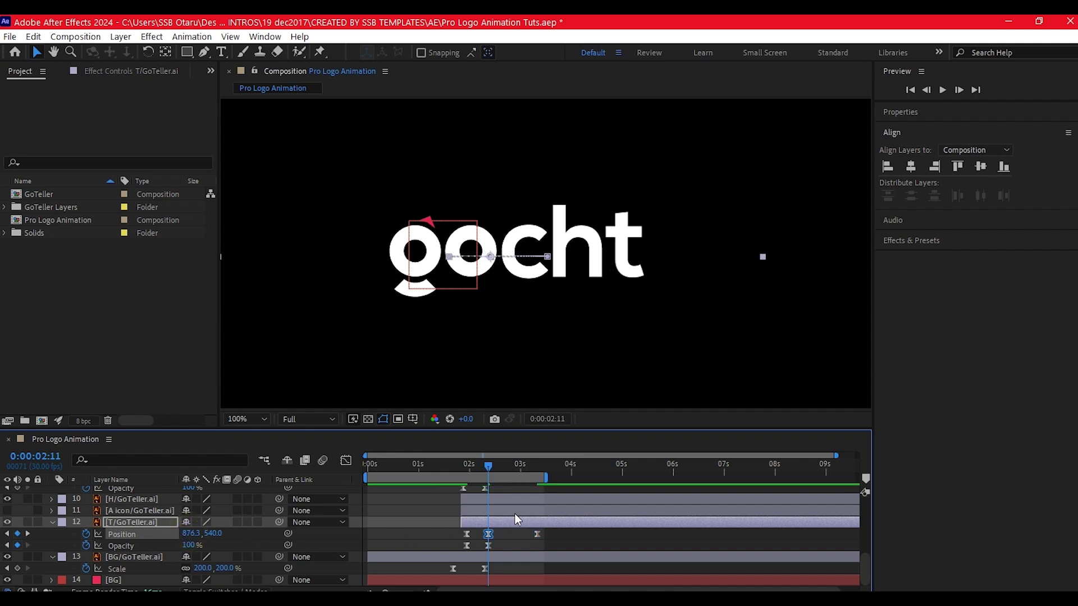
pyautogui.click(519, 468)
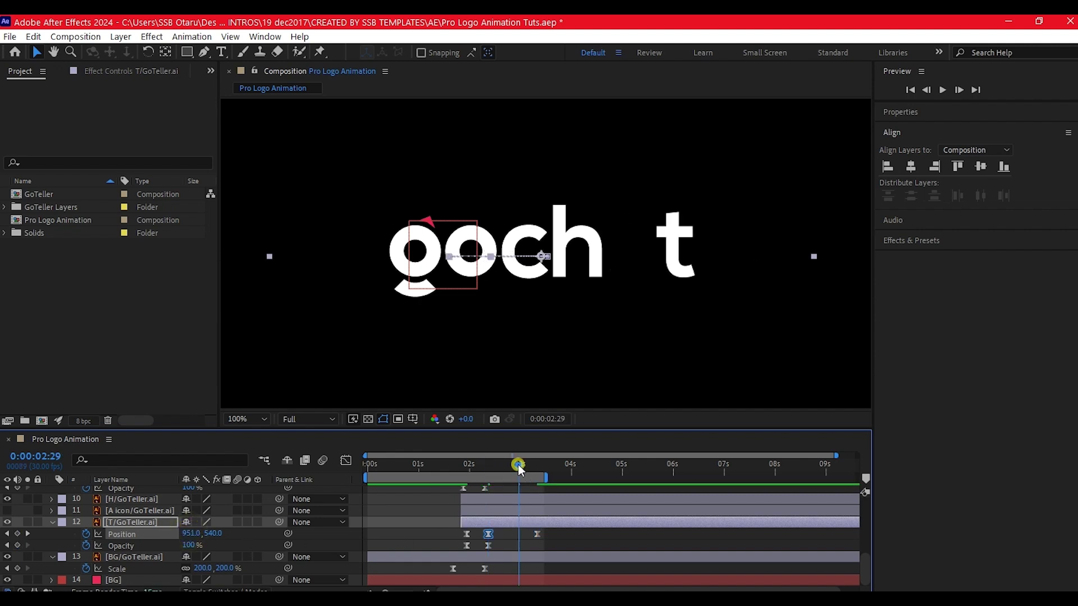
pyautogui.click(489, 536)
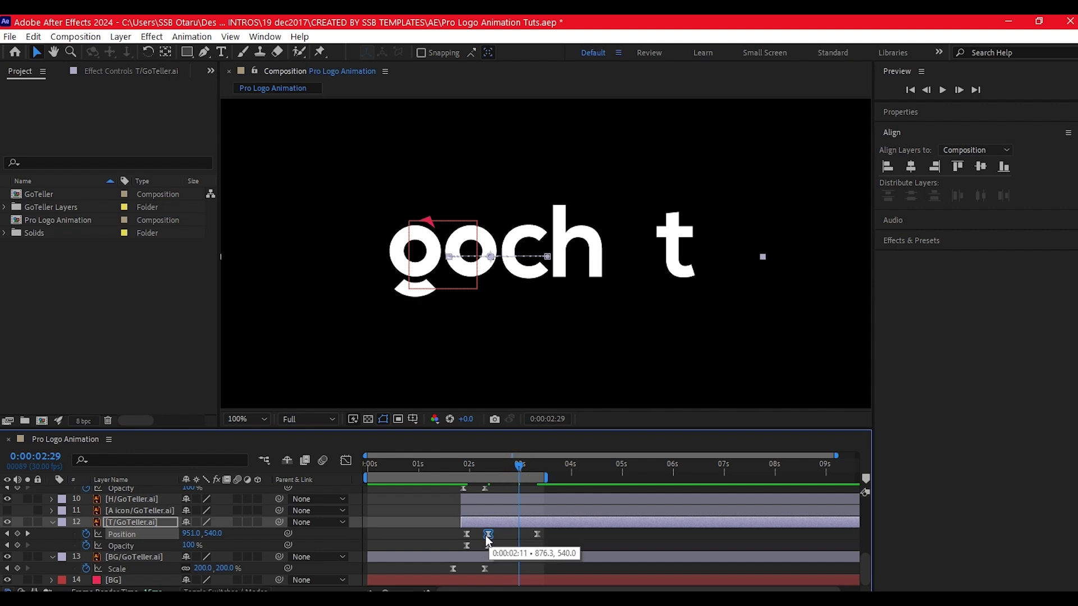
pyautogui.hotkey('ctrl', 'v')
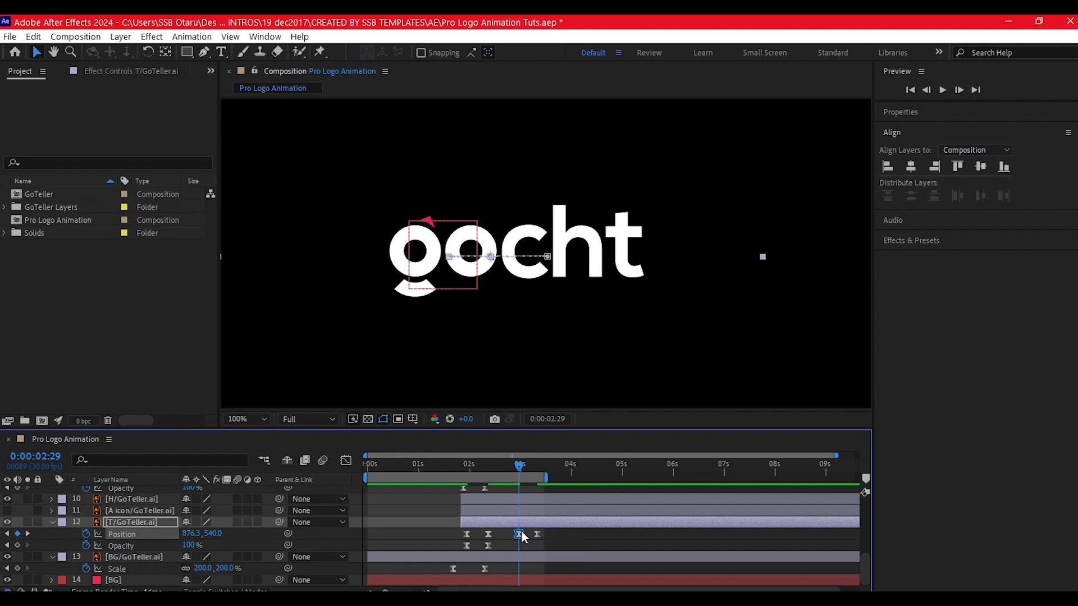
pyautogui.moveTo(537, 533); pyautogui.dragTo(550, 534)
pyautogui.click(393, 540)
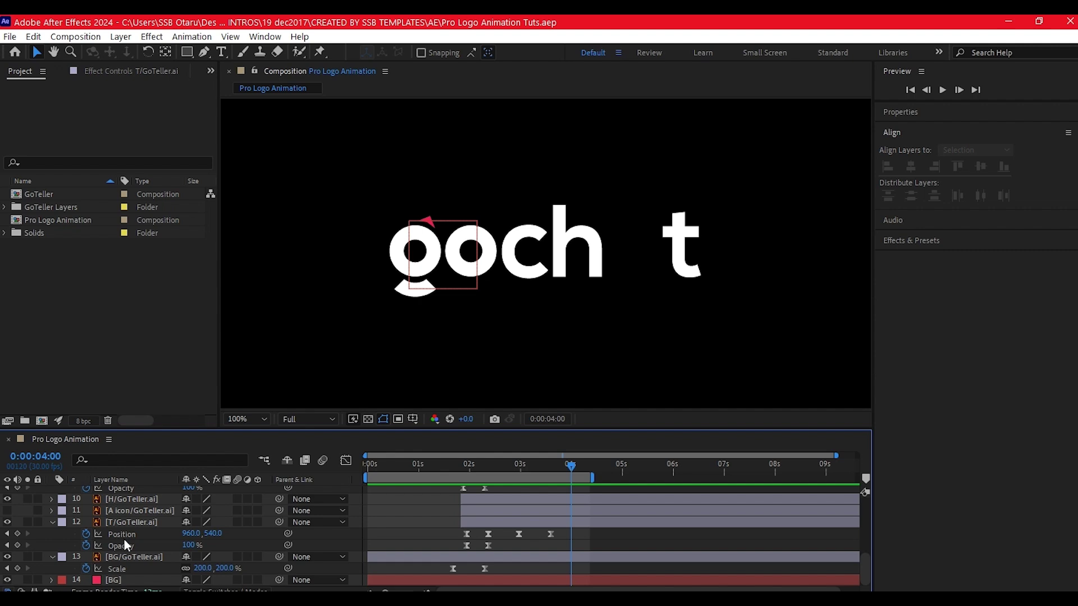
# - Show the A icon layer and start a Scale keyframe just past three seconds
pyautogui.click(115, 511)
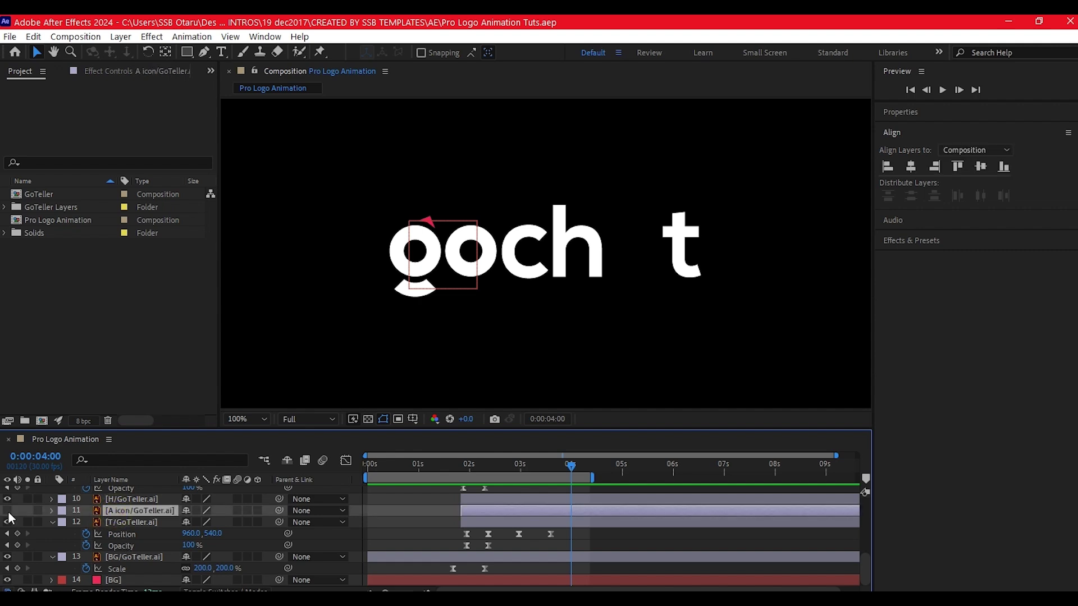
pyautogui.click(8, 511)
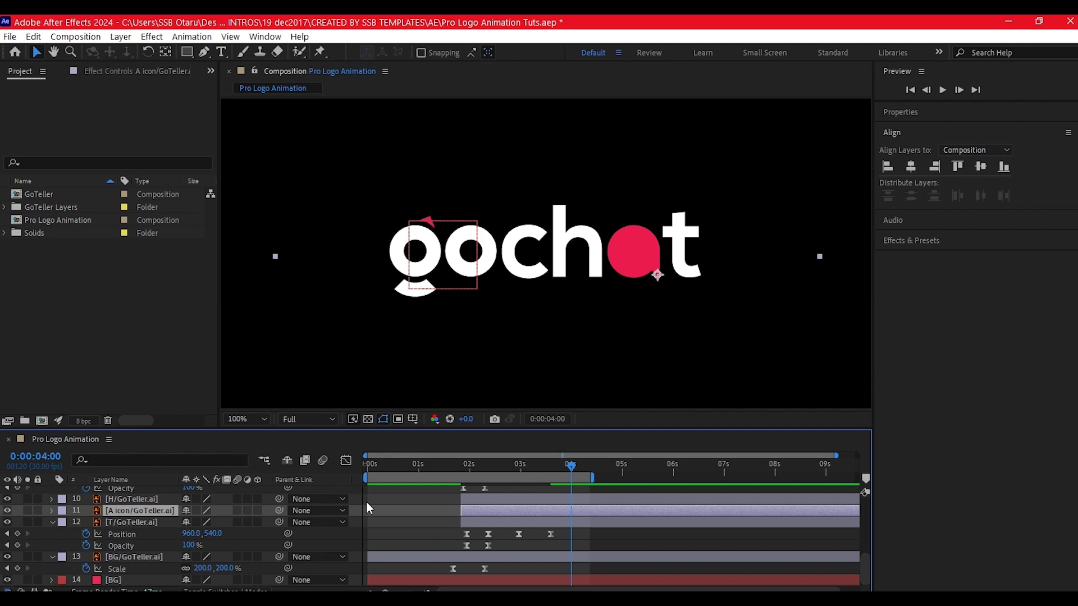
pyautogui.press('s')
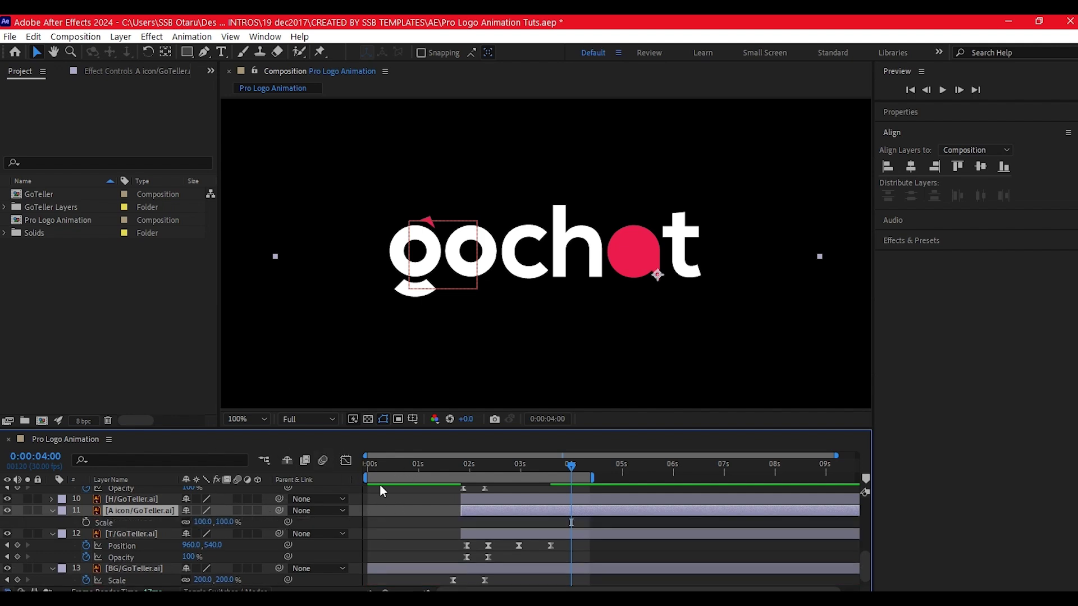
pyautogui.moveTo(465, 463); pyautogui.dragTo(532, 455)
pyautogui.moveTo(533, 456); pyautogui.dragTo(554, 450)
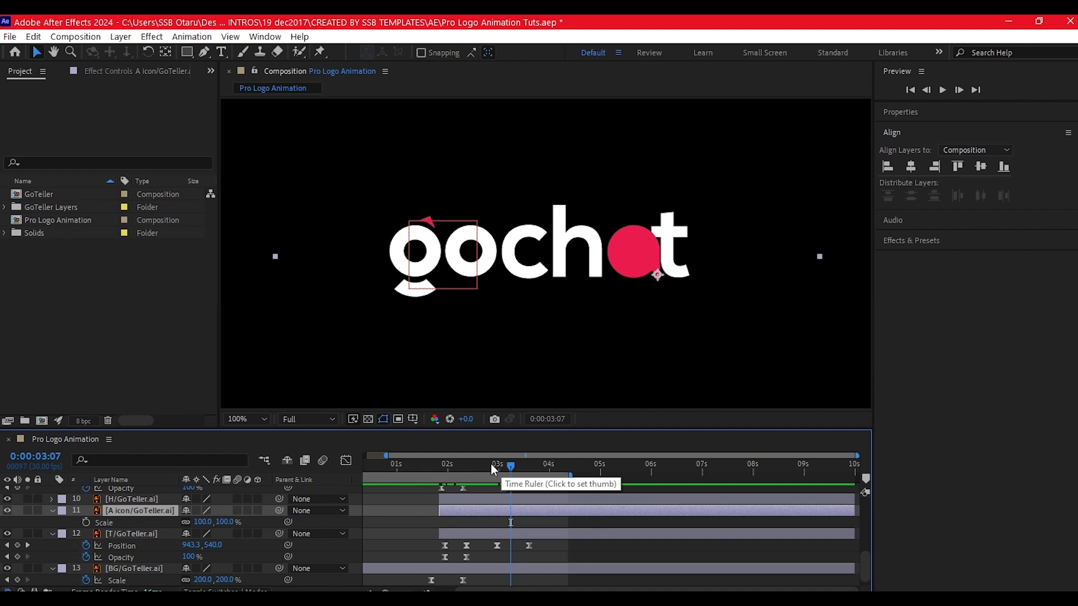
pyautogui.moveTo(510, 466); pyautogui.dragTo(517, 471)
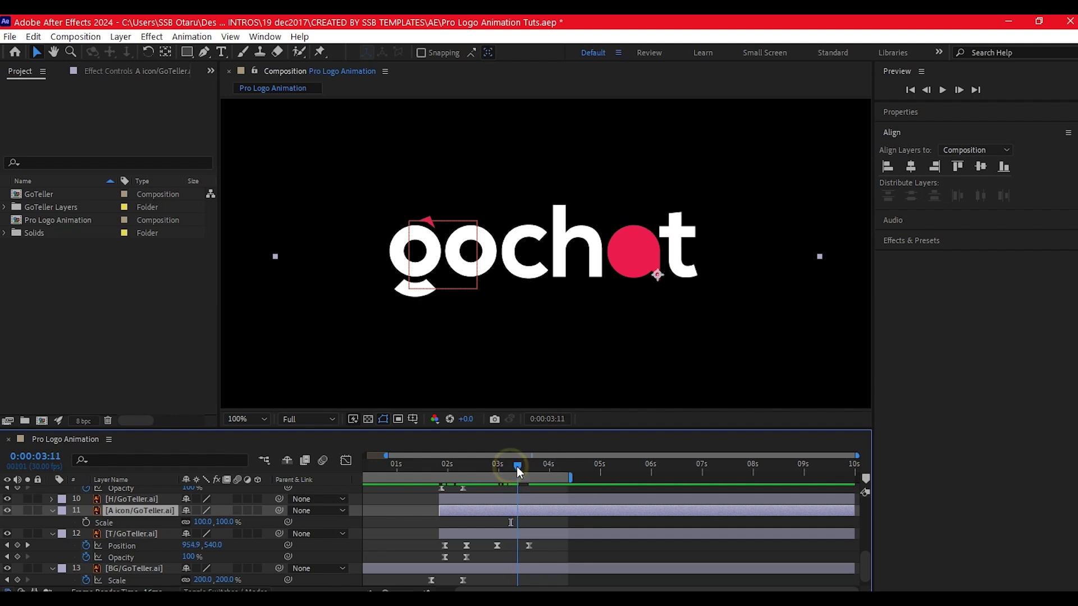
pyautogui.click(85, 522)
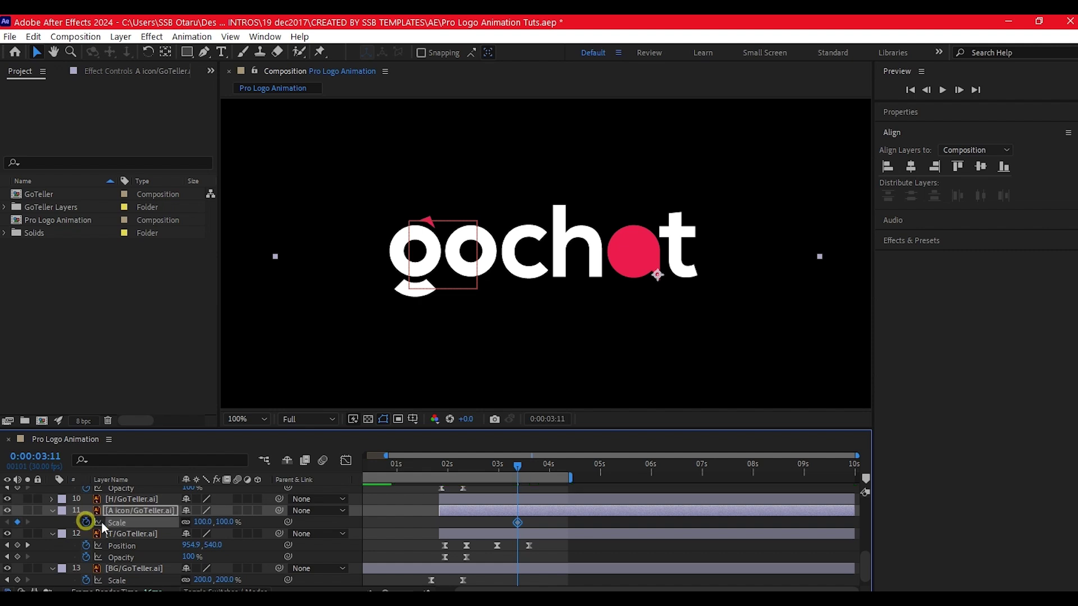
# - Key the circle's Scale at 0% at 2:22 and overshoot to about 111.5%
pyautogui.moveTo(517, 464); pyautogui.dragTo(485, 469)
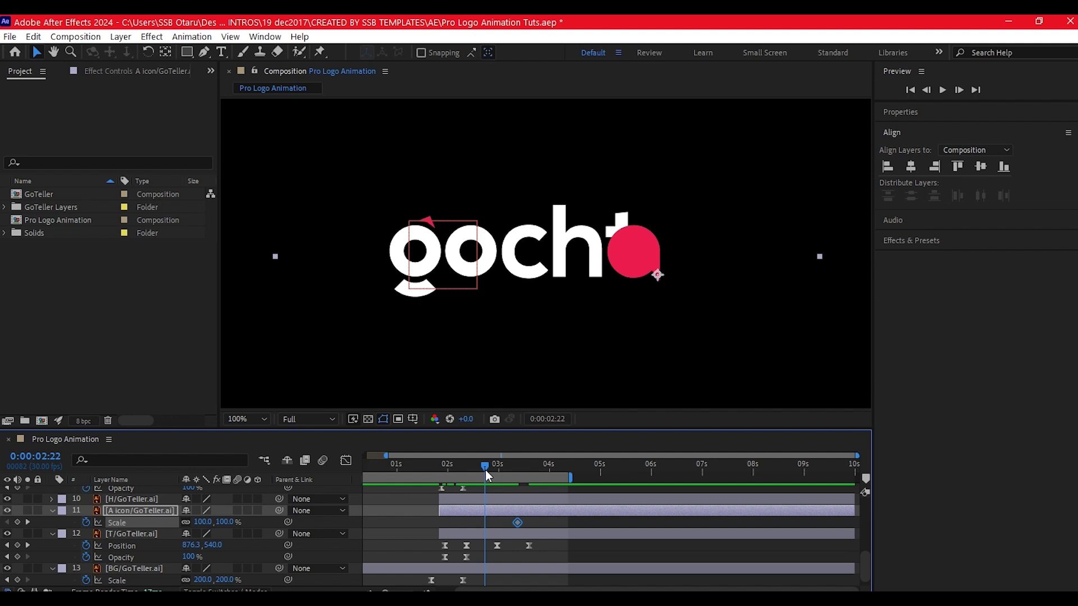
pyautogui.click(202, 523)
pyautogui.write('0')
pyautogui.press('Return')
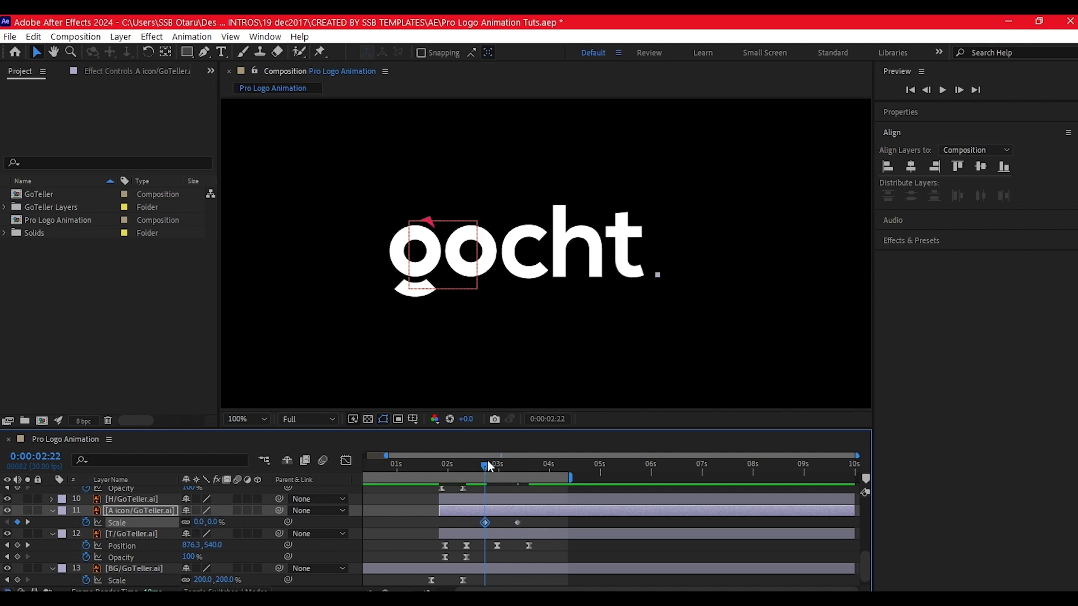
pyautogui.moveTo(487, 466); pyautogui.dragTo(510, 468)
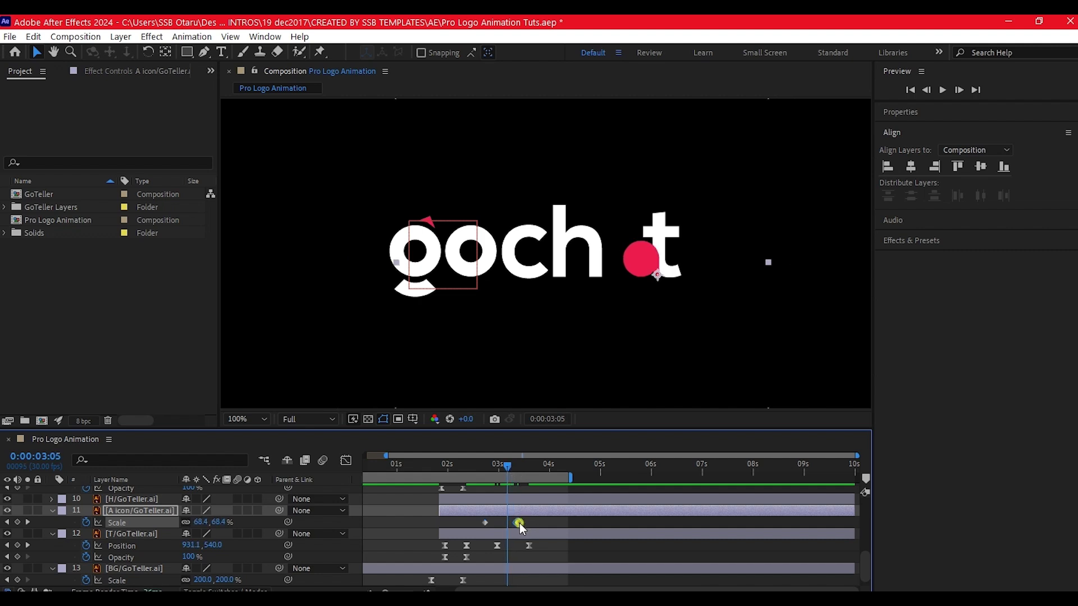
pyautogui.moveTo(519, 523); pyautogui.dragTo(525, 523)
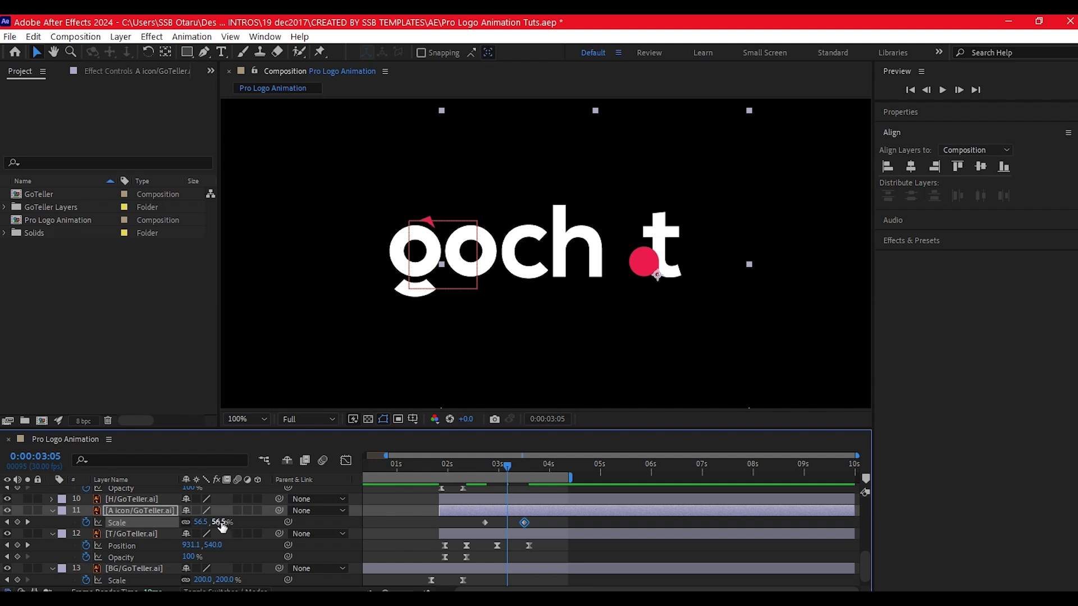
pyautogui.moveTo(215, 522); pyautogui.dragTo(282, 517)
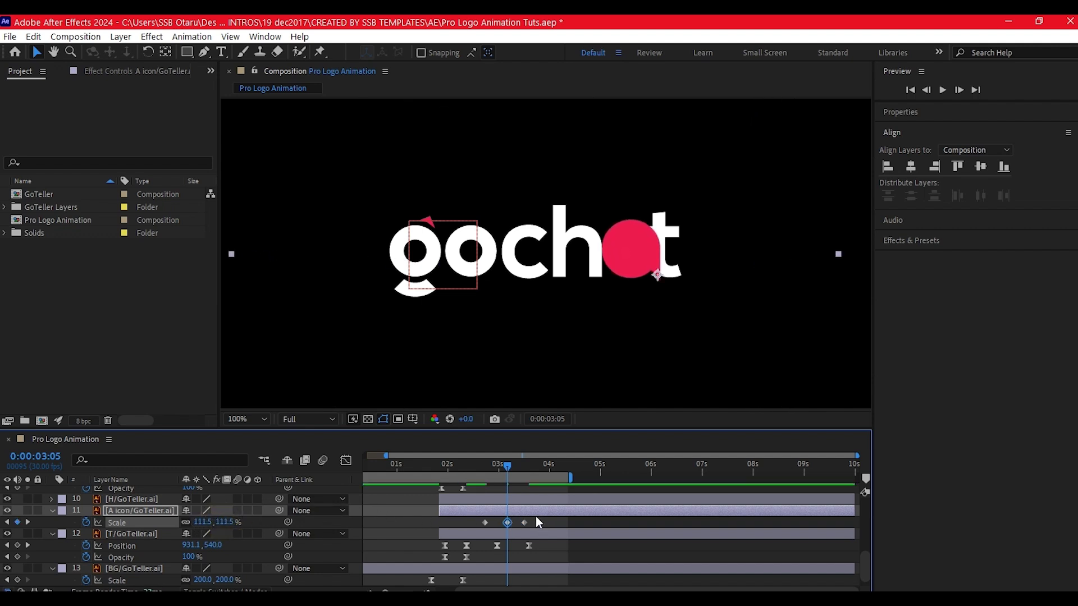
# - Apply Easy Ease to all three Scale keyframes and preview the pop
pyautogui.moveTo(535, 521); pyautogui.dragTo(483, 531)
pyautogui.rightClick(485, 523)
pyautogui.moveTo(529, 514)
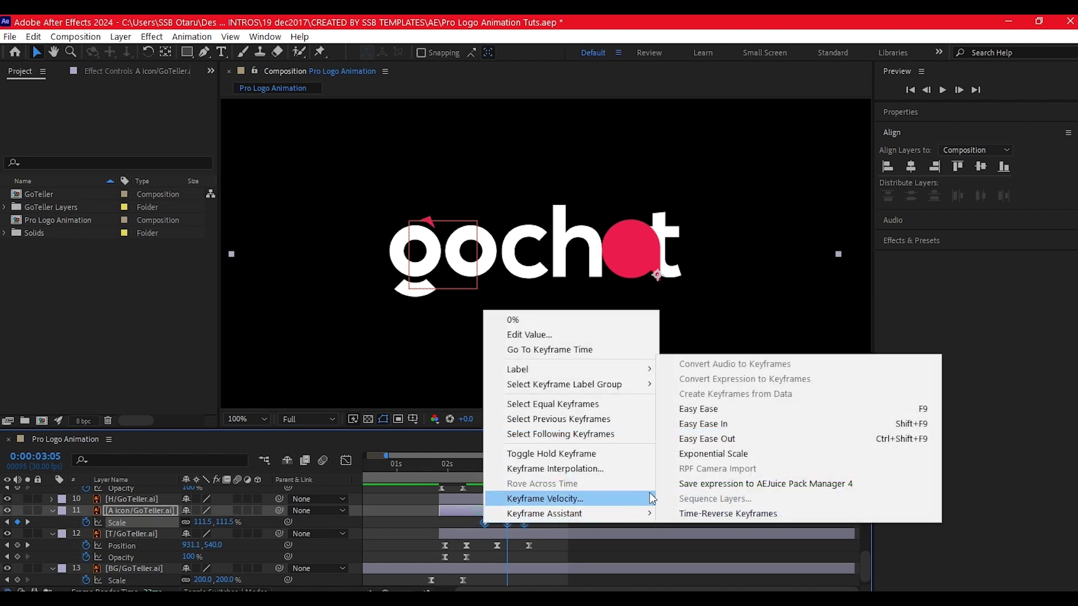
pyautogui.click(687, 409)
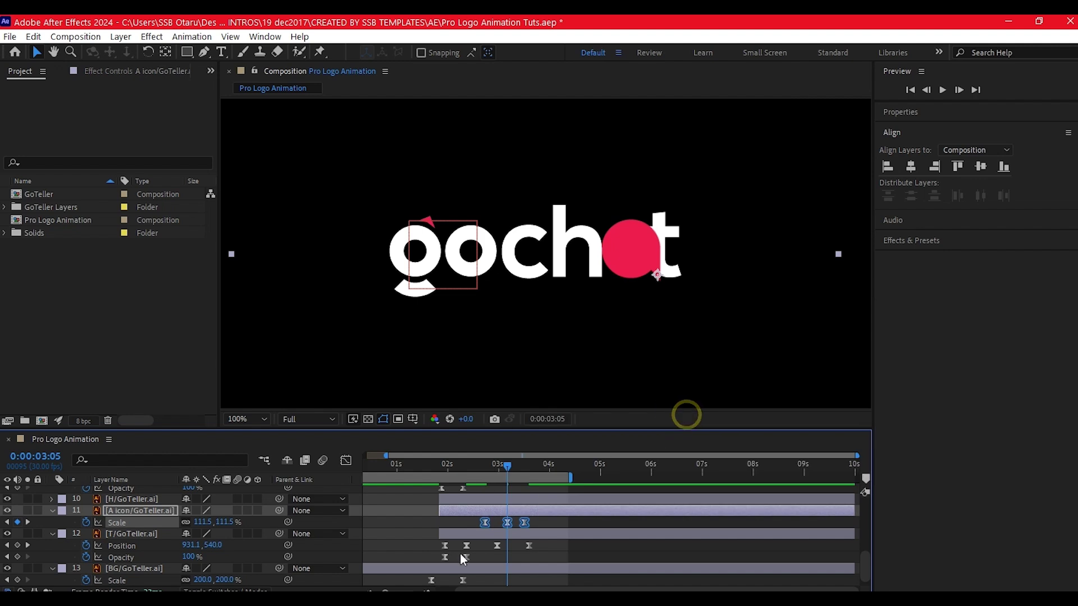
pyautogui.press('space')
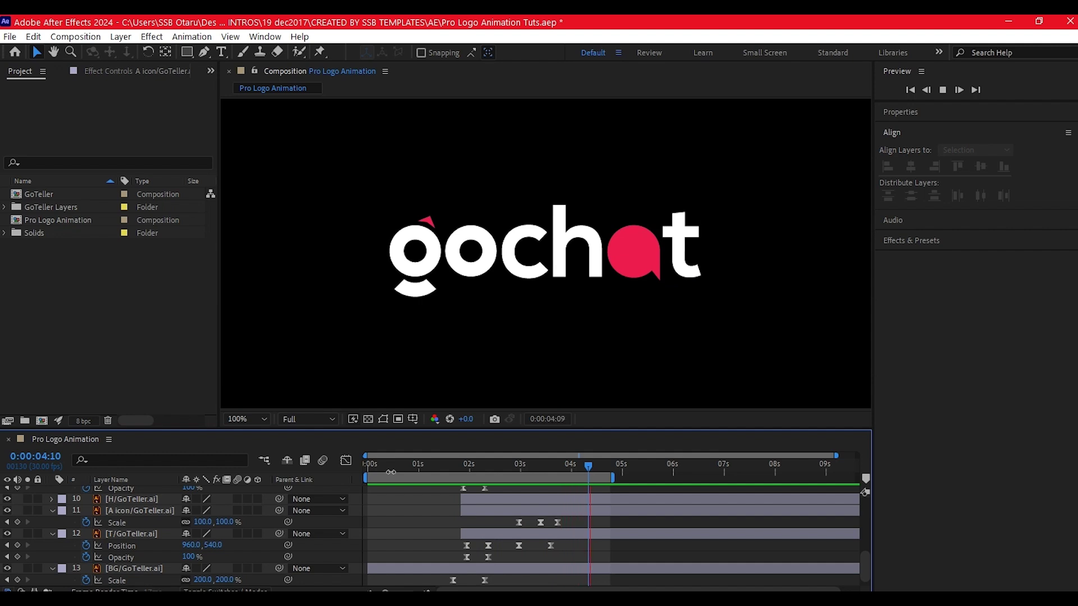
# - Stop the preview playback with the gochat wordmark complete
pyautogui.scroll(10, 130, 494)
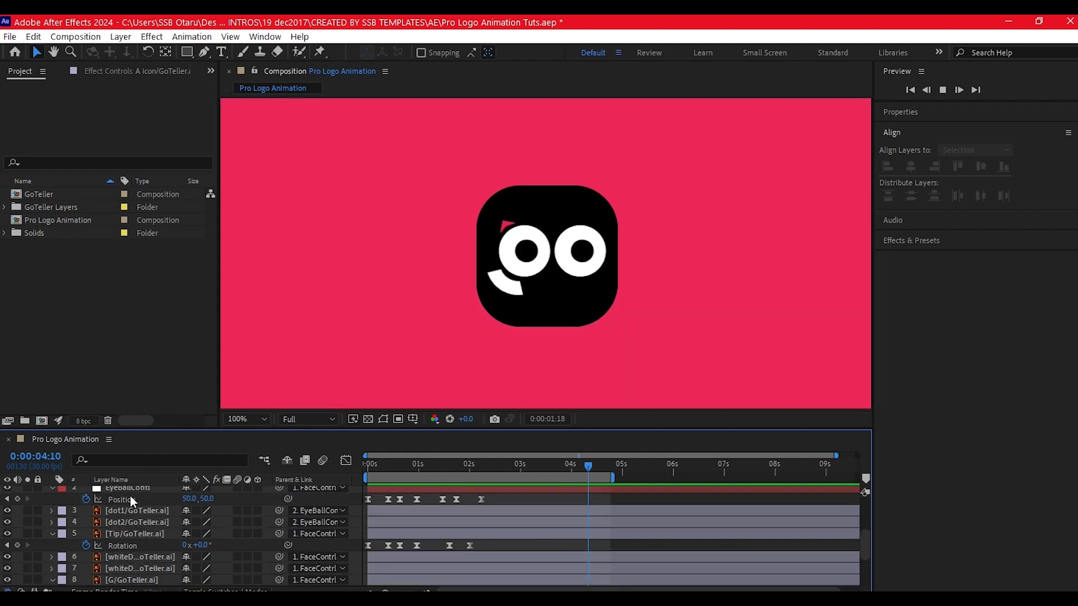
pyautogui.click(113, 494)
pyautogui.press('space')
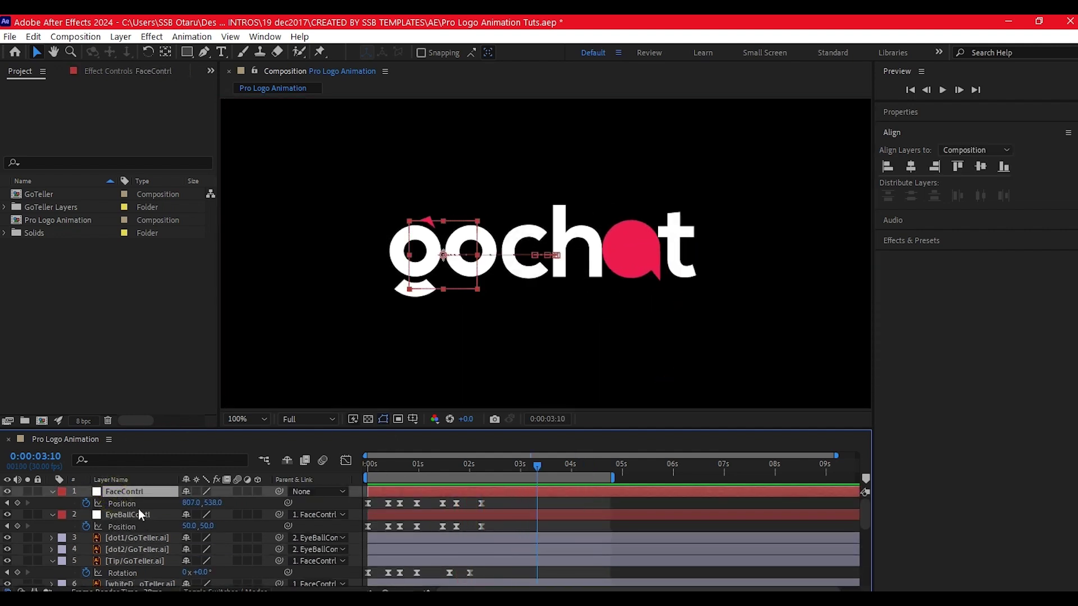
# - Select all layers except the pink [BG] background layer
pyautogui.hotkey('ctrl', 'a')
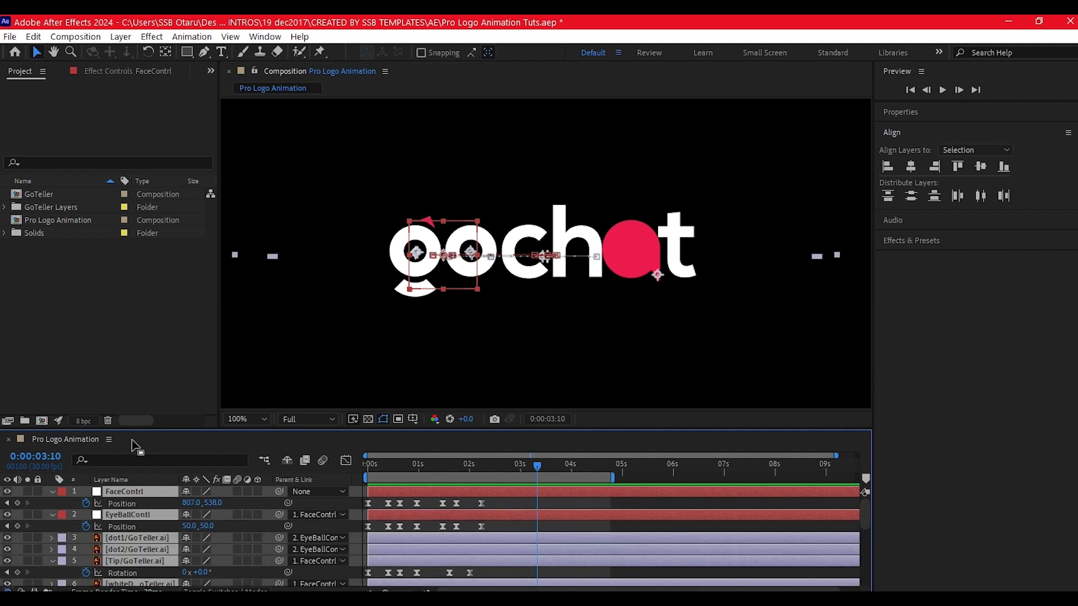
pyautogui.scroll(-5, 134, 550)
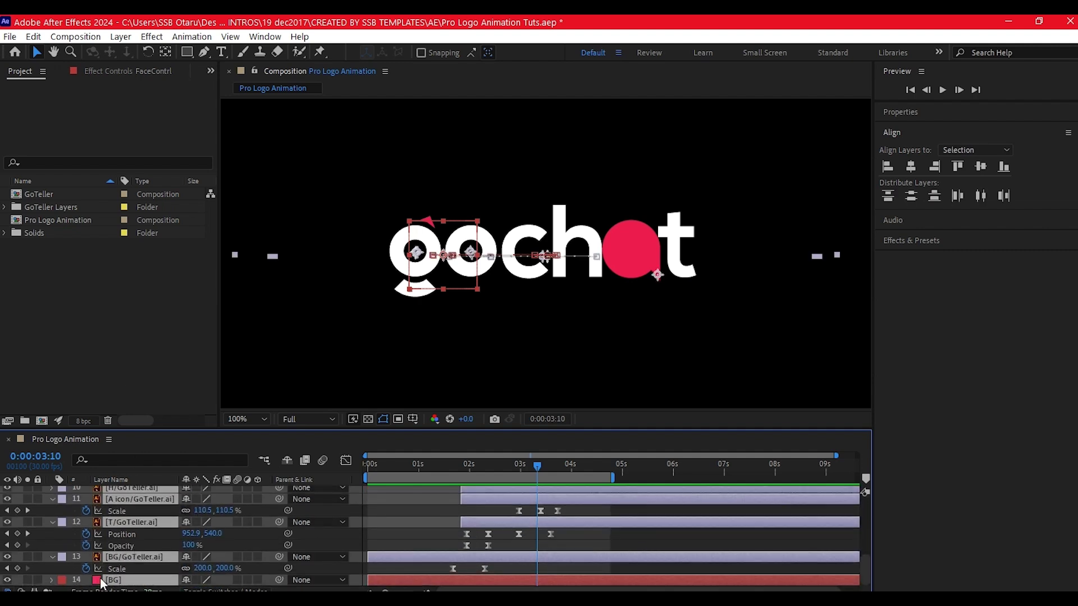
pyautogui.click(106, 578)
pyautogui.keyDown('ctrl'); pyautogui.click(115, 556); pyautogui.keyUp('ctrl')
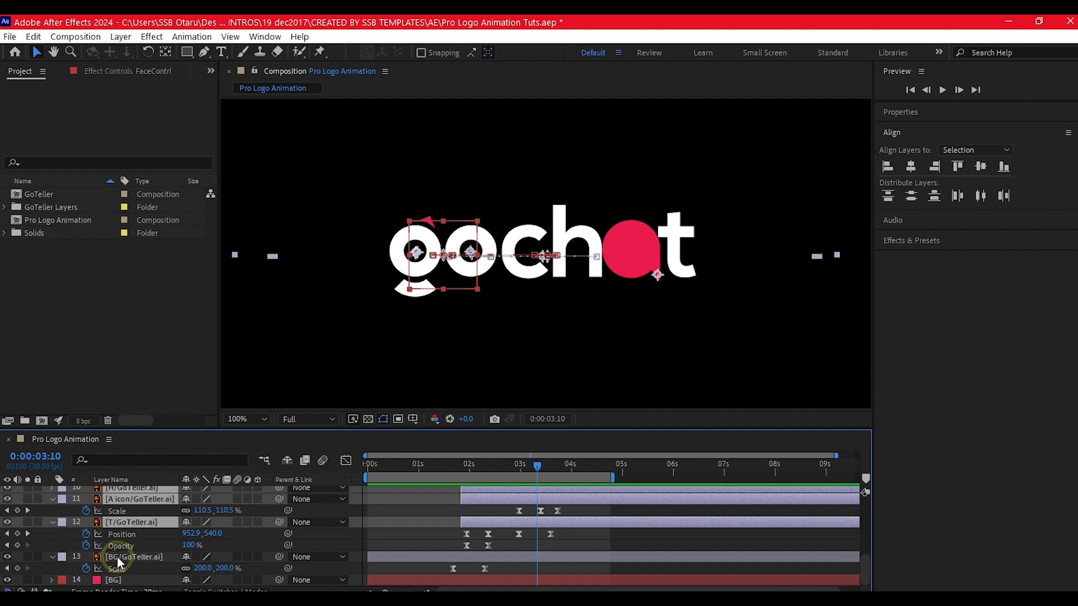
pyautogui.keyDown('ctrl'); pyautogui.click(119, 559); pyautogui.keyUp('ctrl')
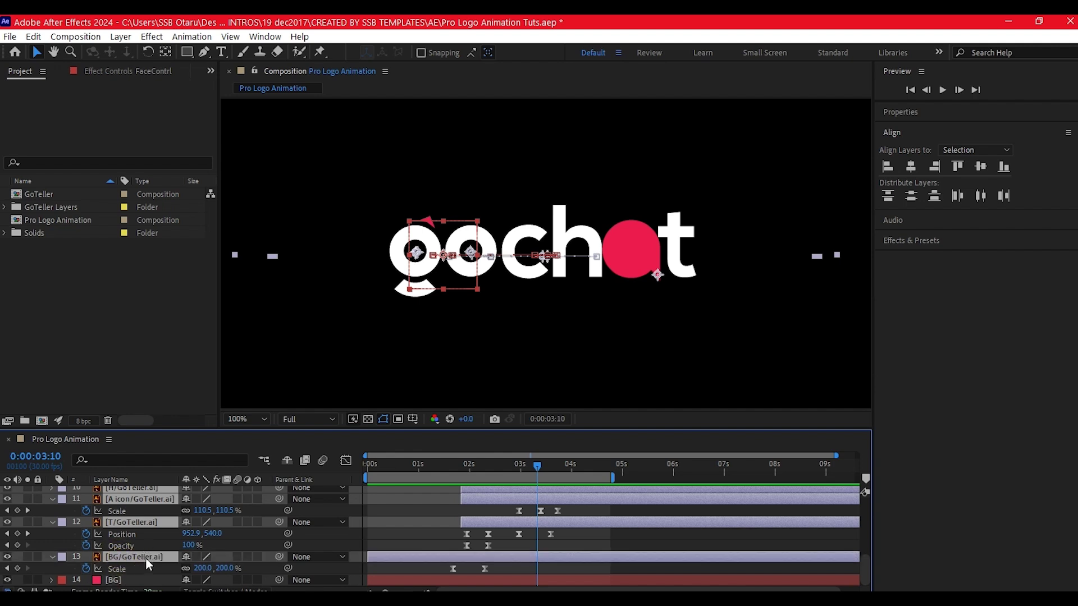
# - Pre-compose the selected logo layers into 'all elements' and stretch the work area to about 8 seconds
pyautogui.hotkey('ctrl', 'shift', 'c')
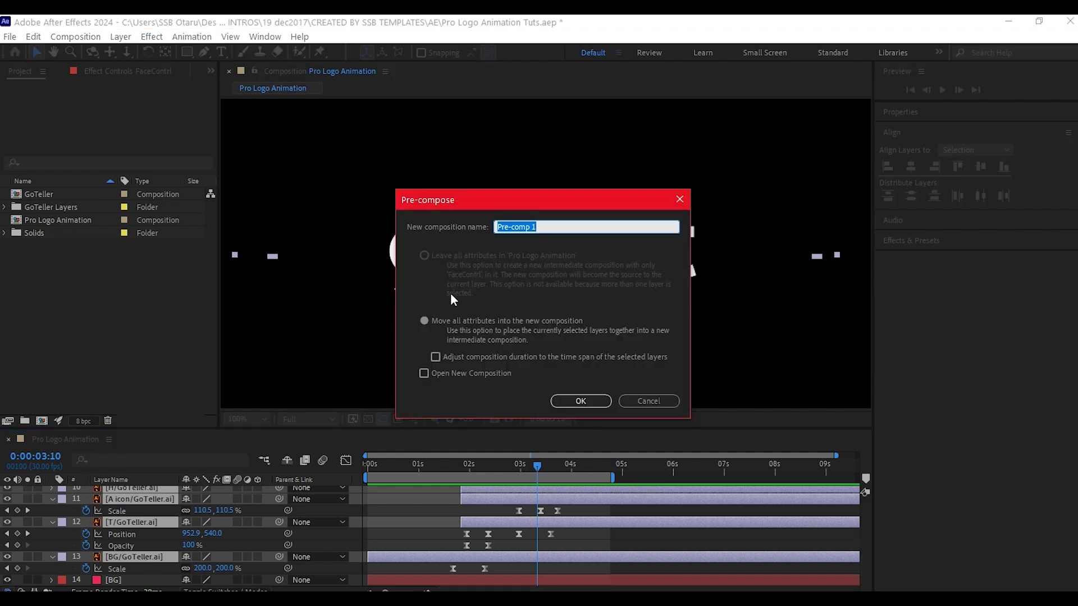
pyautogui.write('all elements')
pyautogui.click(573, 404)
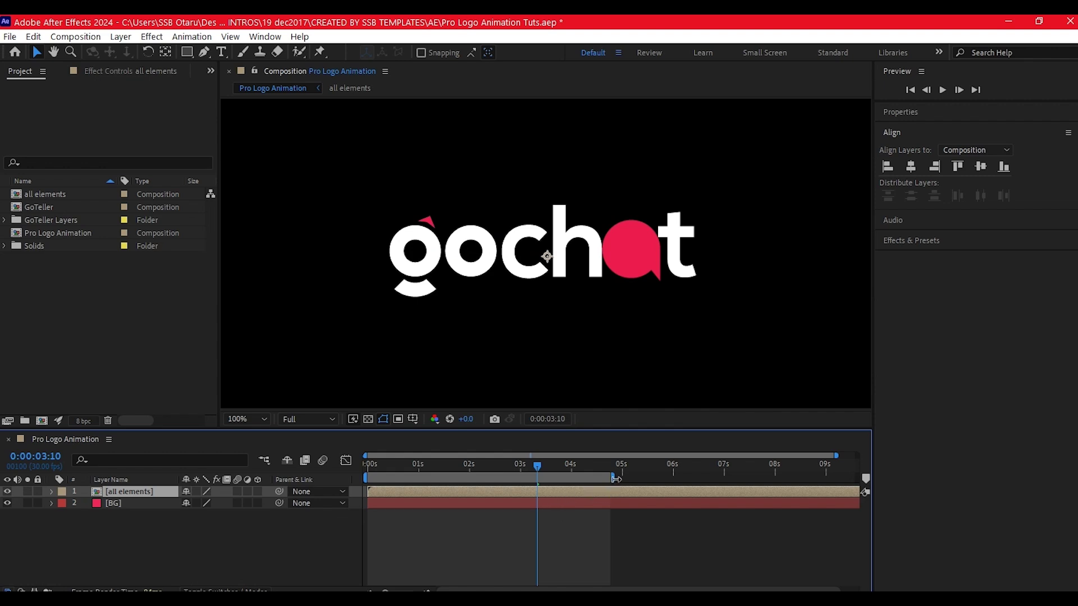
pyautogui.moveTo(616, 479); pyautogui.dragTo(767, 477)
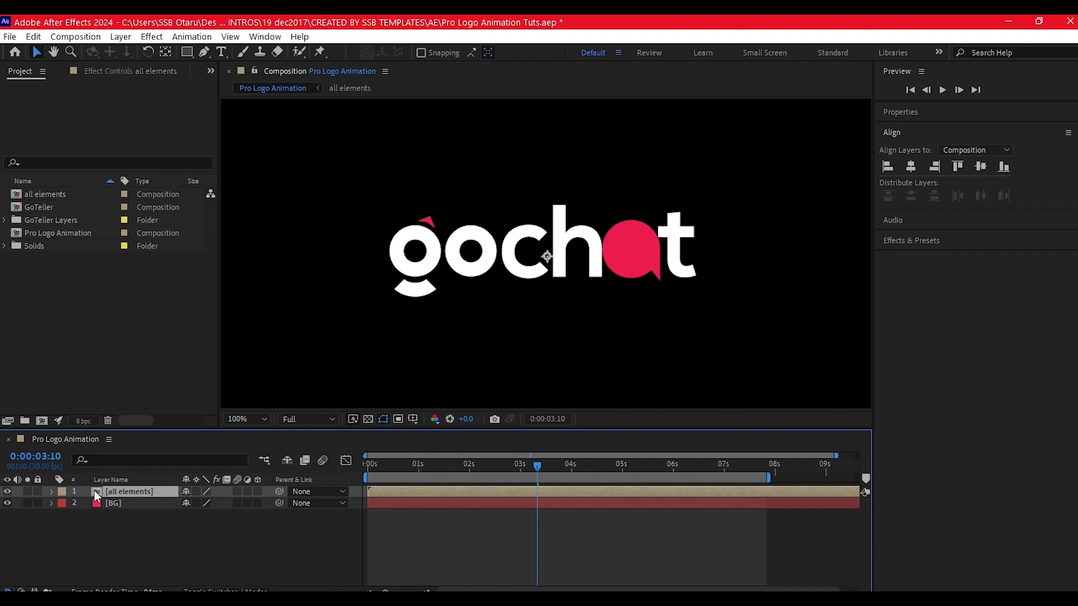
# - Duplicate the 'all elements' layer and trim both copies to end at 4 seconds
pyautogui.hotkey('ctrl', 'd')
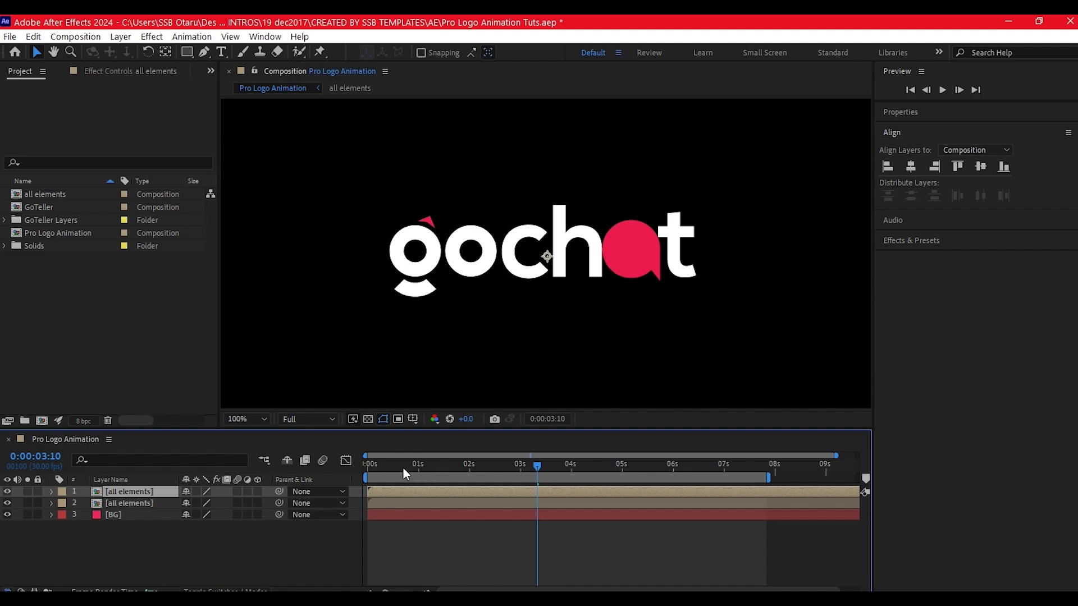
pyautogui.moveTo(385, 463); pyautogui.dragTo(570, 464)
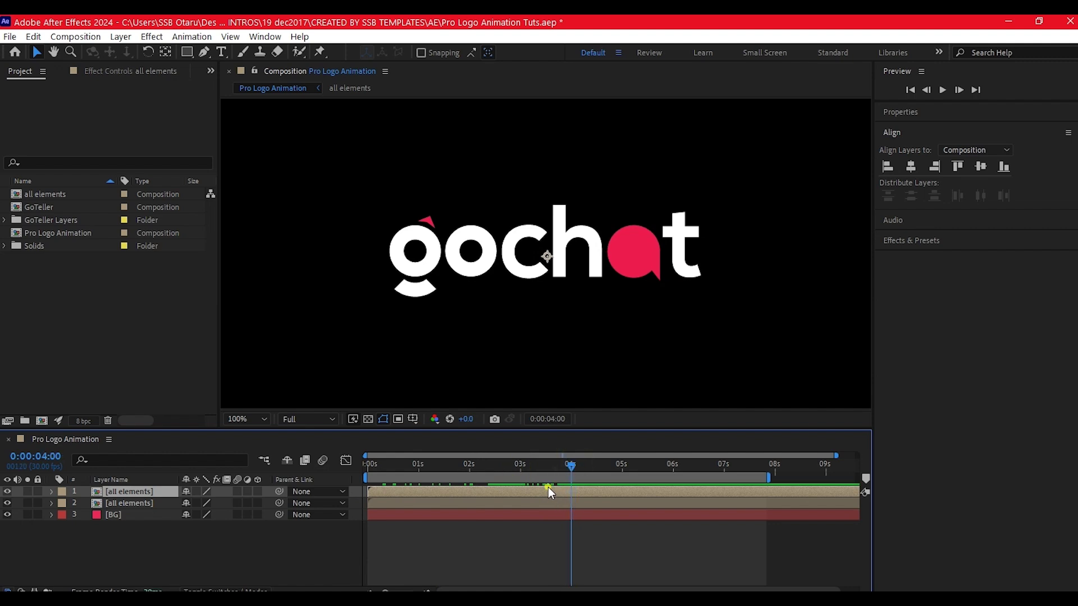
pyautogui.keyDown('shift'); pyautogui.click(545, 502); pyautogui.keyUp('shift')
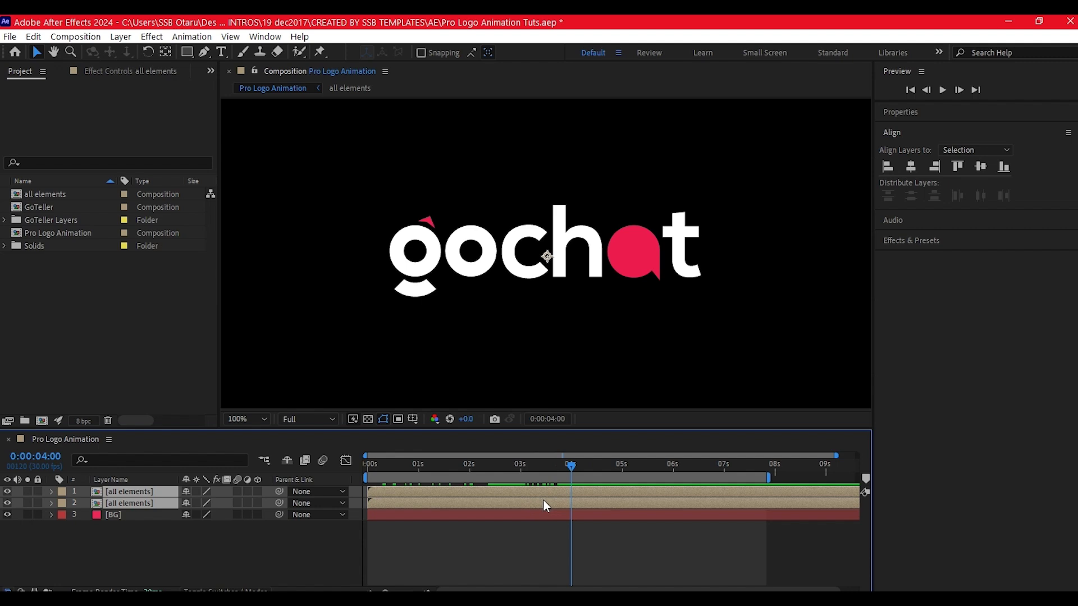
pyautogui.hotkey('ctrl', 'shift', 'd')
pyautogui.press('Delete')
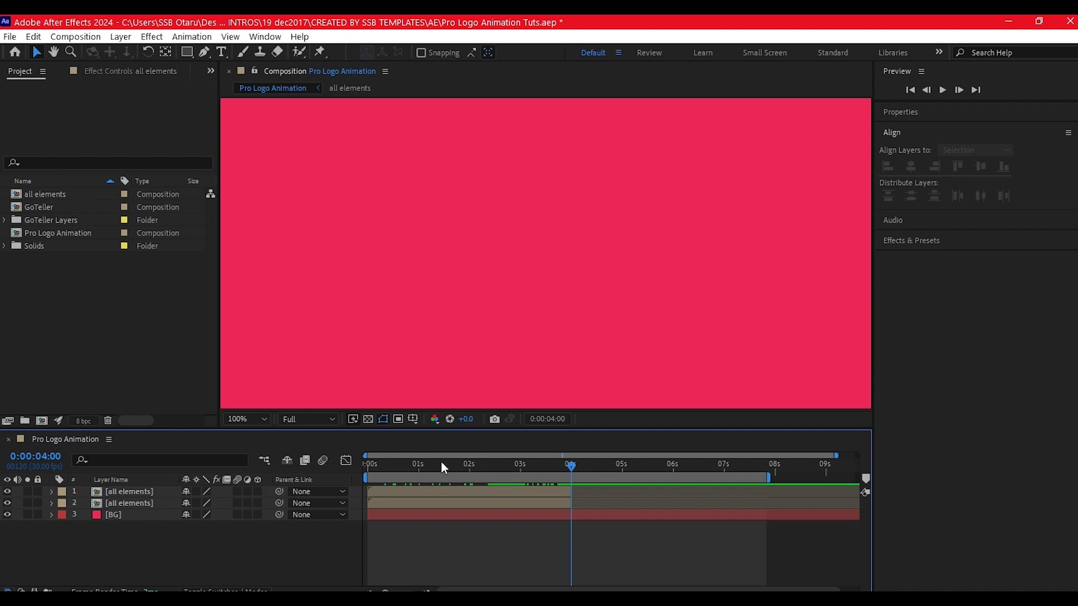
# - Time-reverse the top 'all elements' layer
pyautogui.click(412, 491)
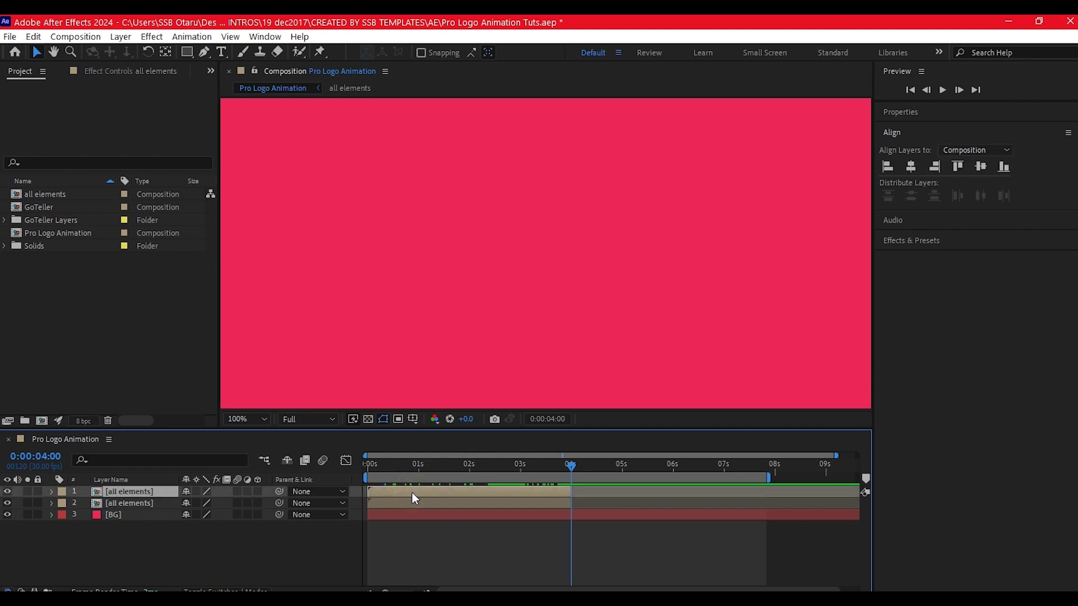
pyautogui.rightClick(447, 492)
pyautogui.moveTo(478, 165)
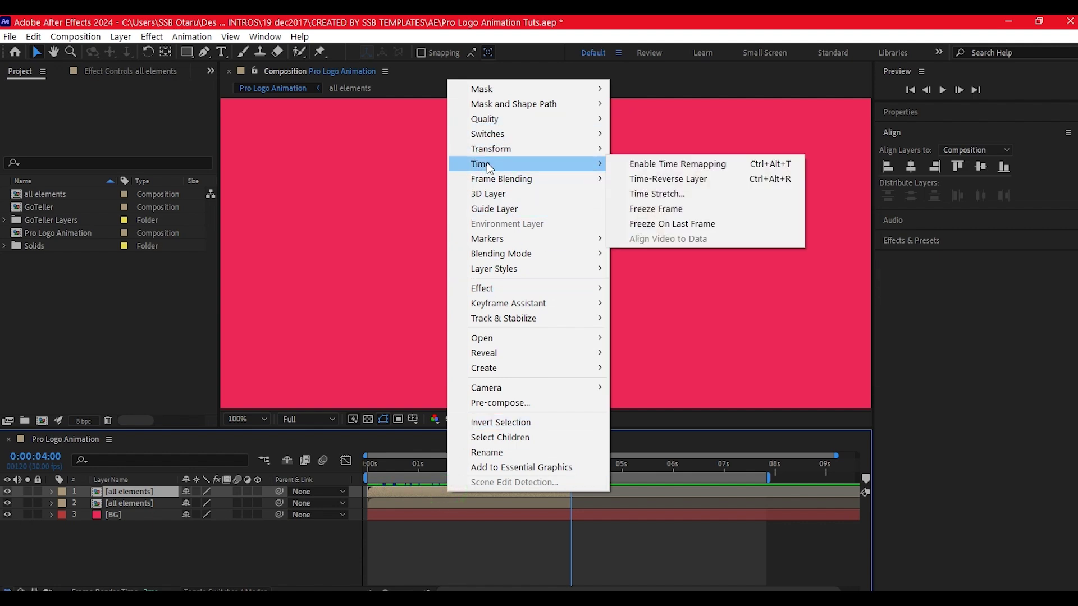
pyautogui.click(672, 178)
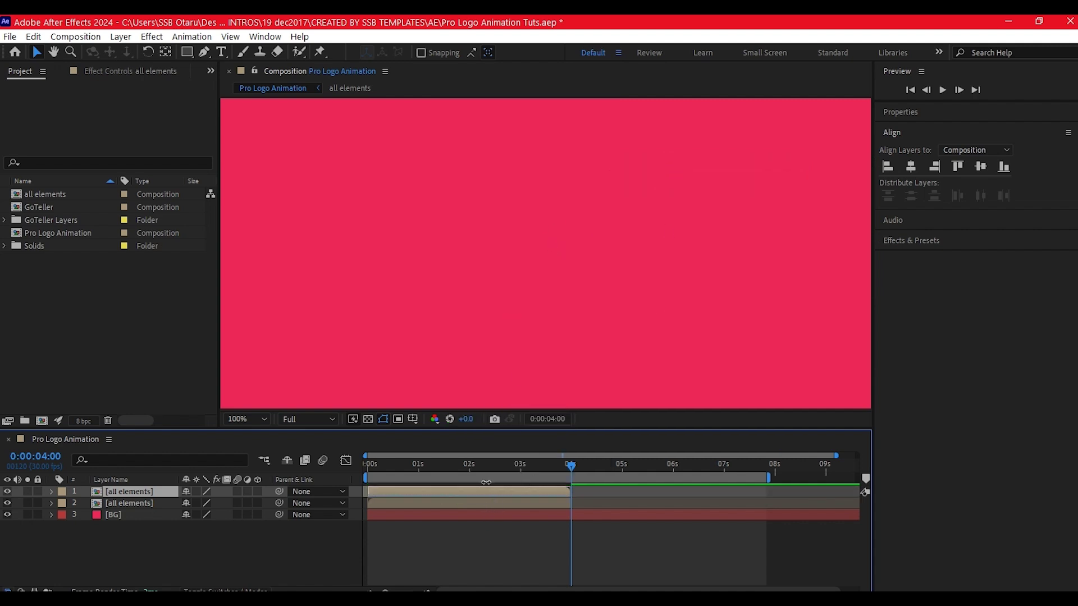
# - Slide the reversed 'all elements' copy to start at 0:00:04:00, right after the forward copy
pyautogui.moveTo(459, 490); pyautogui.dragTo(658, 481)
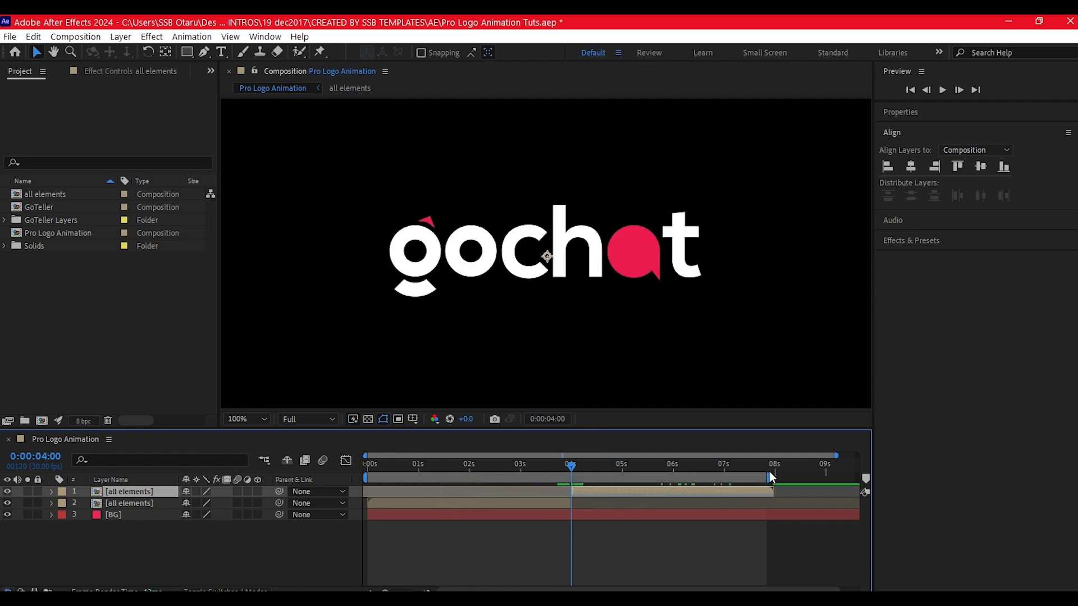